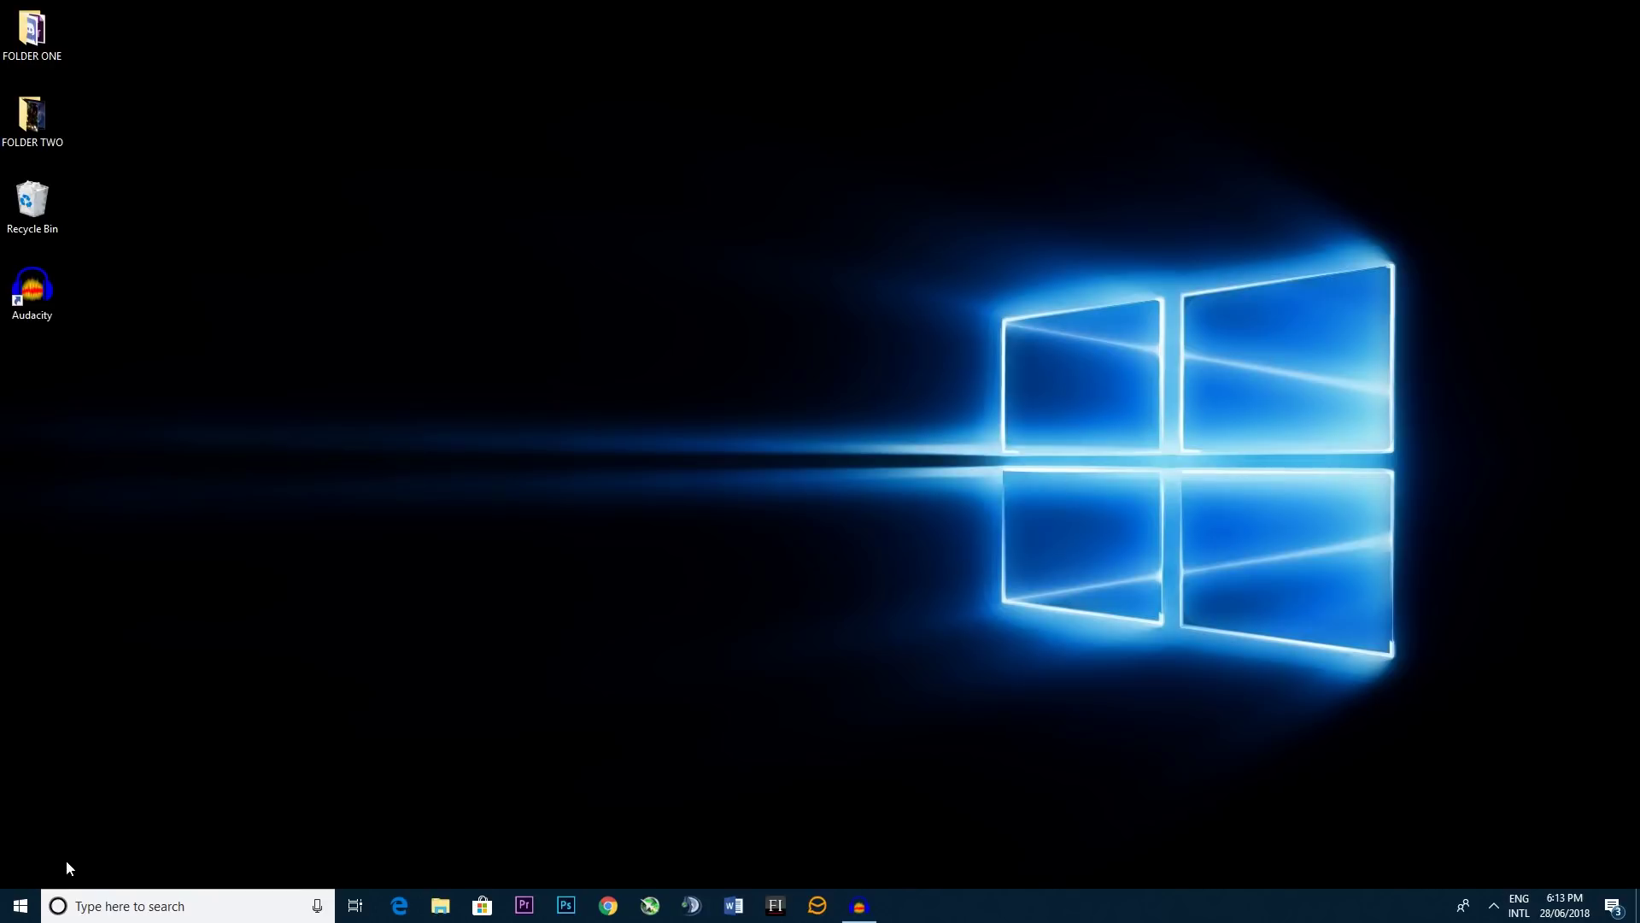
Step: Bring up the Start button's quick menu, then open the Start menu and scroll its tiles
right_click(20, 911)
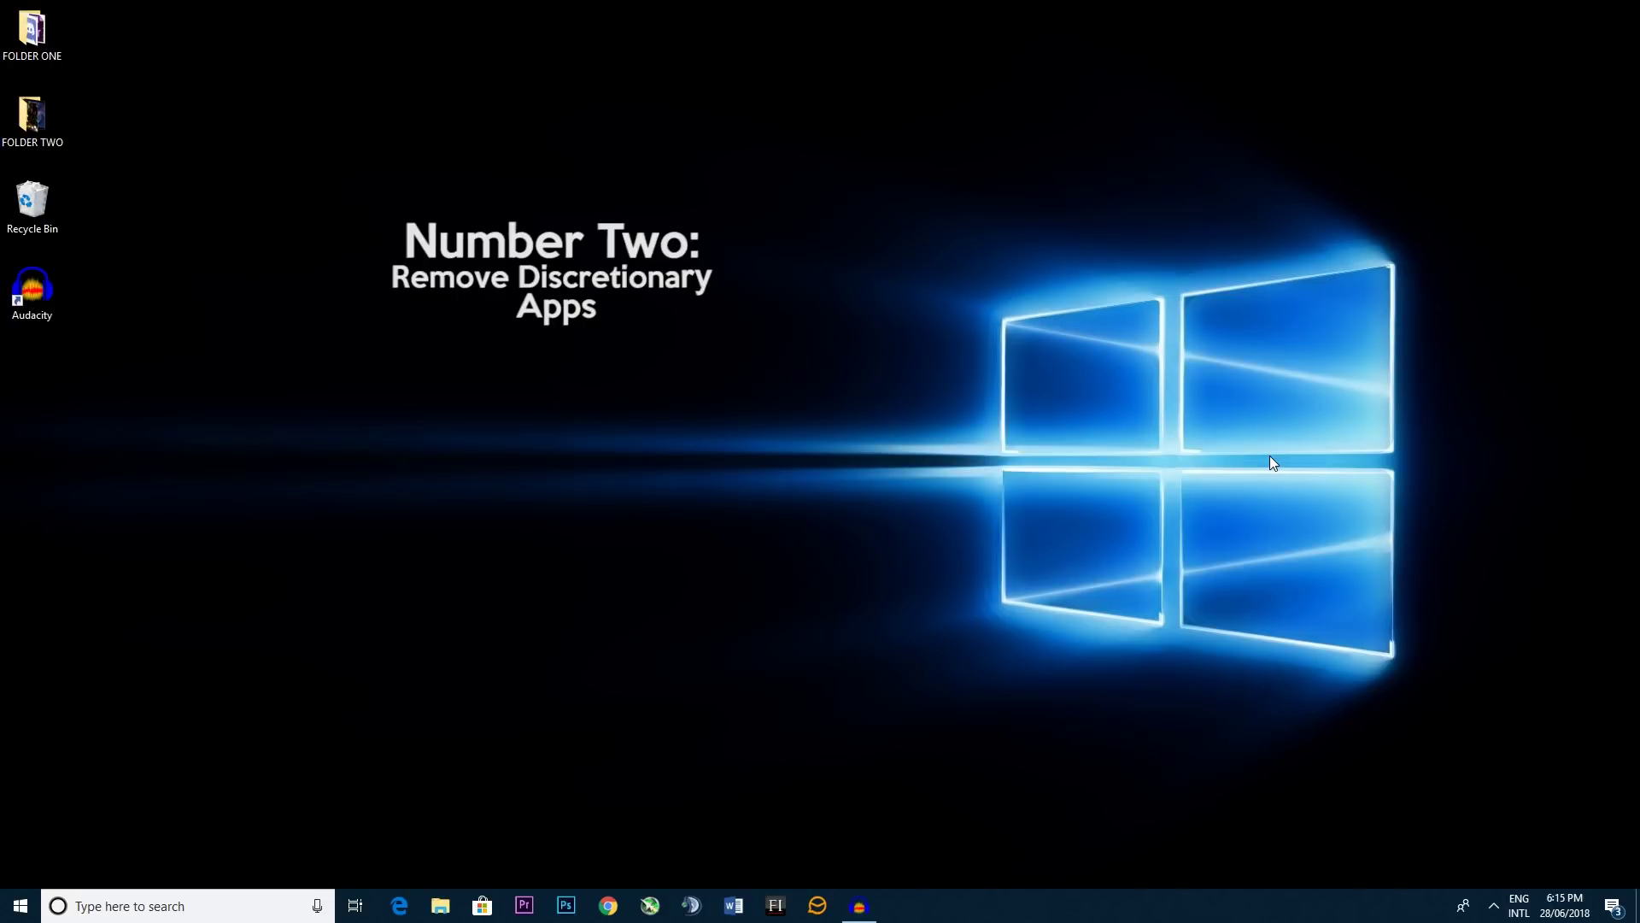
left_click(18, 912)
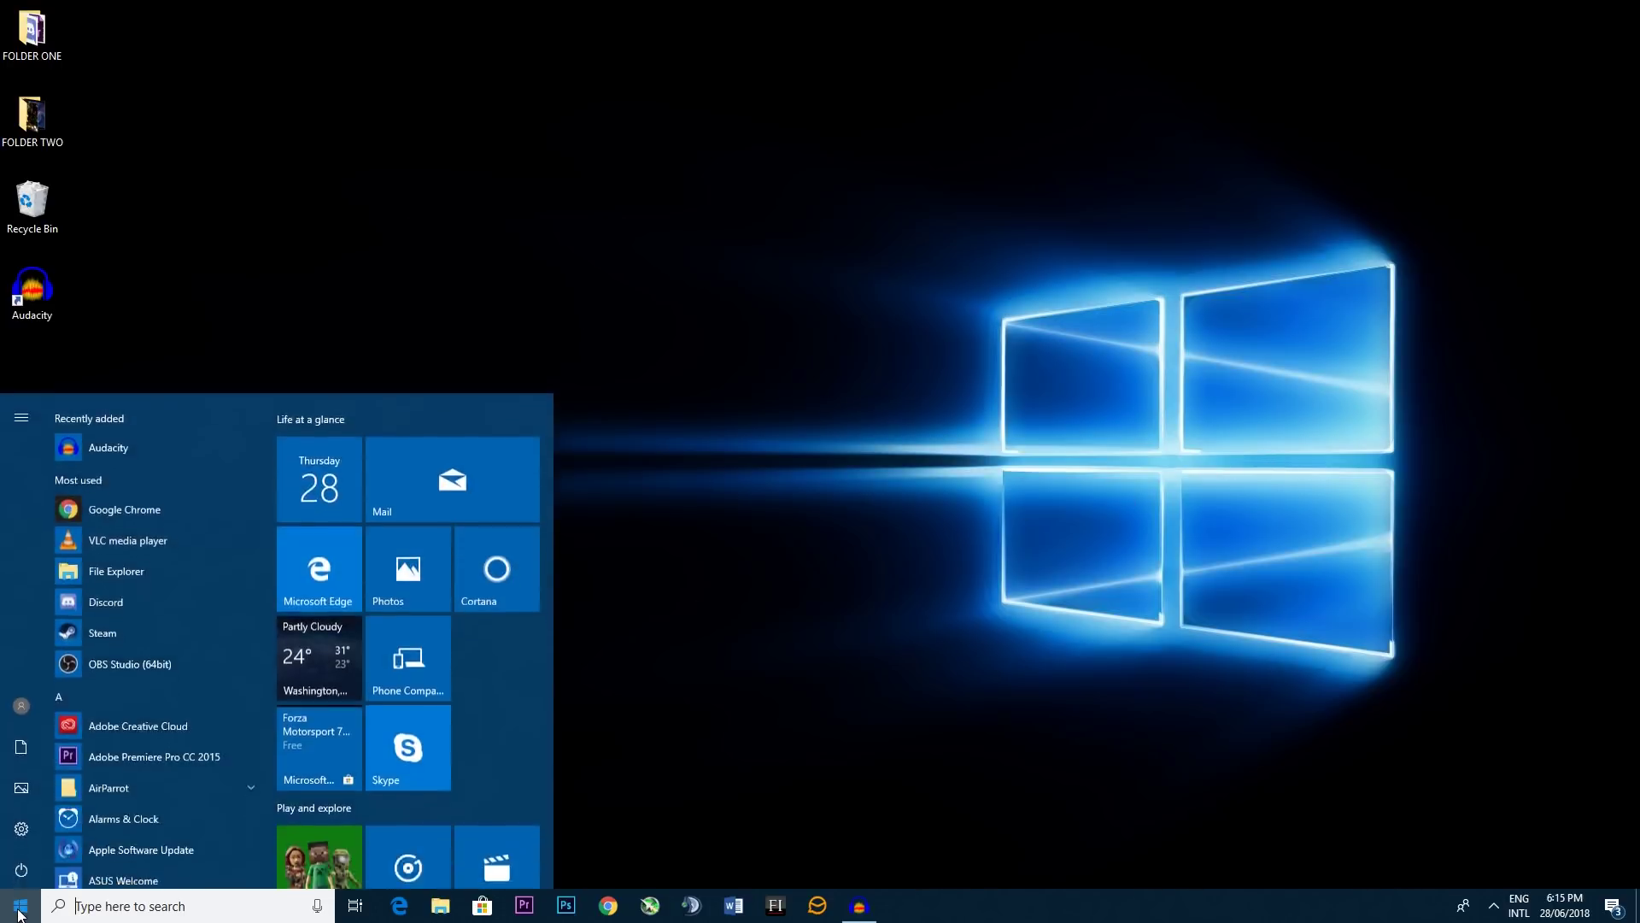
scroll(403, 583, "down", 3)
scroll(403, 583, "down", 2)
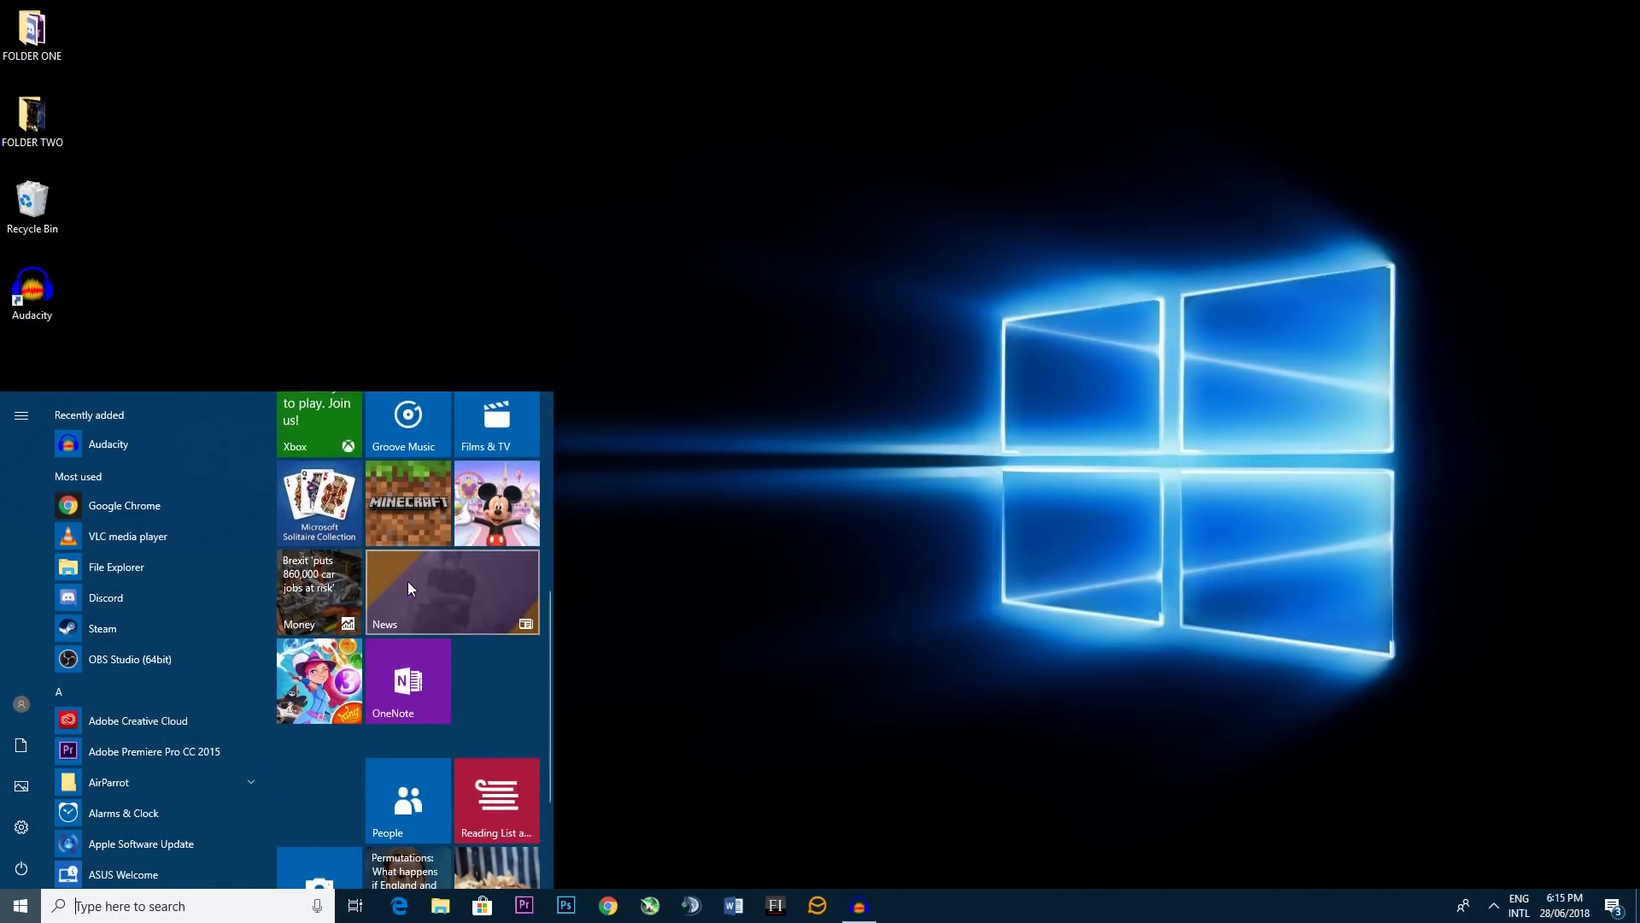
scroll(415, 562, "up", 1)
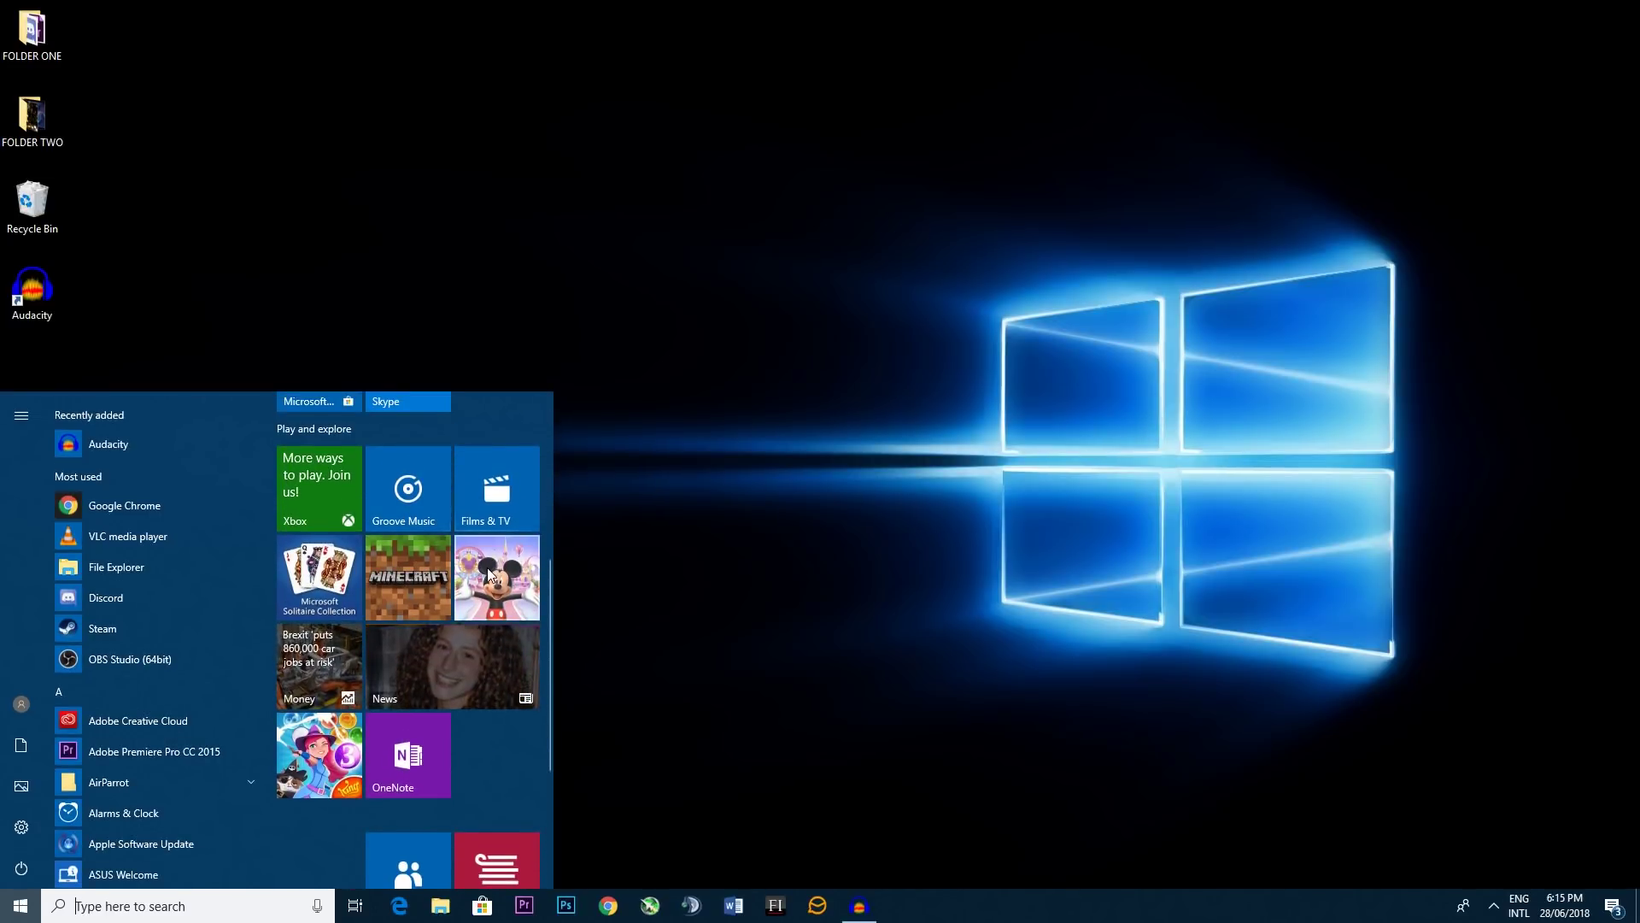
scroll(487, 567, "down", 3)
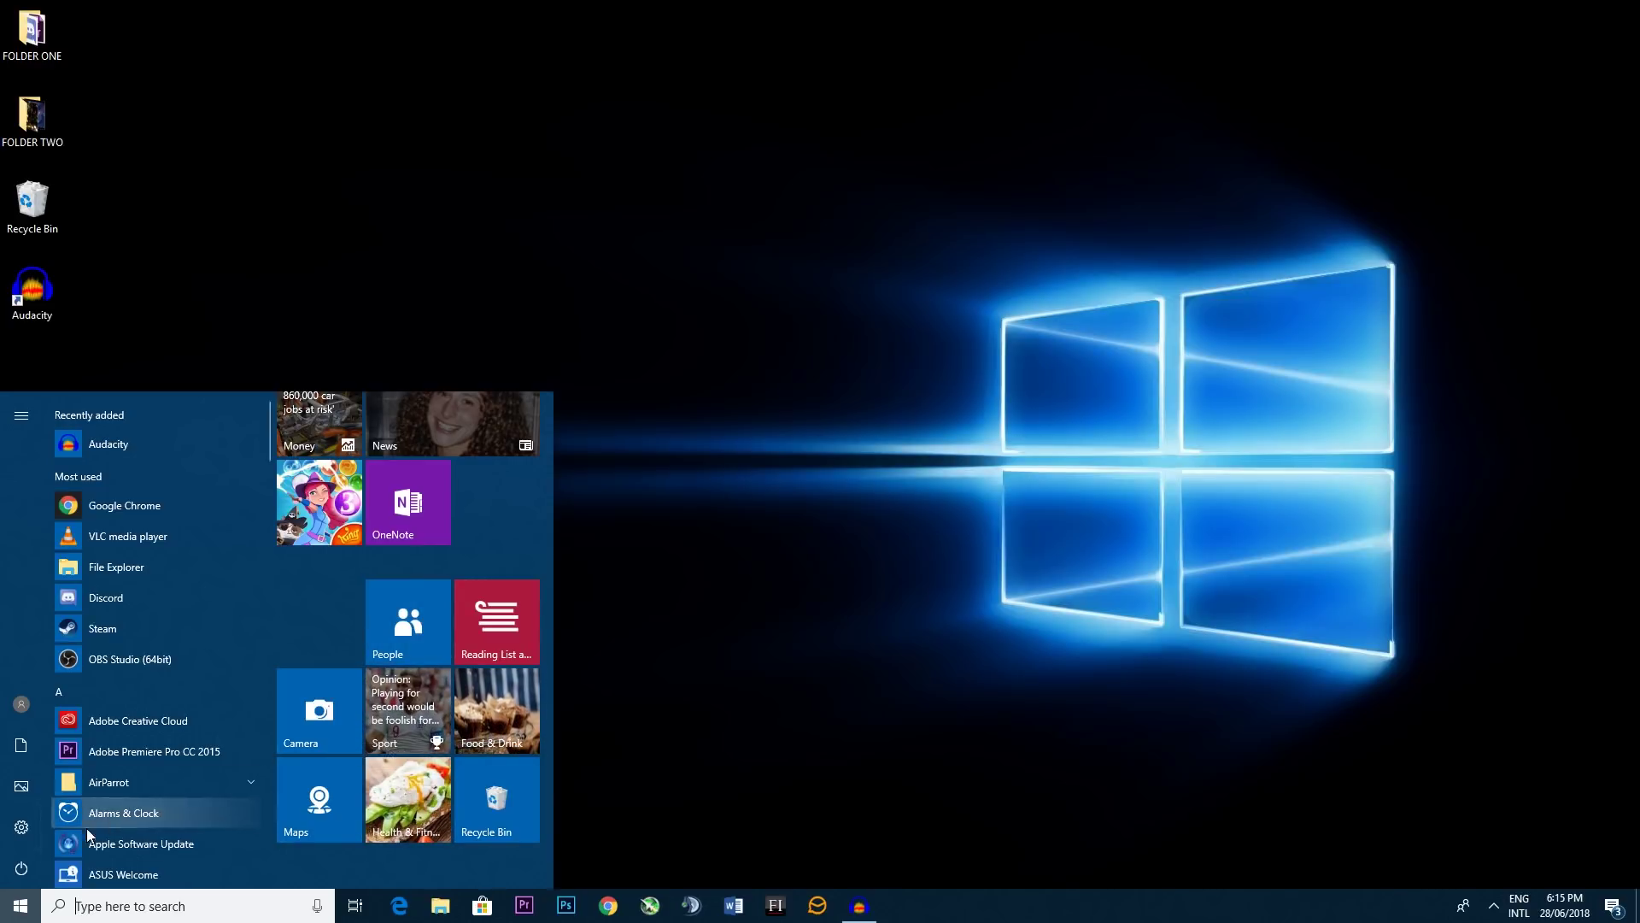
Step: Open Settings' installed apps list and scroll down to Health & Fitness
left_click(21, 828)
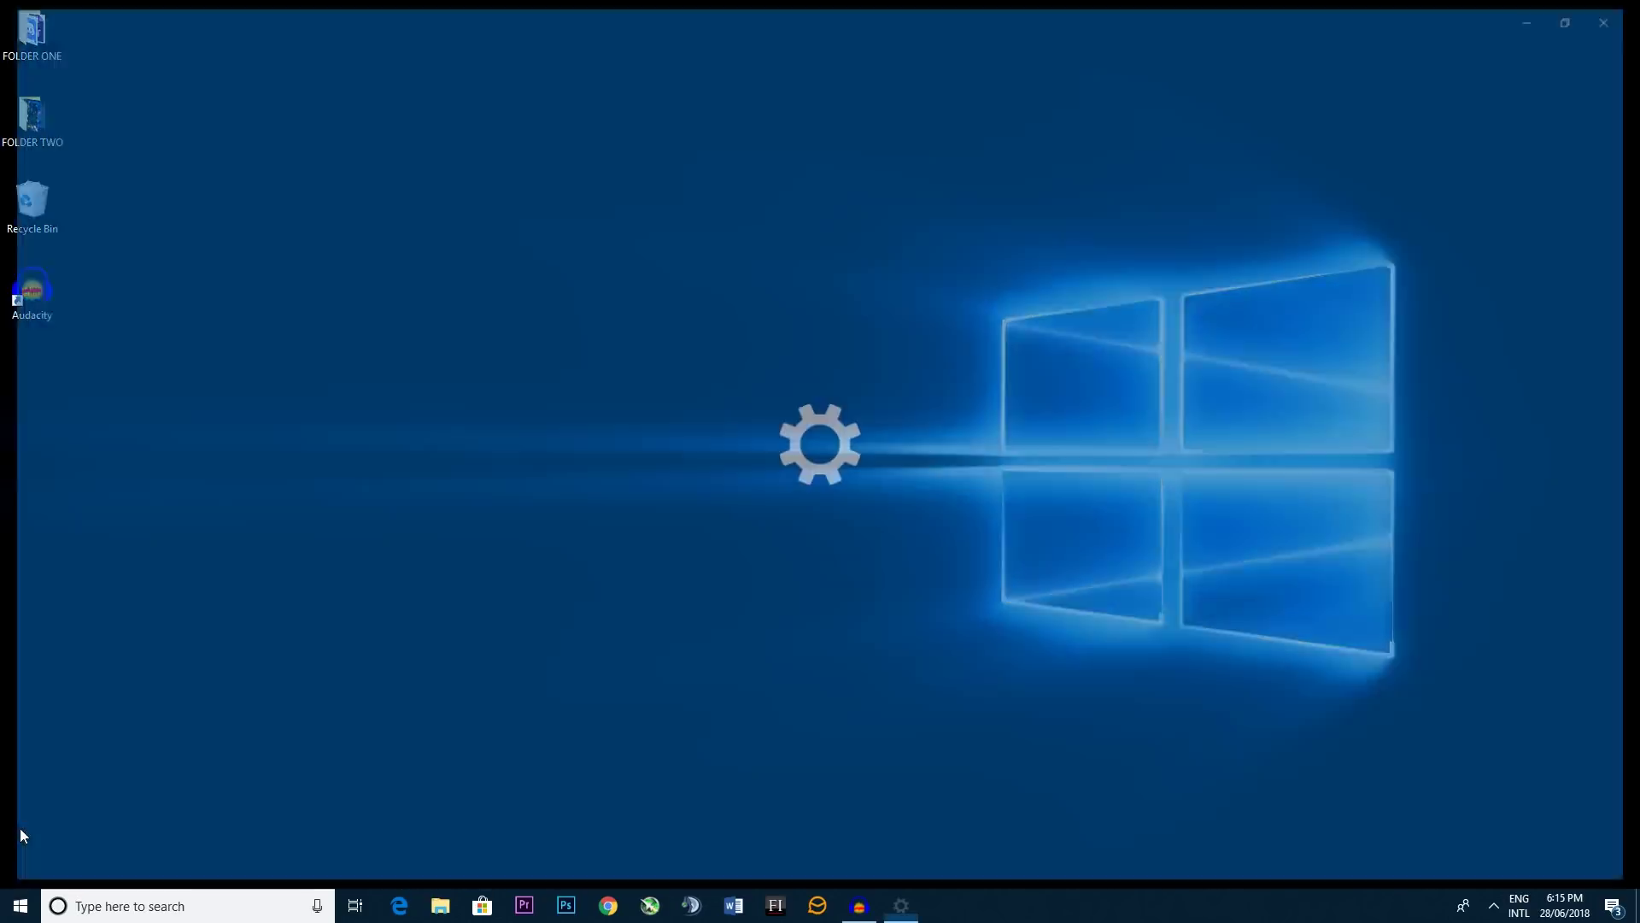
left_click(348, 319)
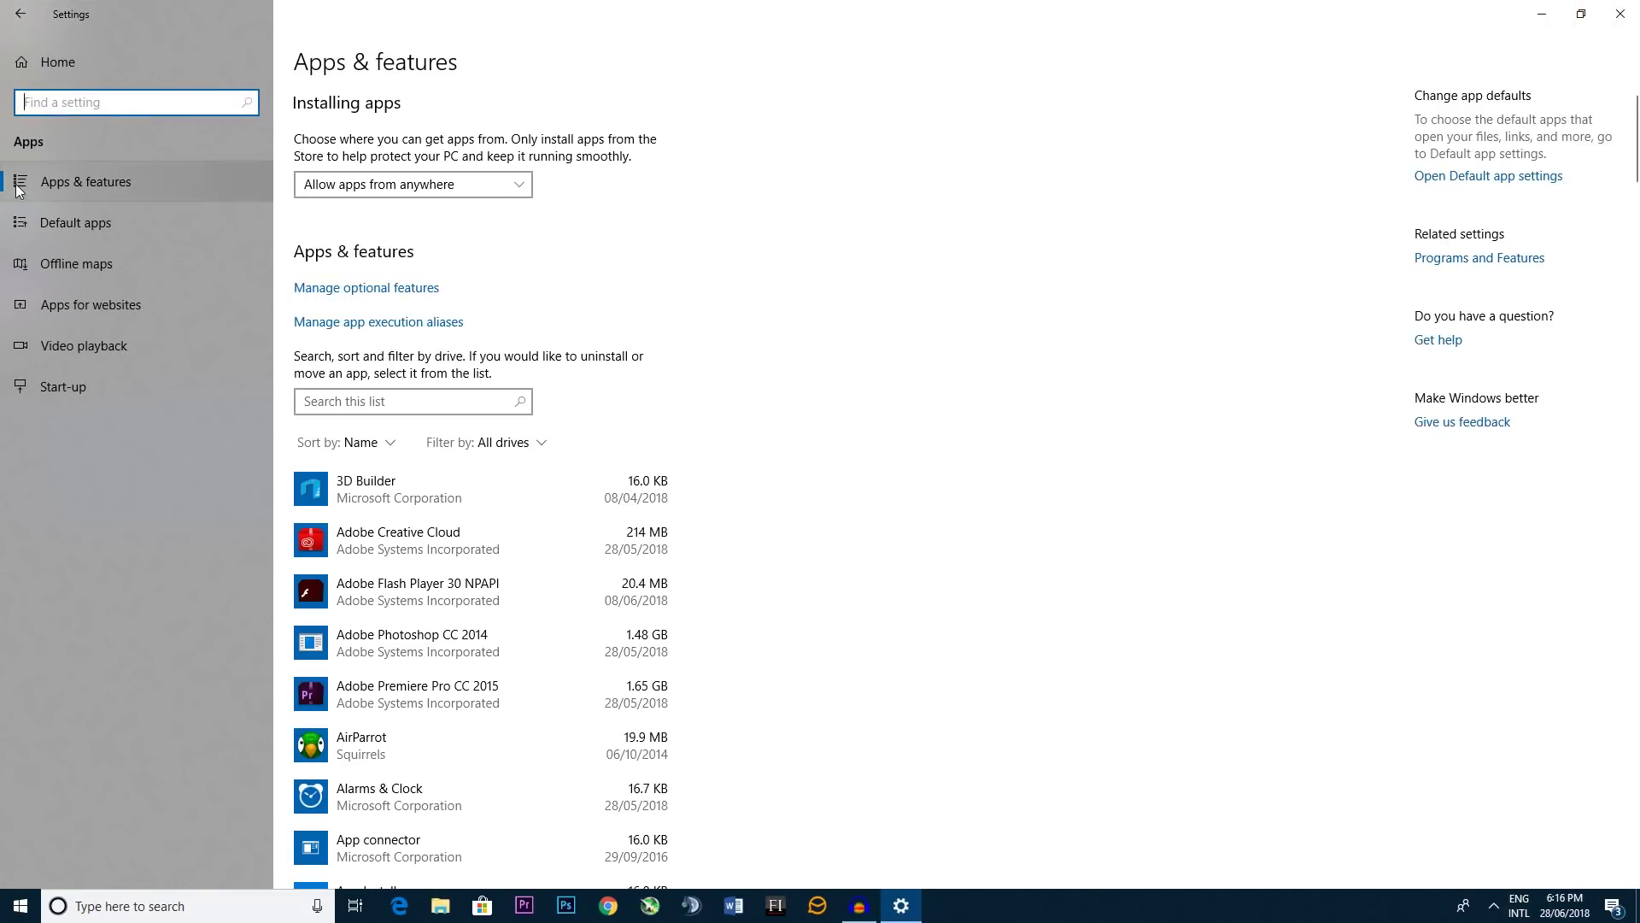
scroll(598, 342, "down", 6)
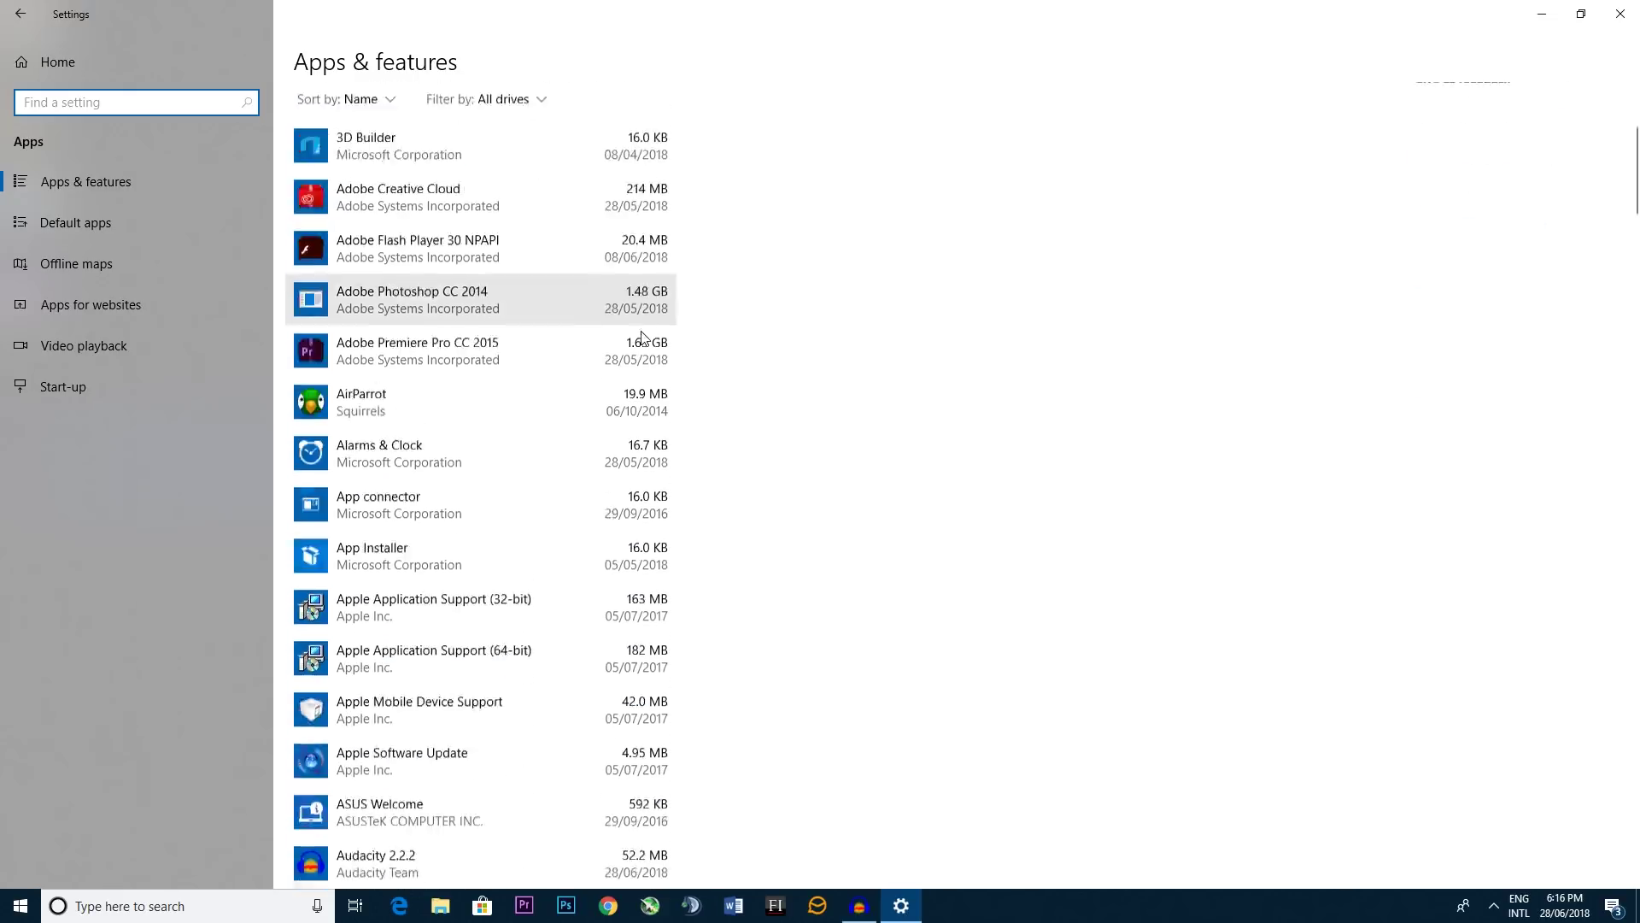
scroll(576, 352, "down", 12)
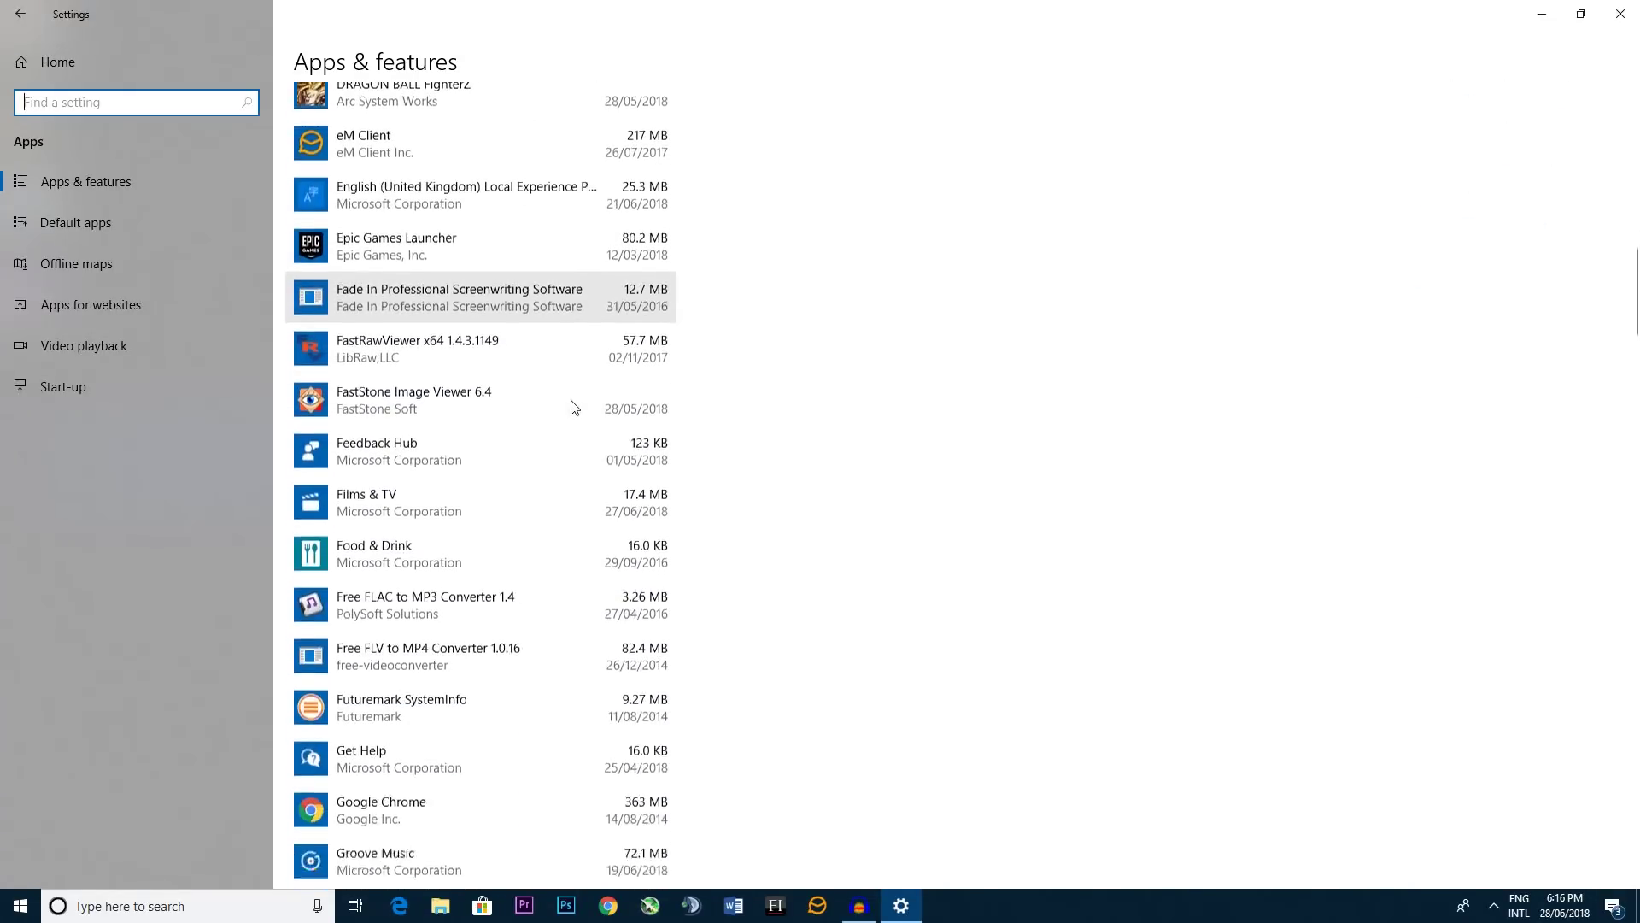
scroll(561, 449, "down", 5)
Step: Uninstall the Health & Fitness app, confirming the removal
left_click(541, 485)
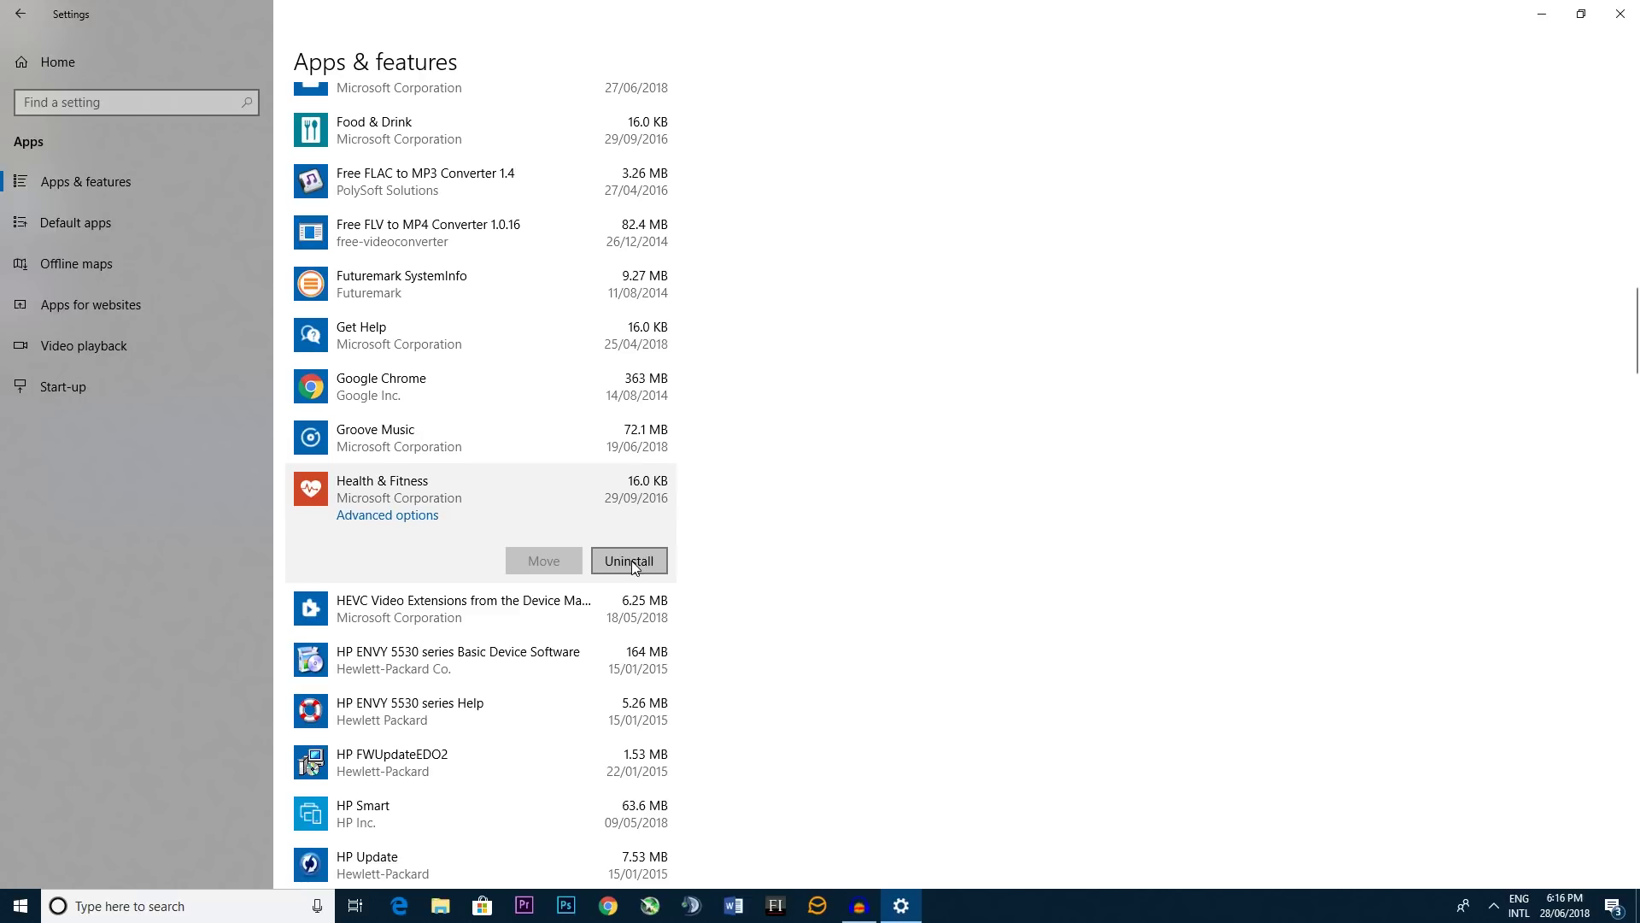
left_click(632, 560)
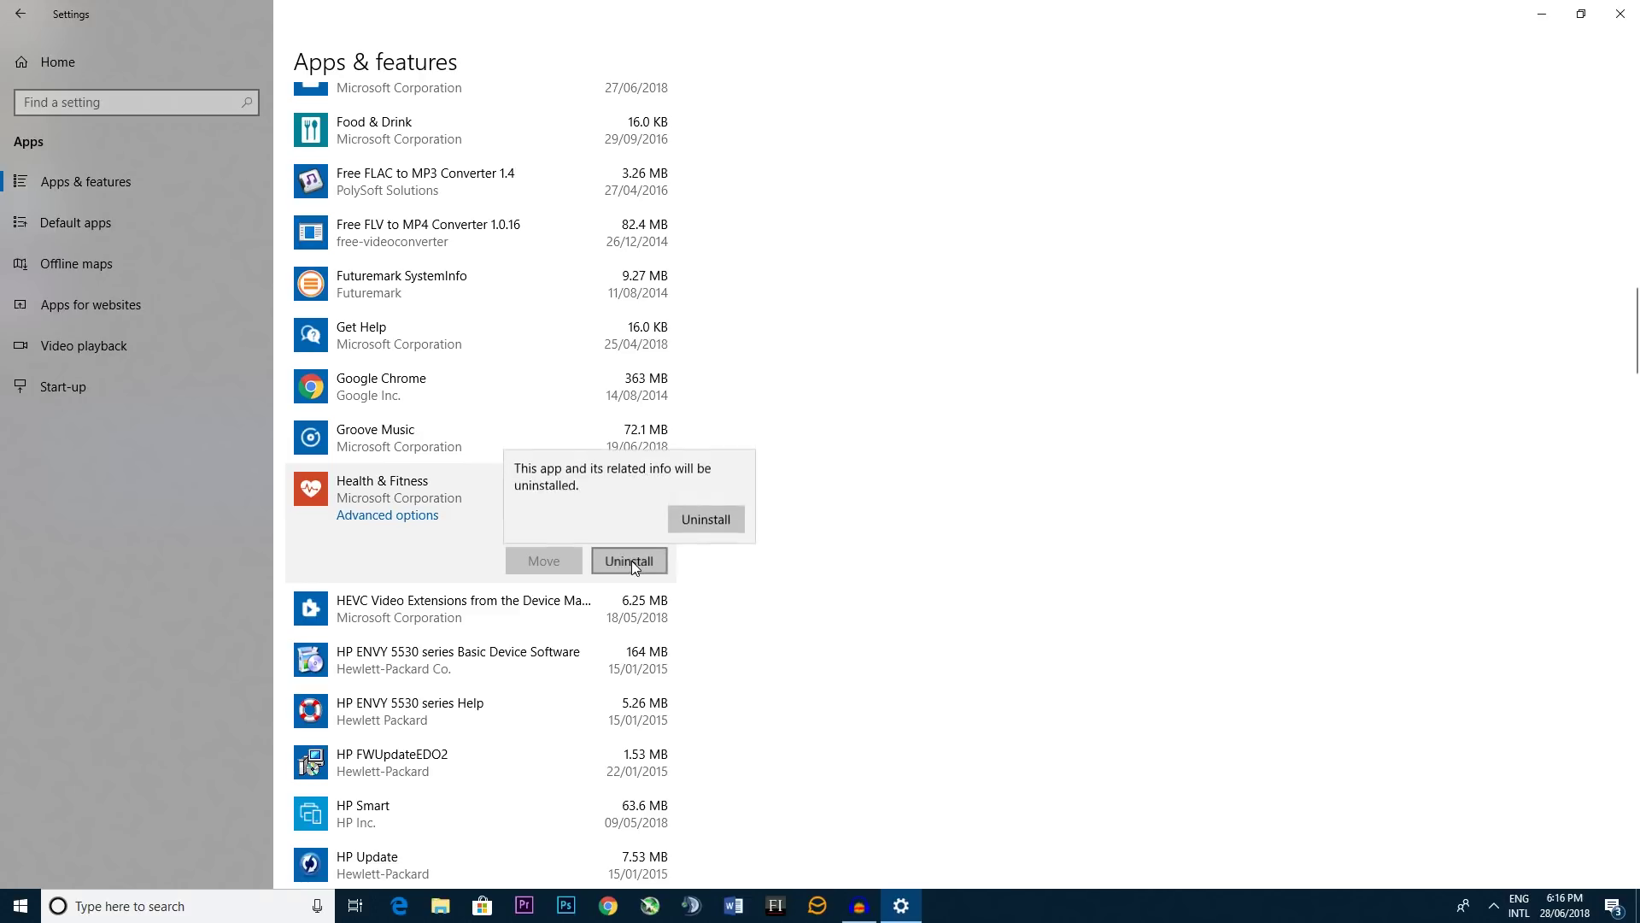
left_click(708, 521)
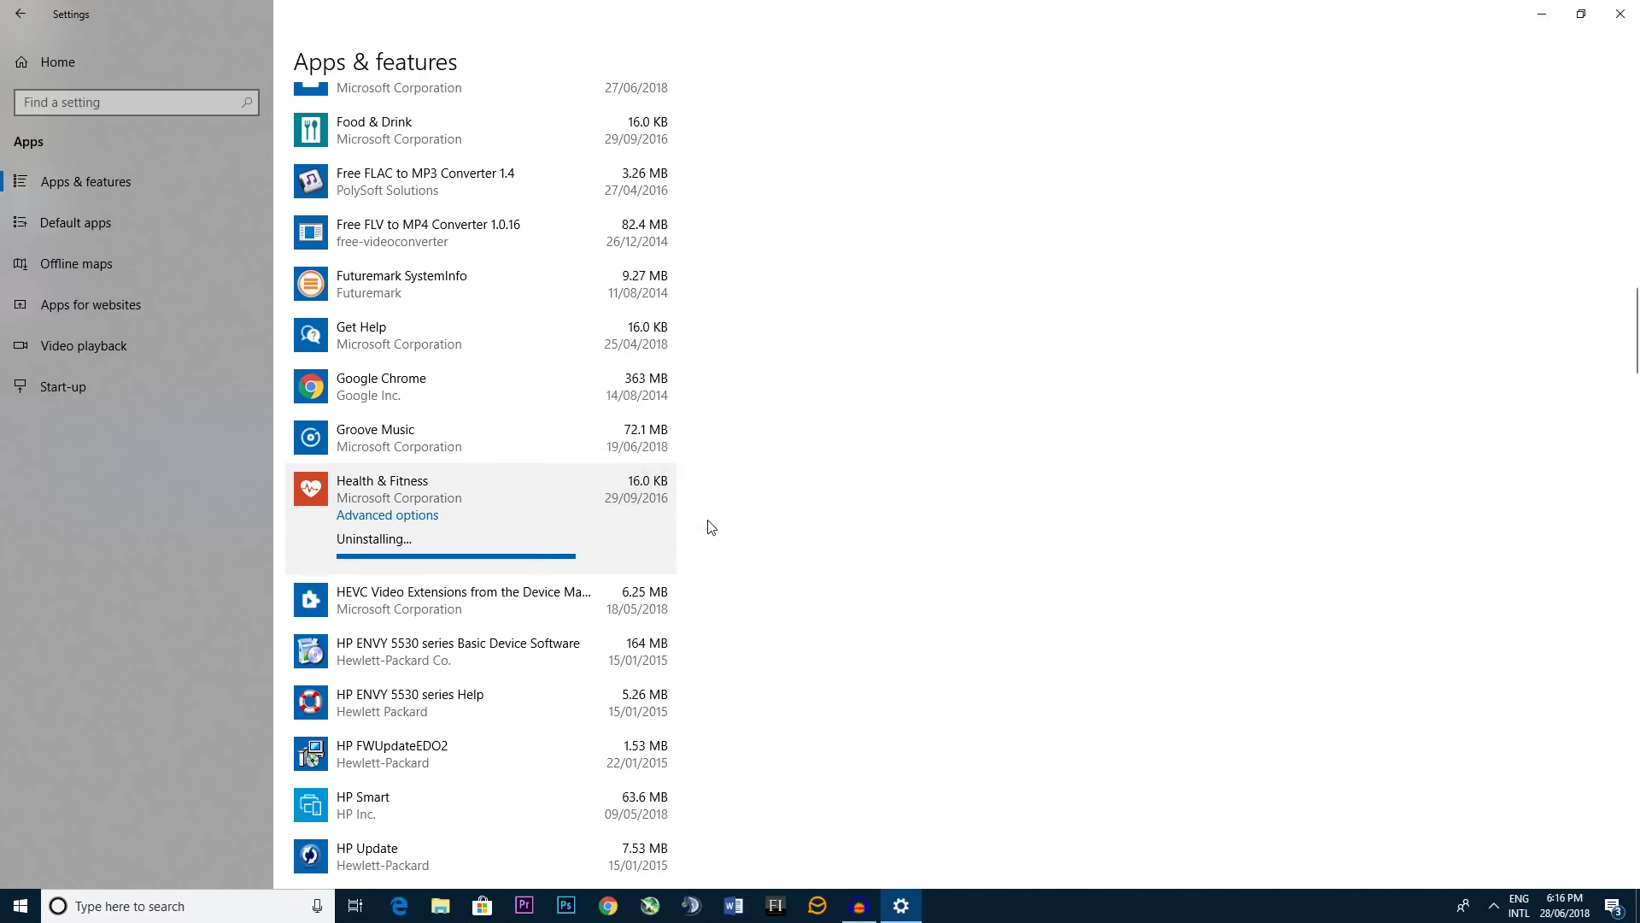
scroll(540, 365, "down", 12)
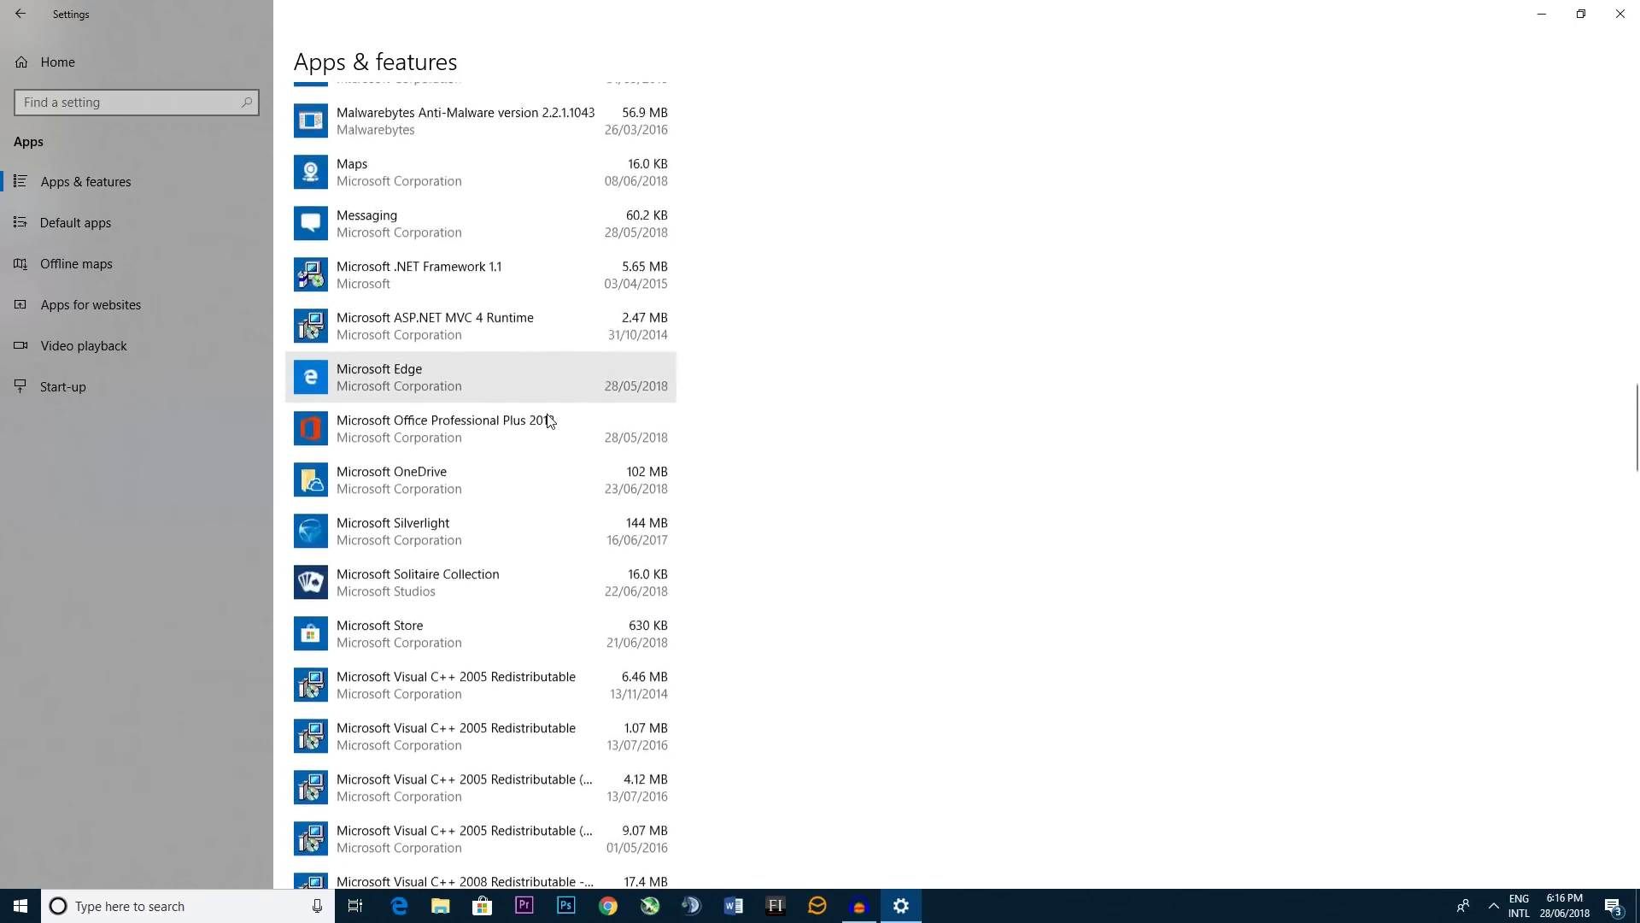
scroll(547, 419, "down", 2)
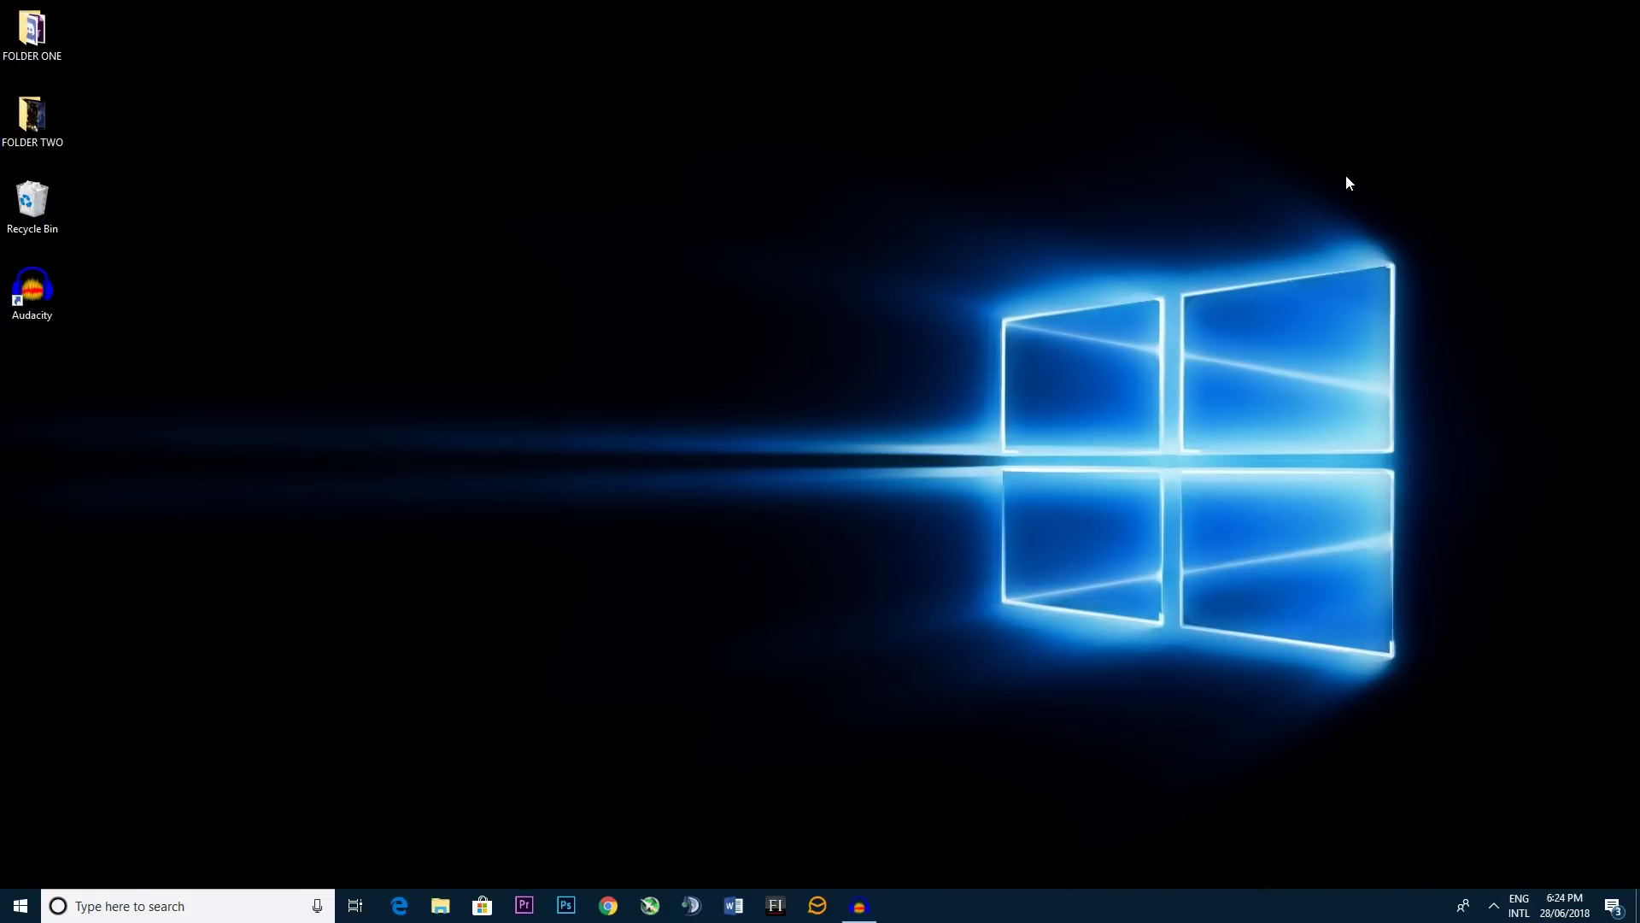
left_click(32, 912)
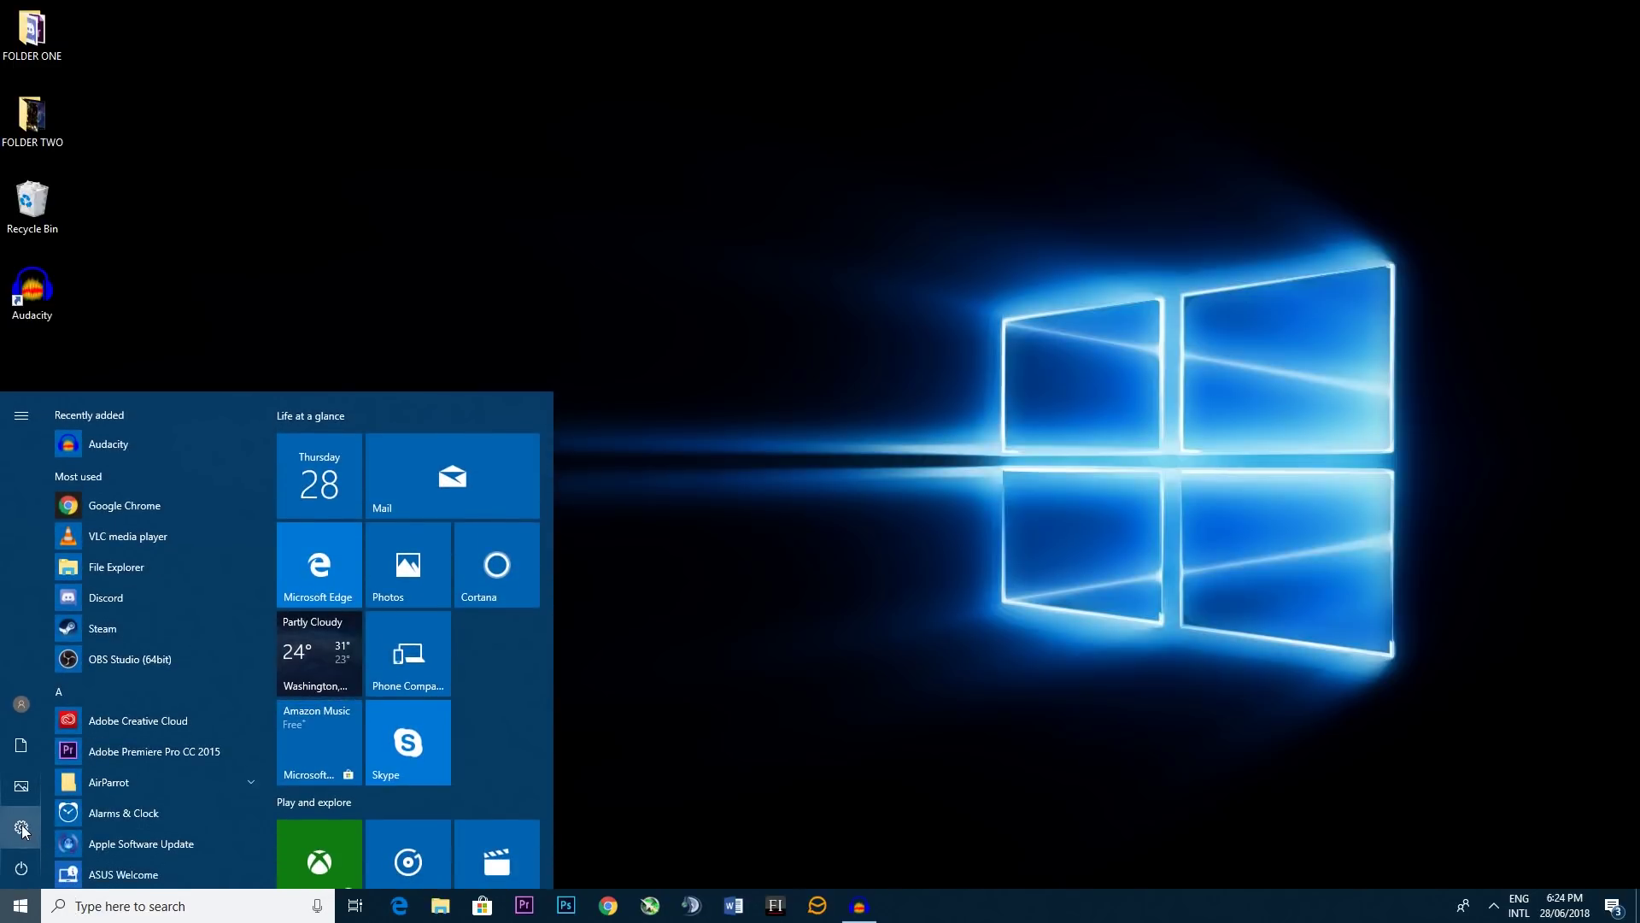
left_click(22, 826)
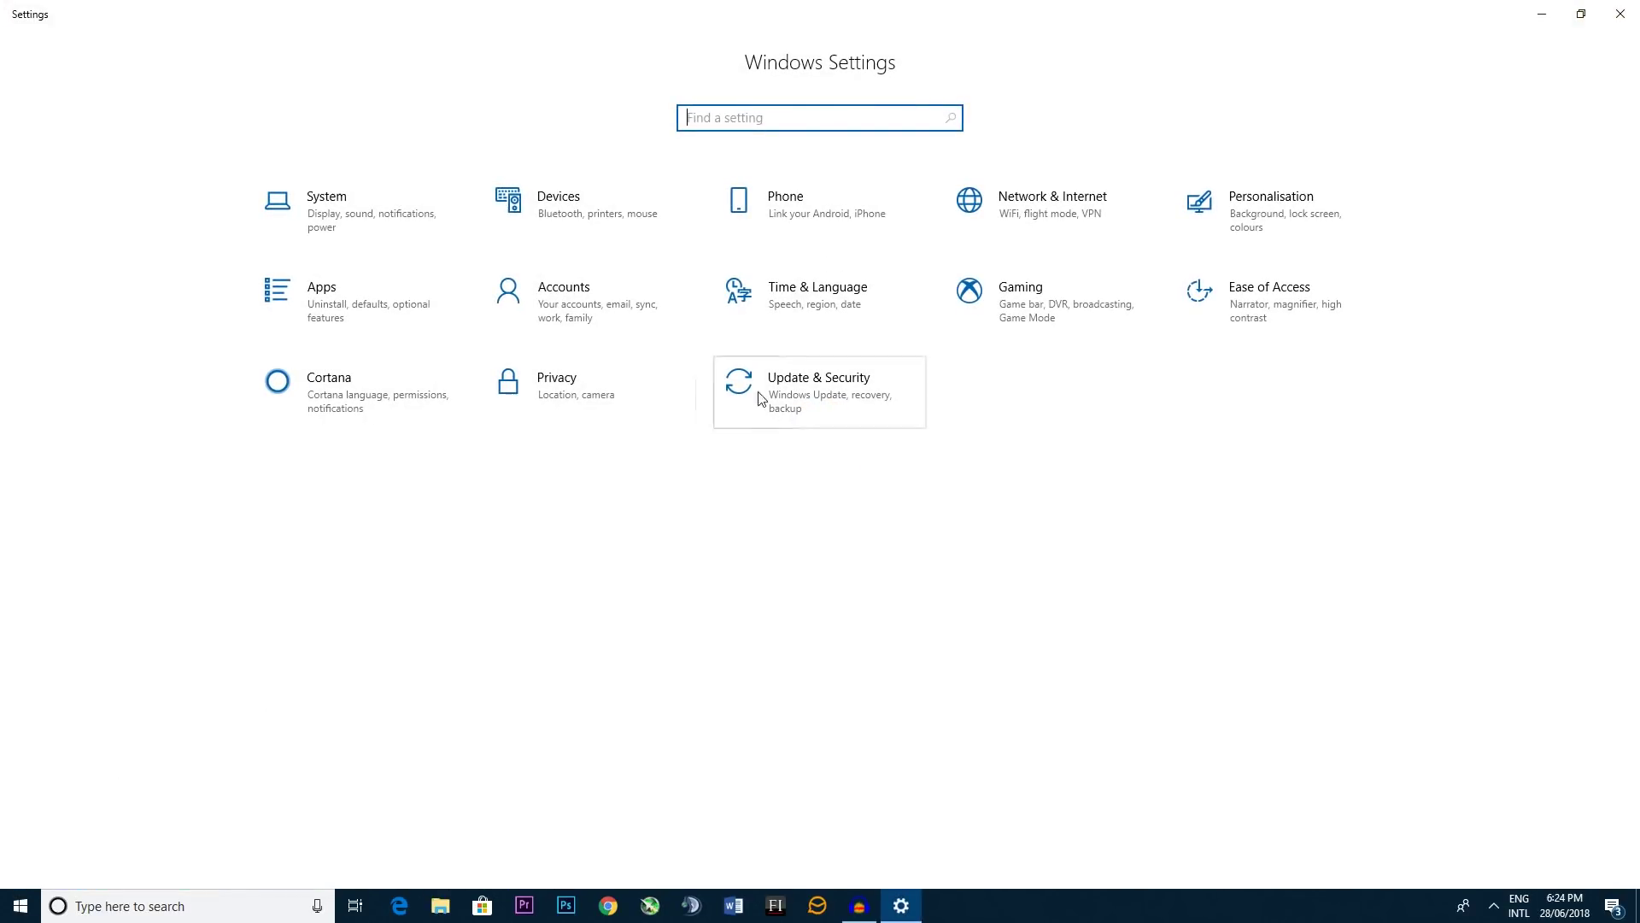
left_click(794, 387)
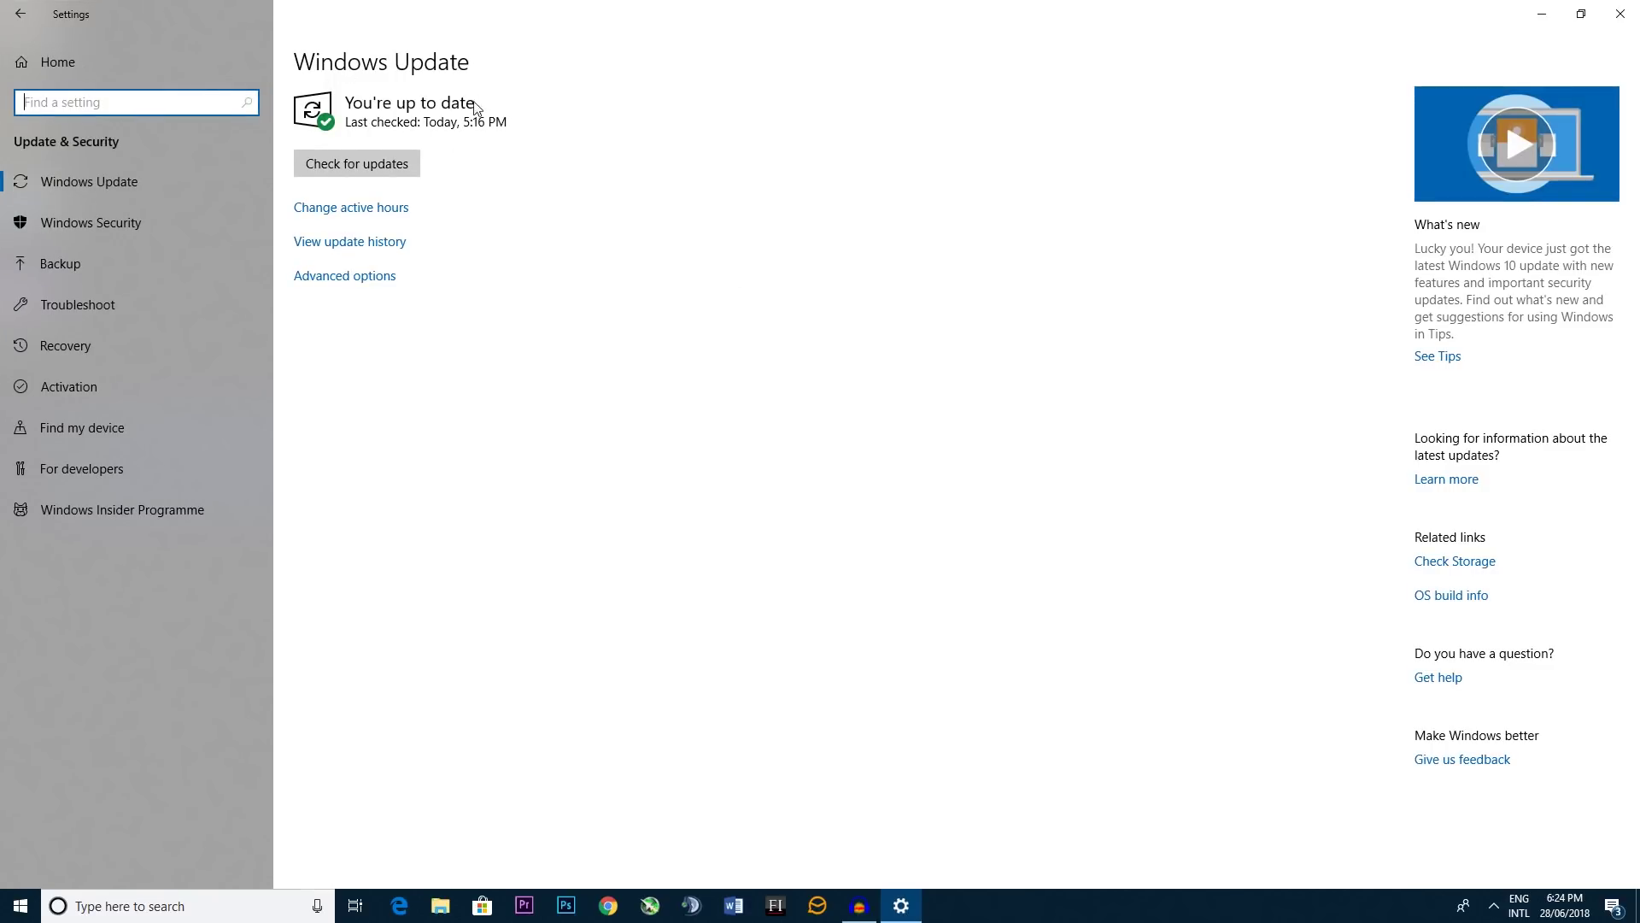
left_click(375, 285)
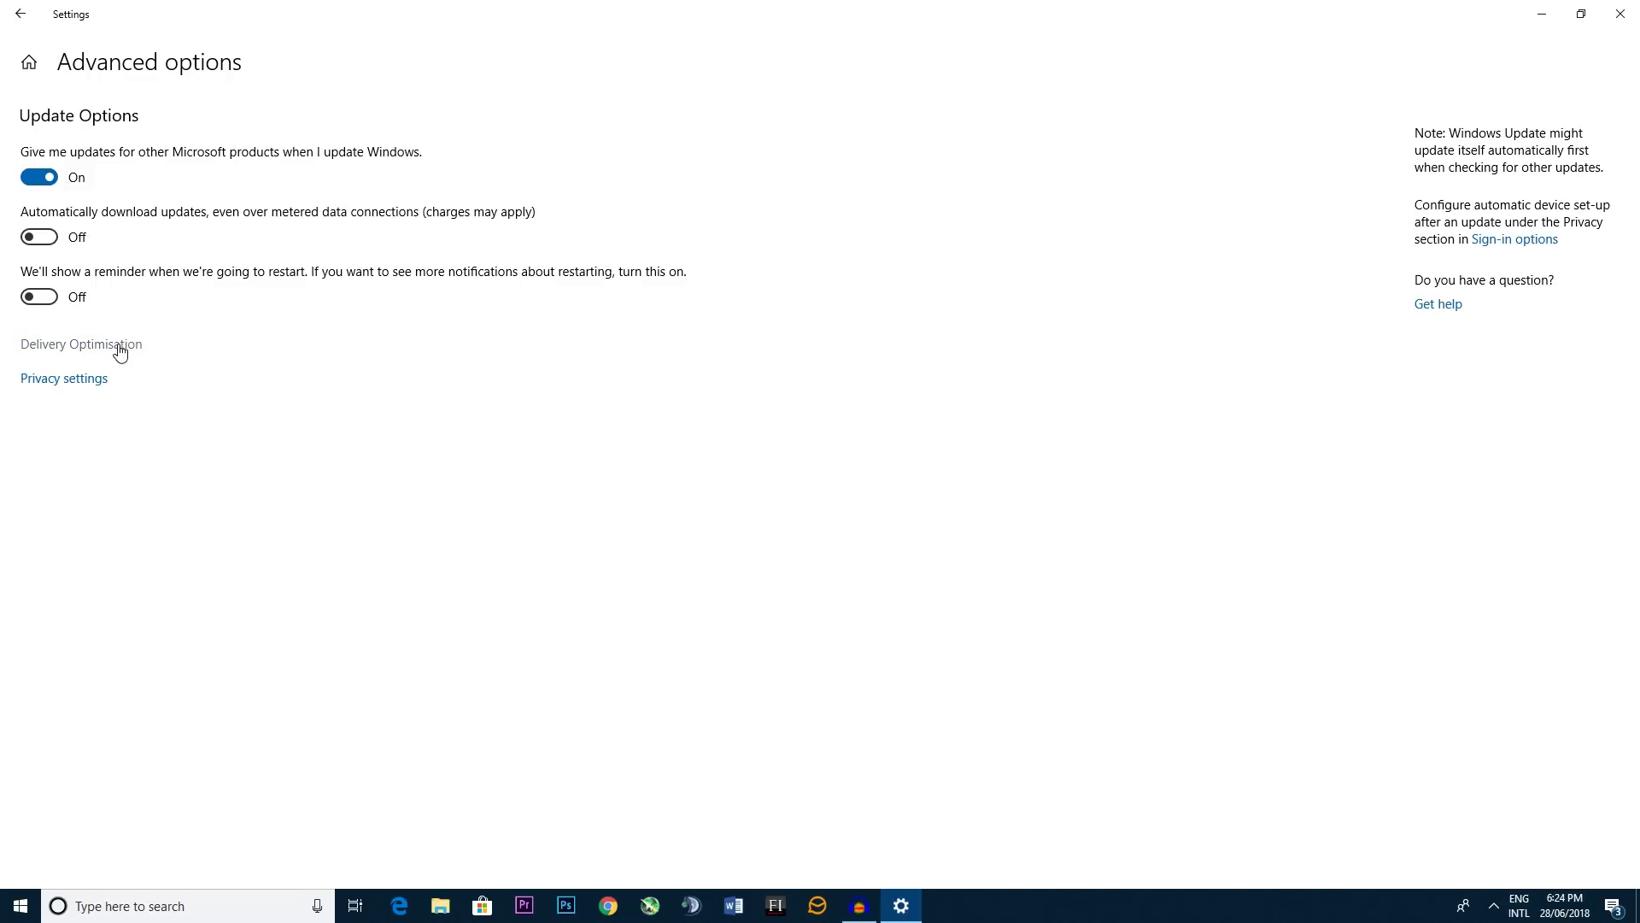
left_click(119, 350)
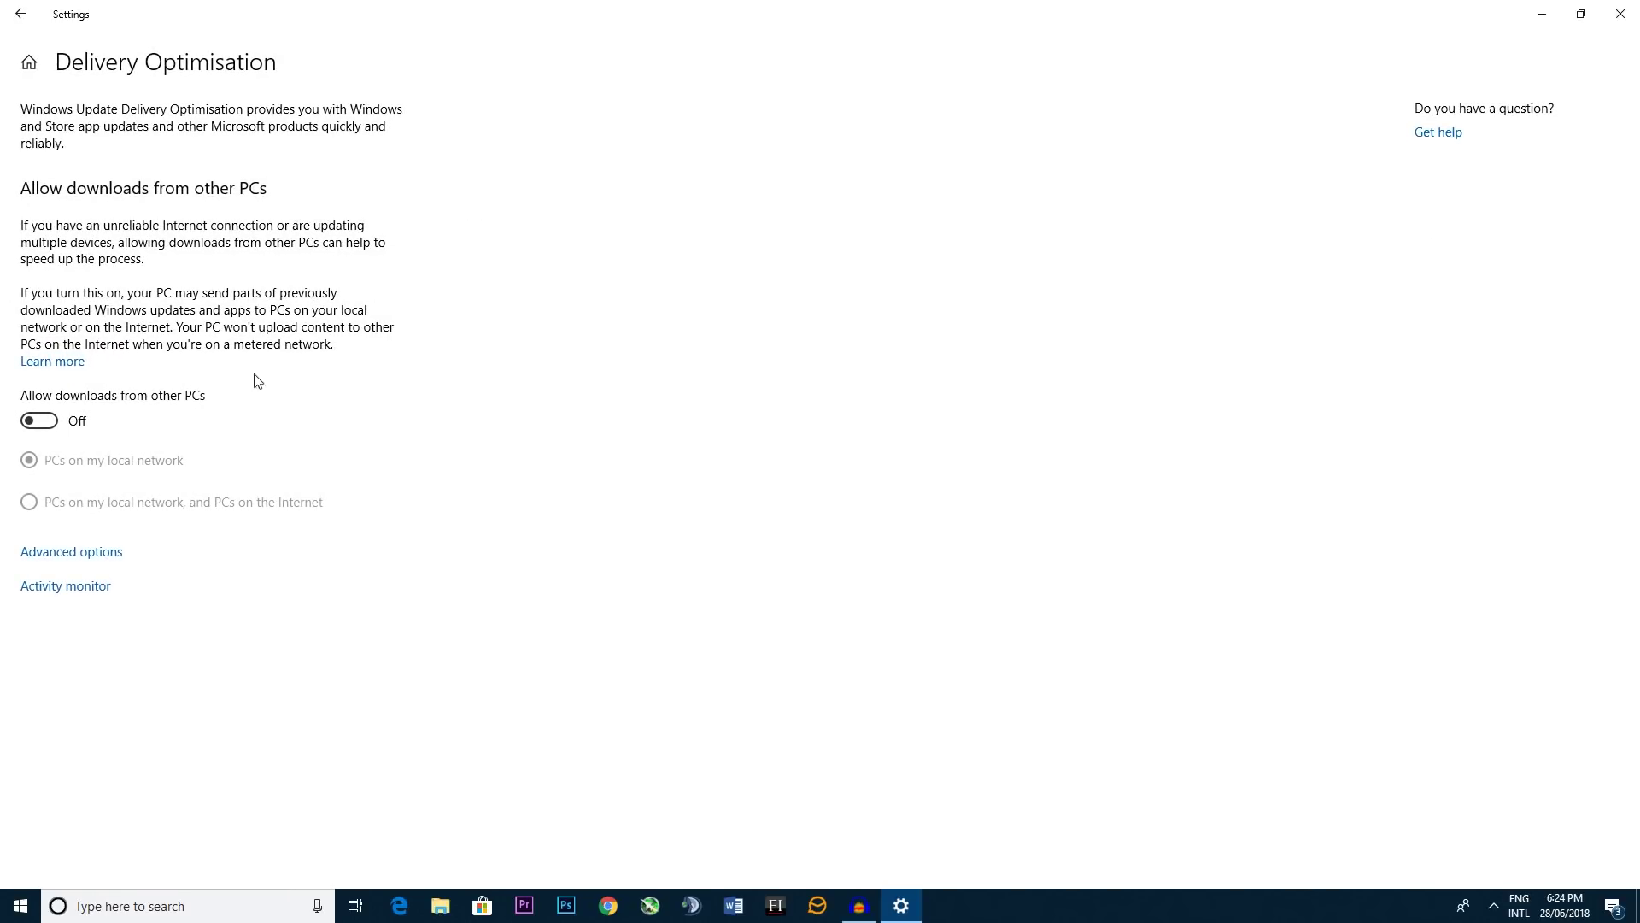
left_click(48, 422)
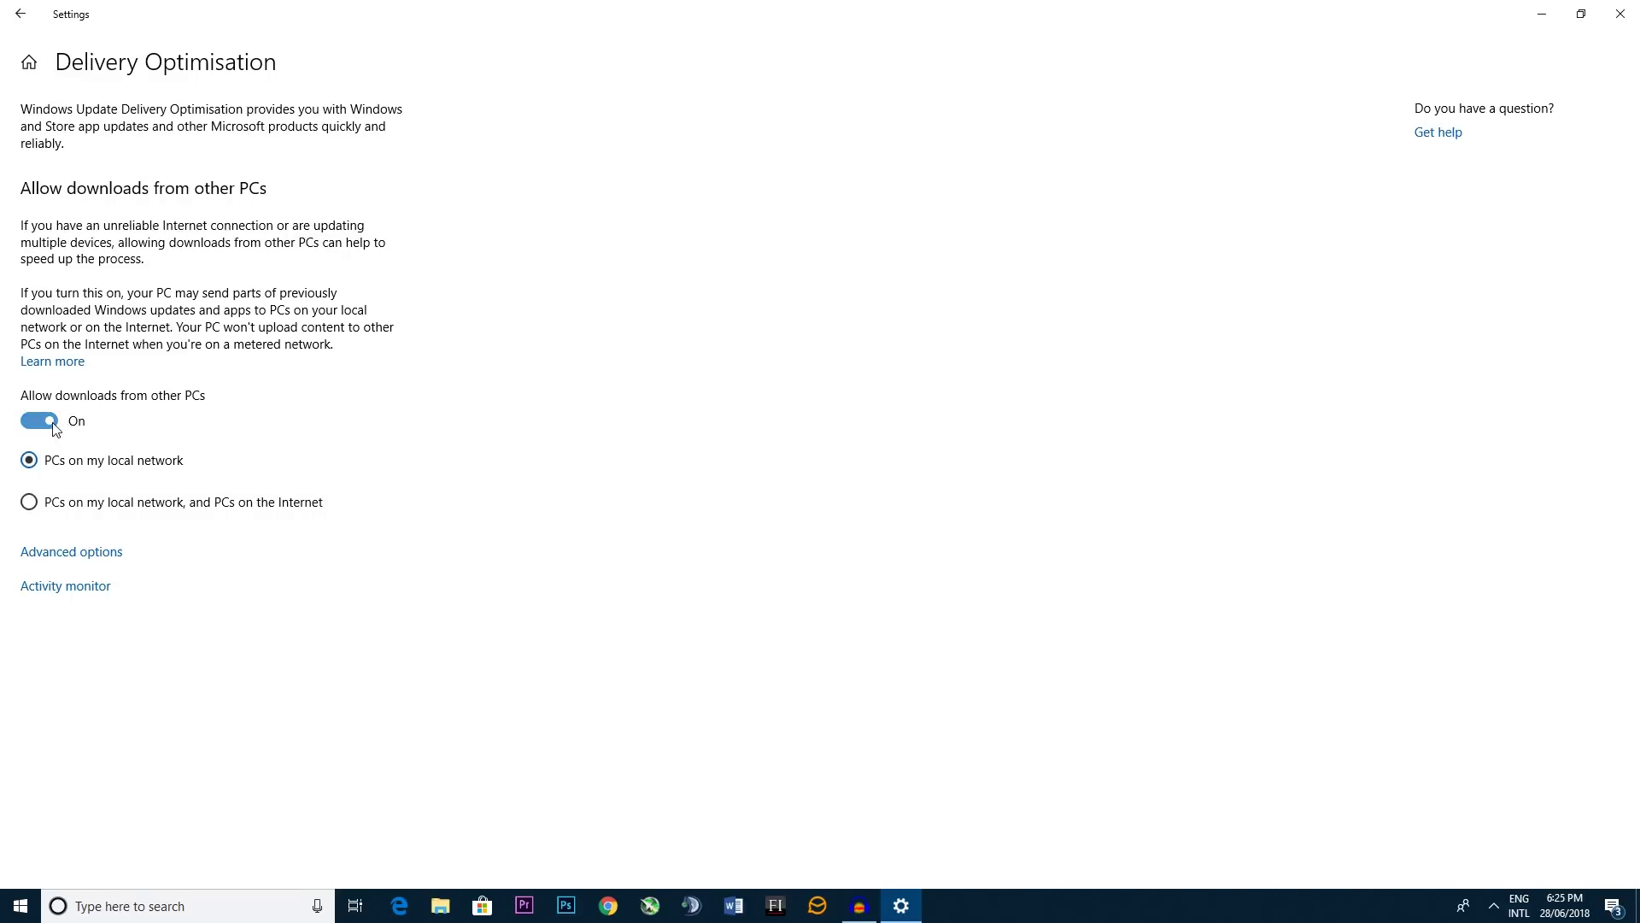
left_click(52, 422)
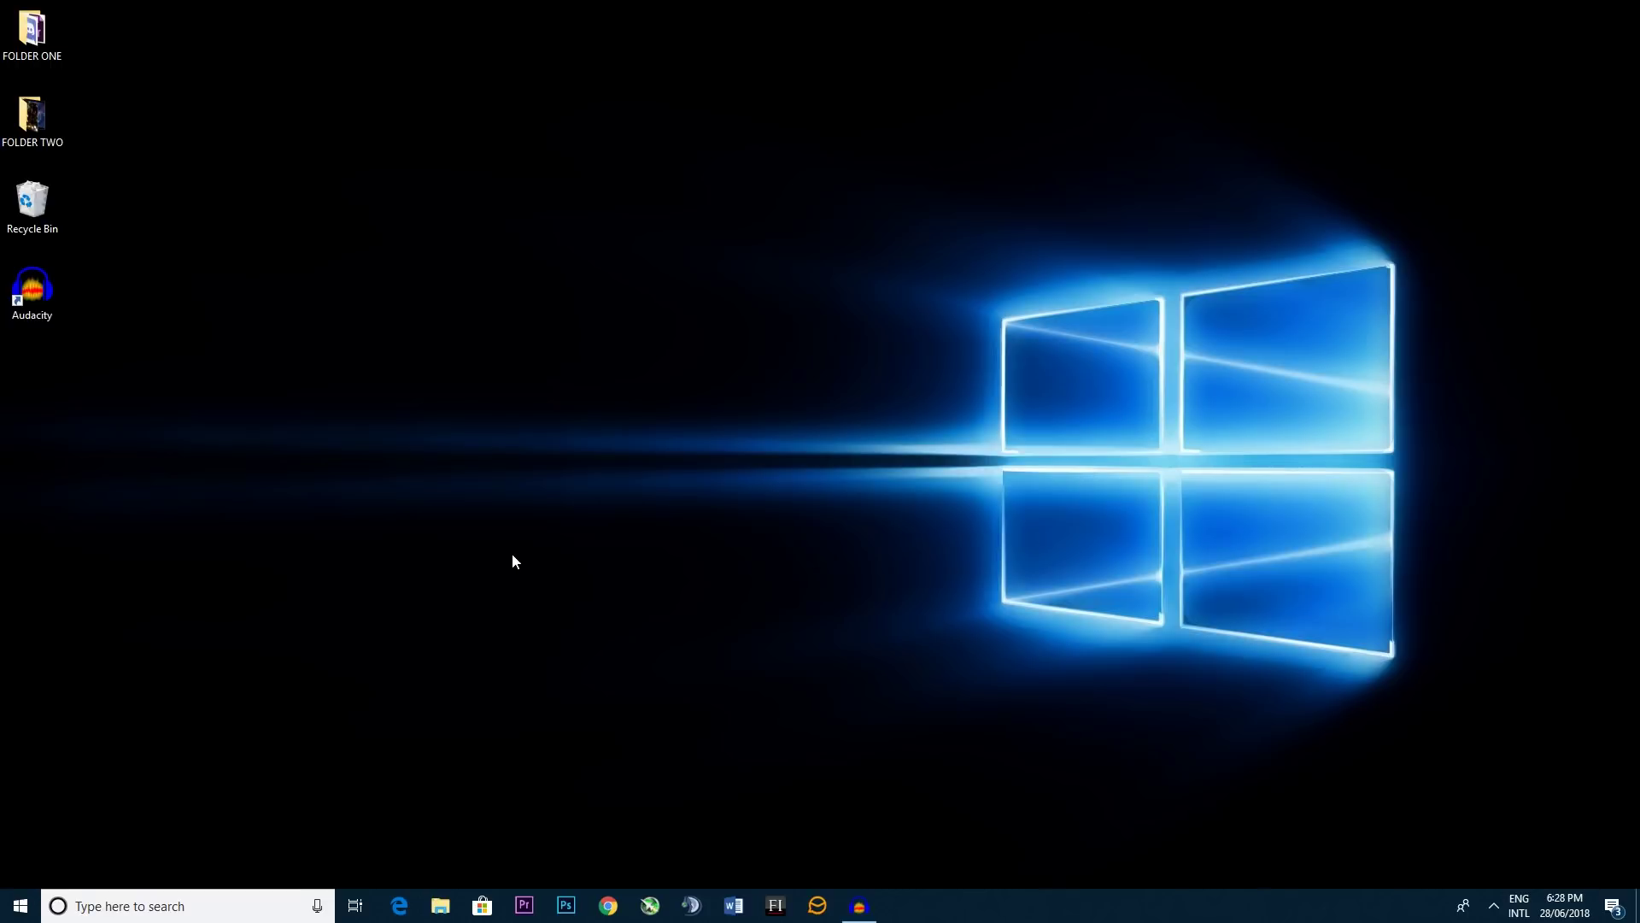
left_click(195, 902)
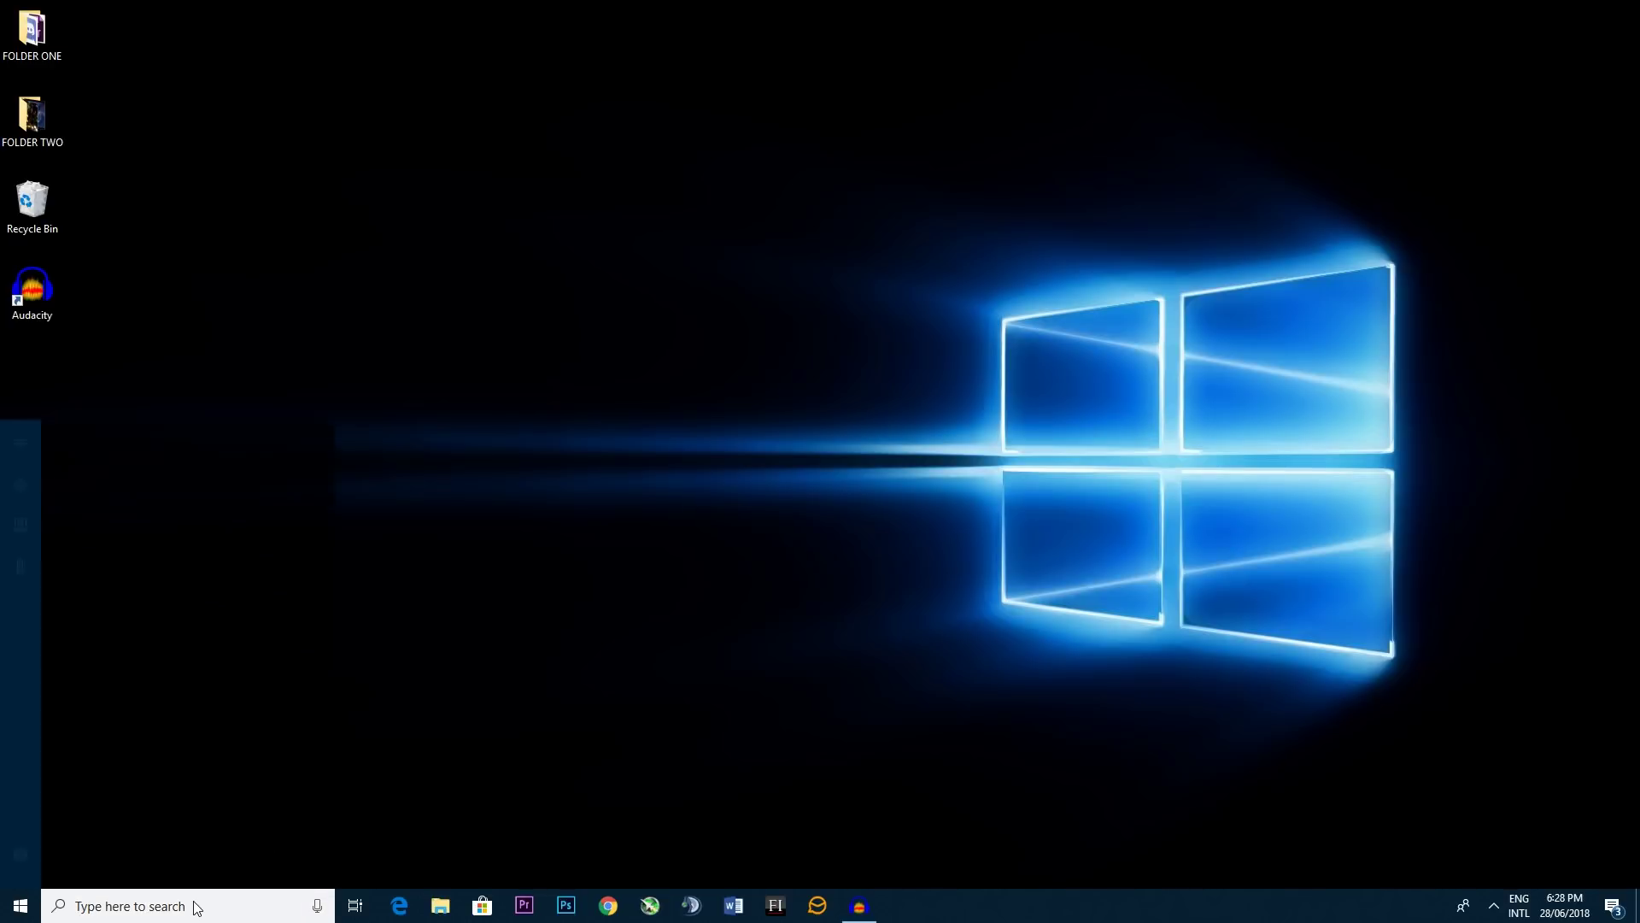
type("adju")
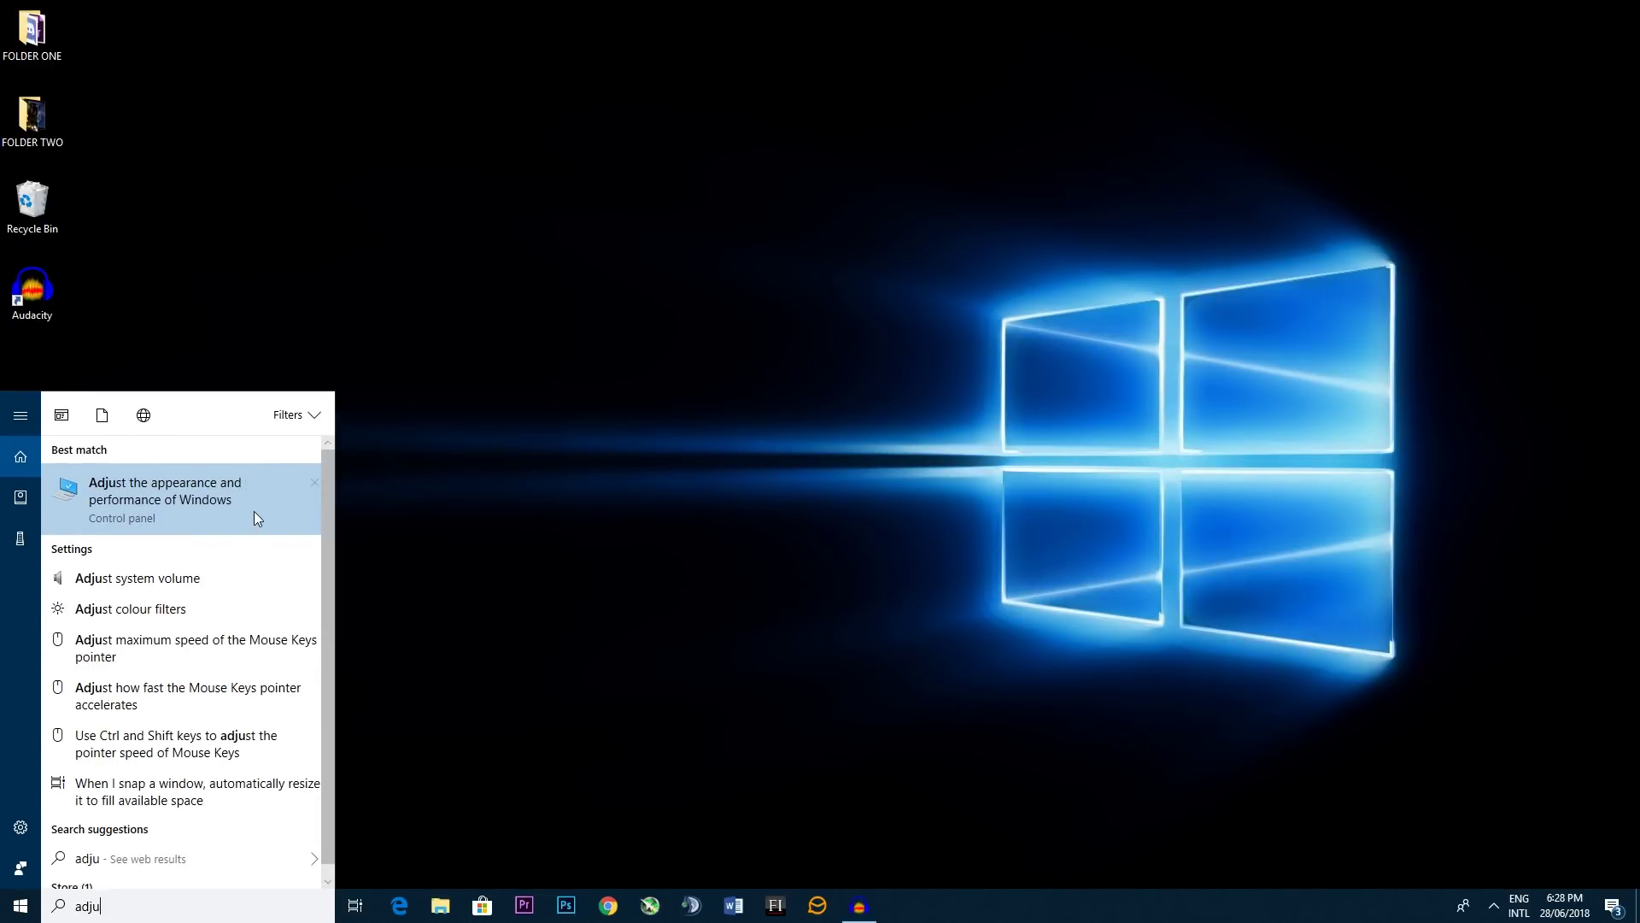
left_click(230, 496)
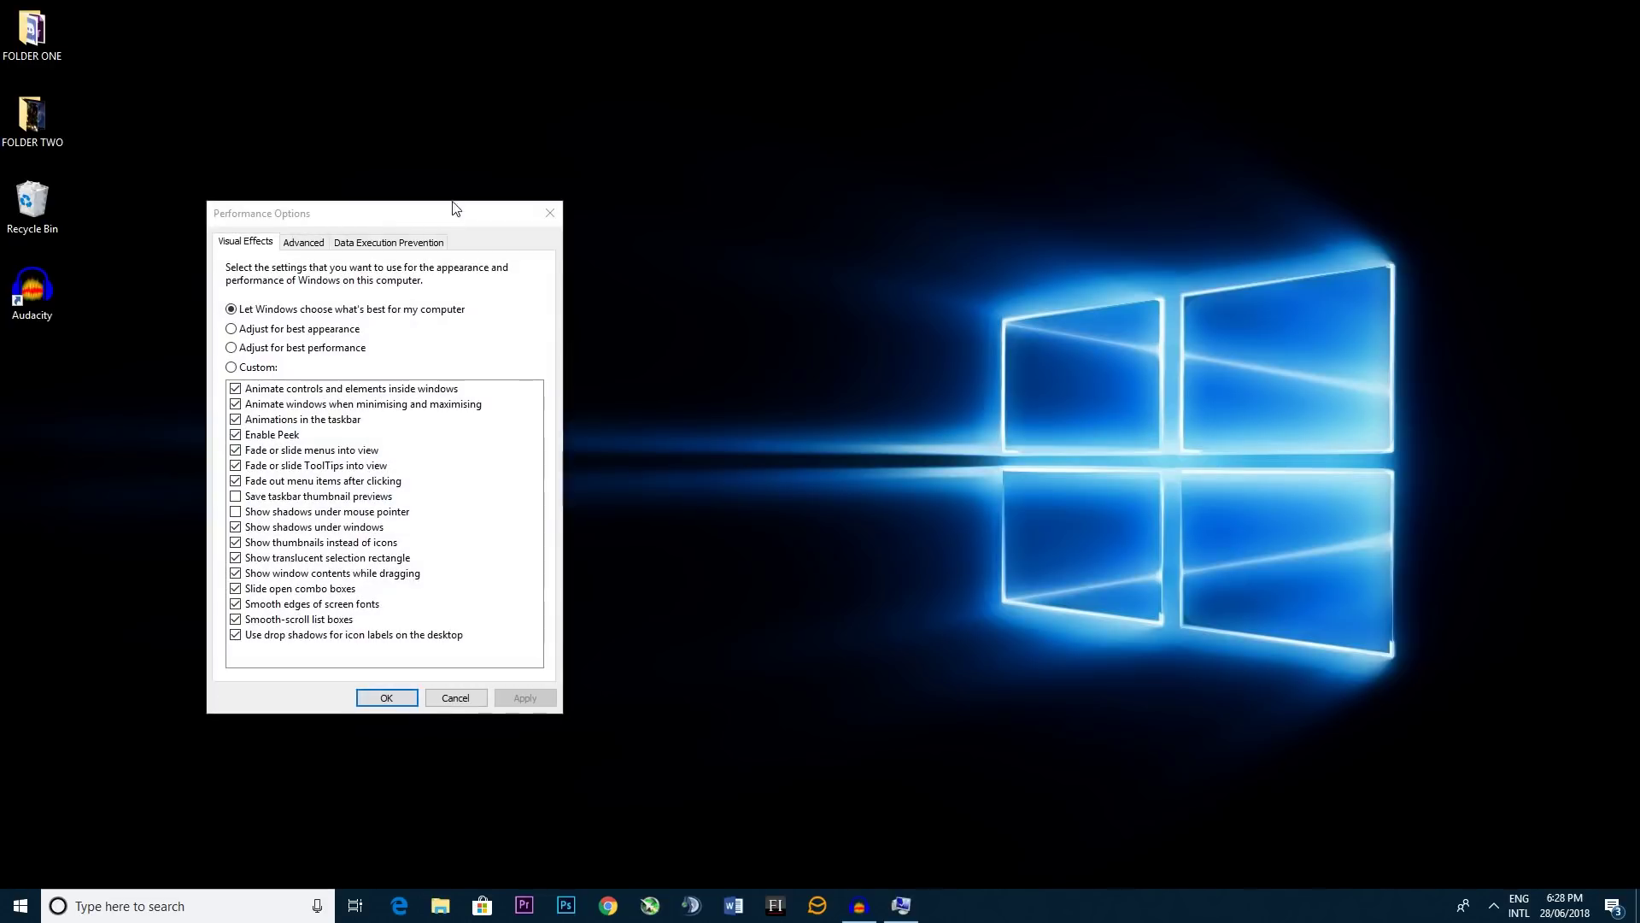
left_click_drag(446, 194, 739, 197)
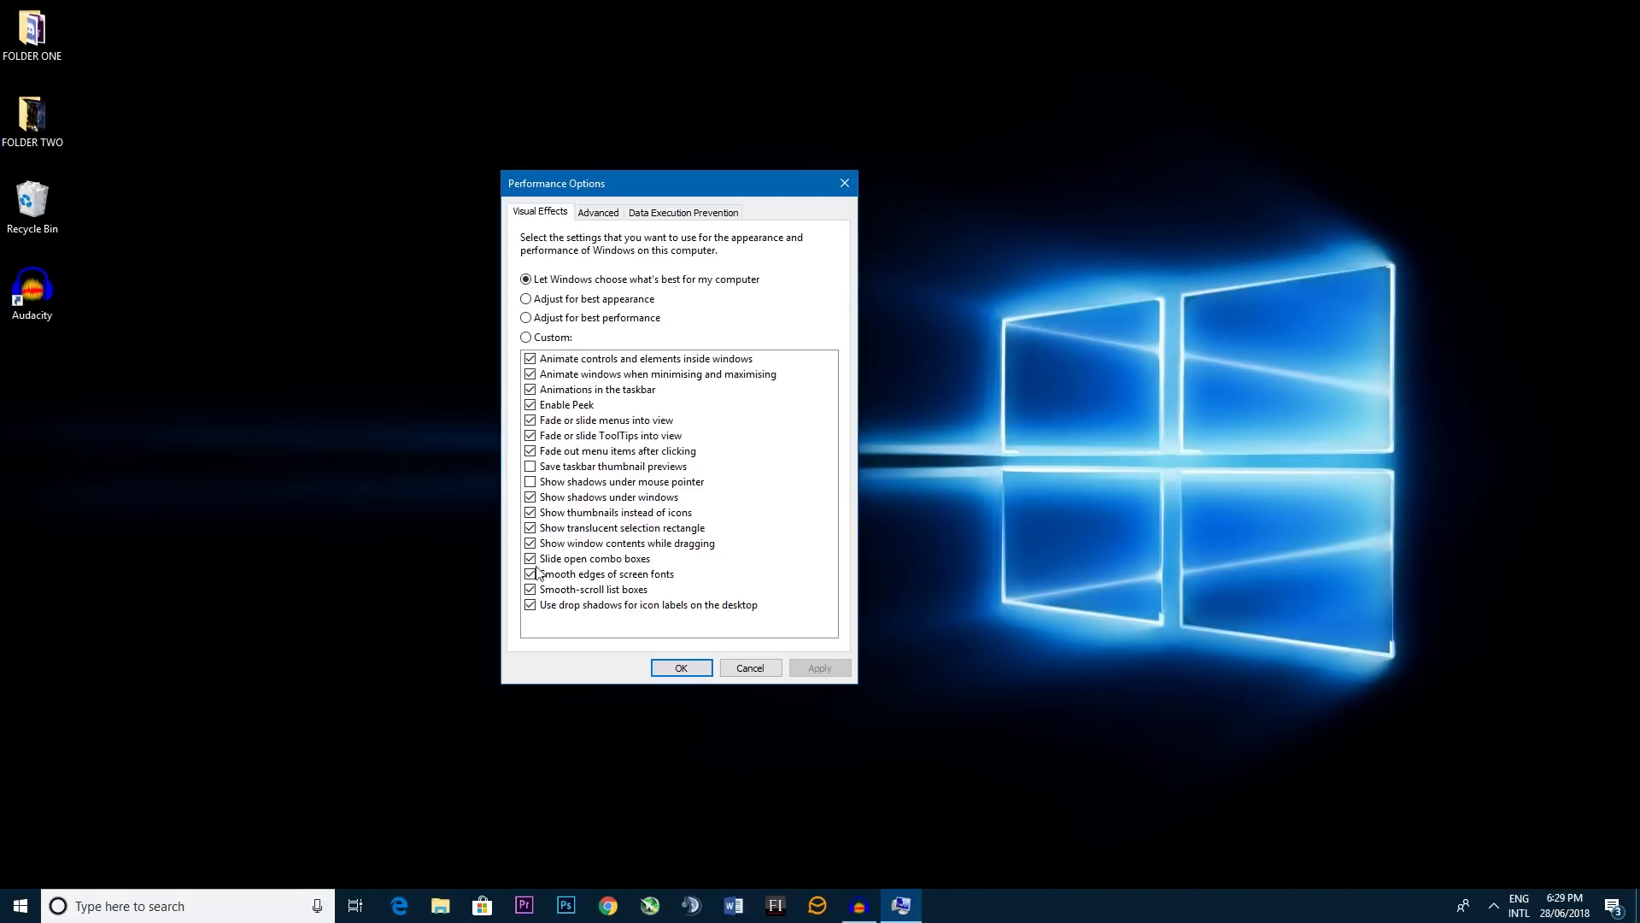
left_click(729, 669)
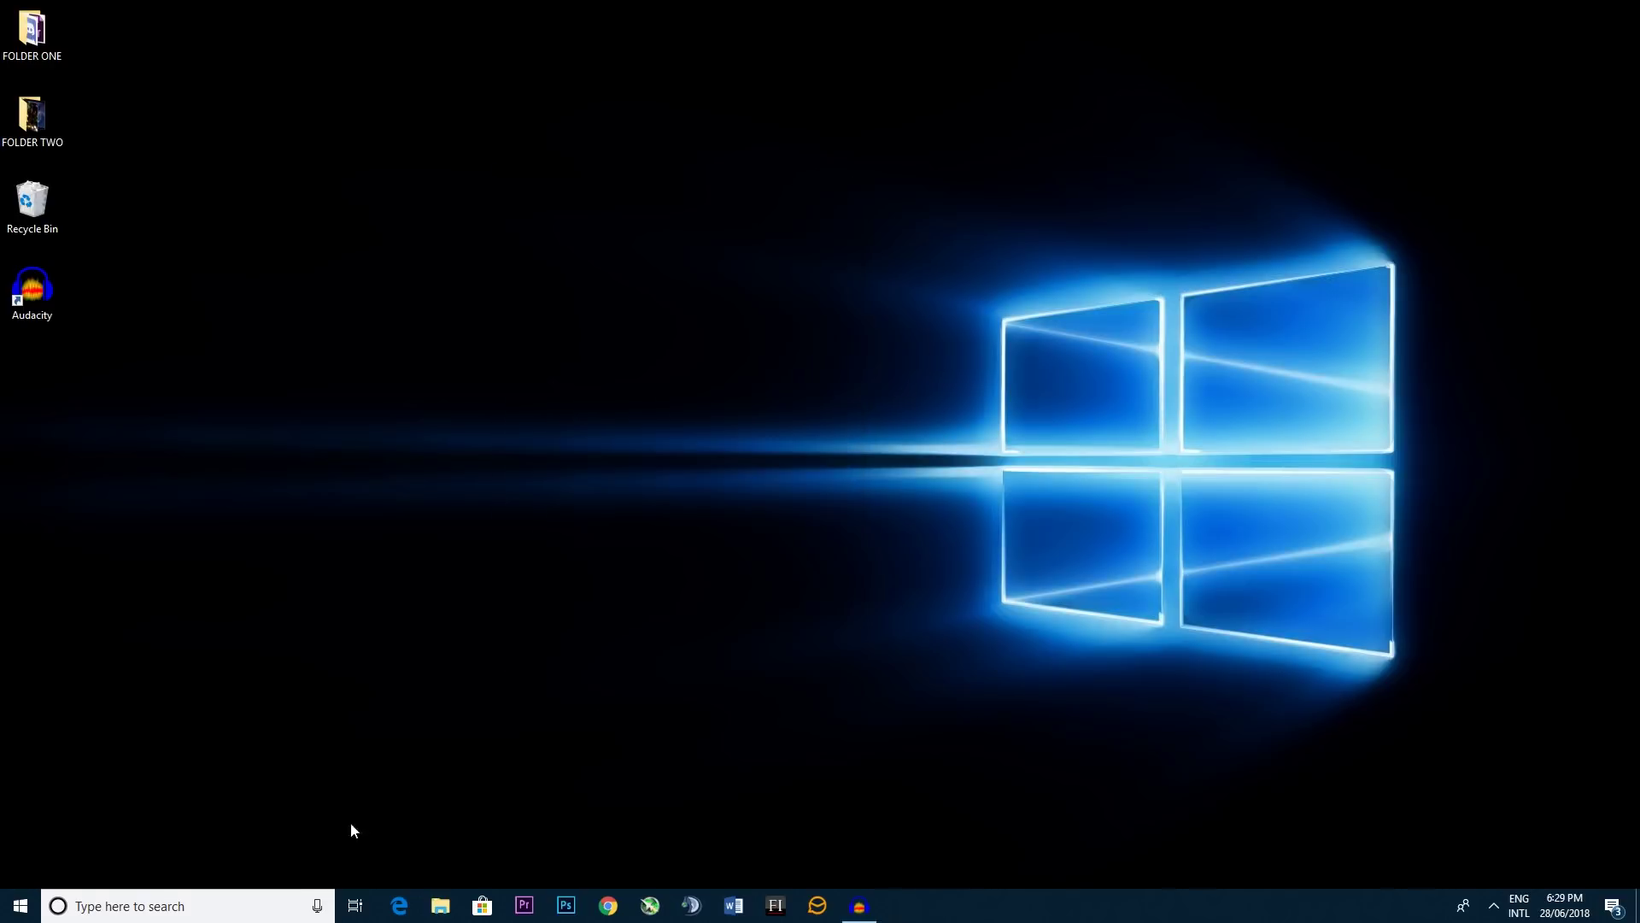
left_click(226, 907)
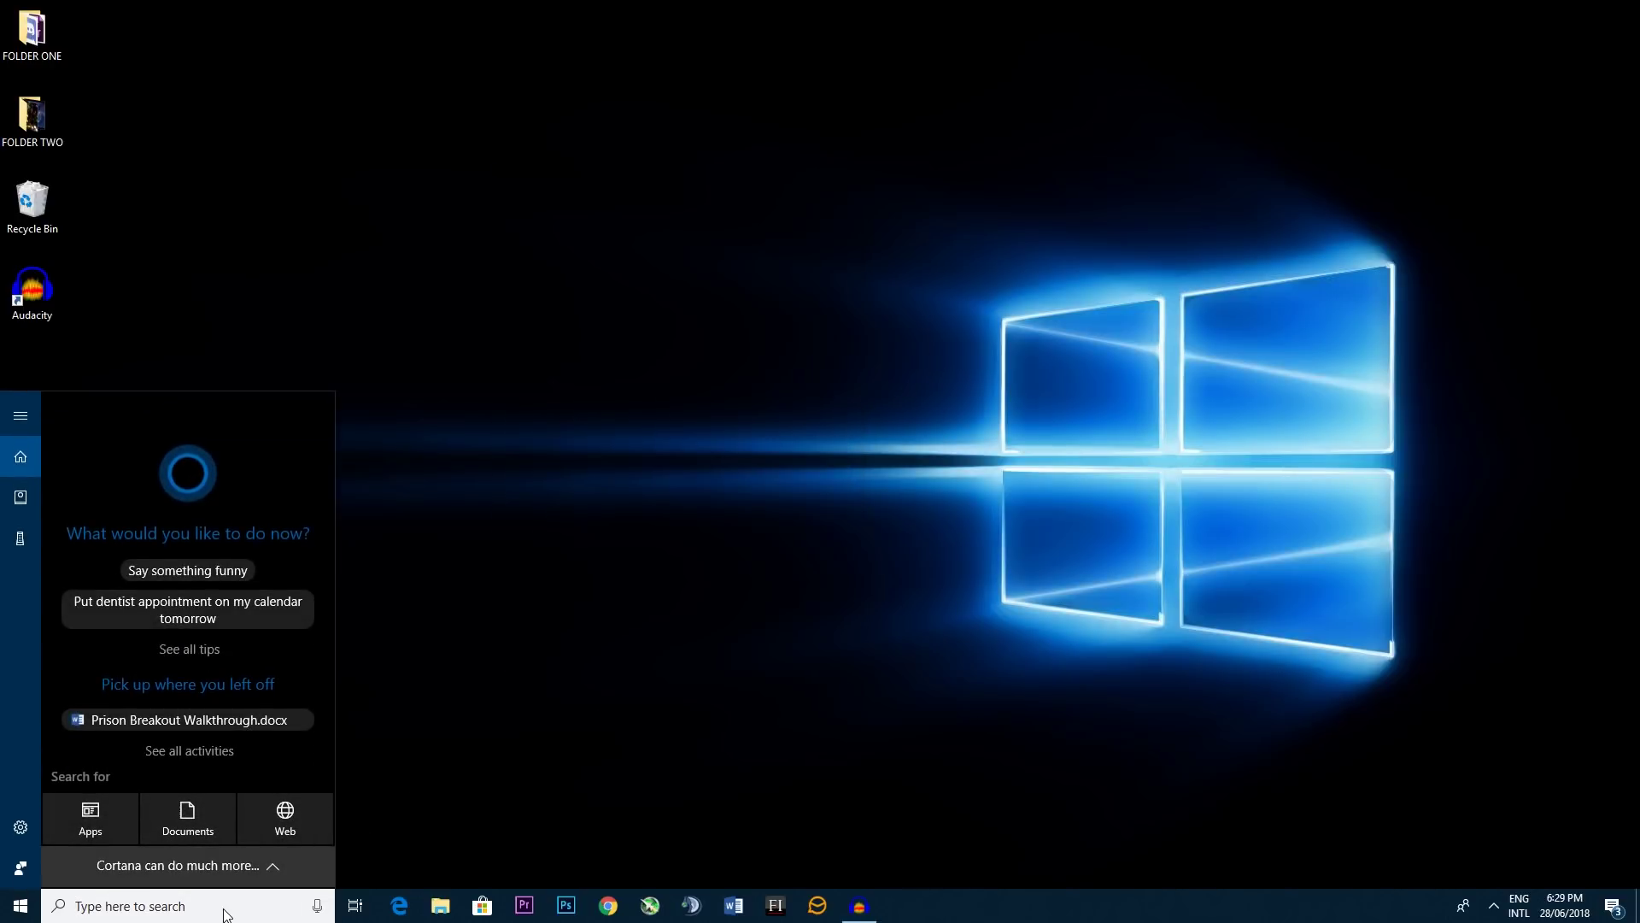
type("choose a")
left_click(141, 494)
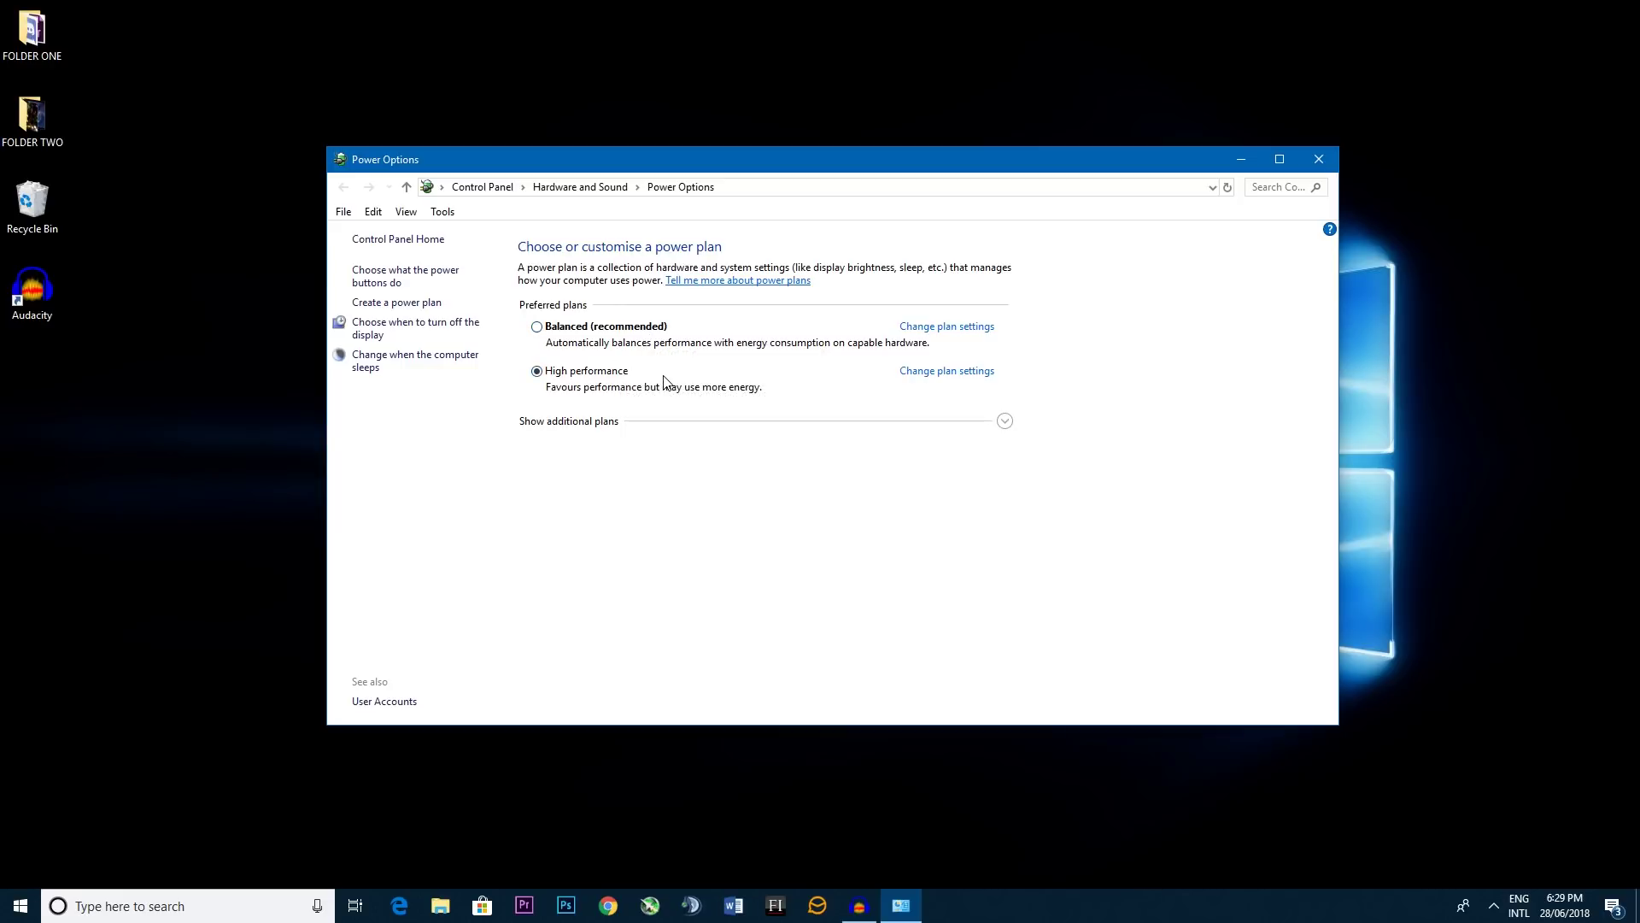
left_click(1319, 161)
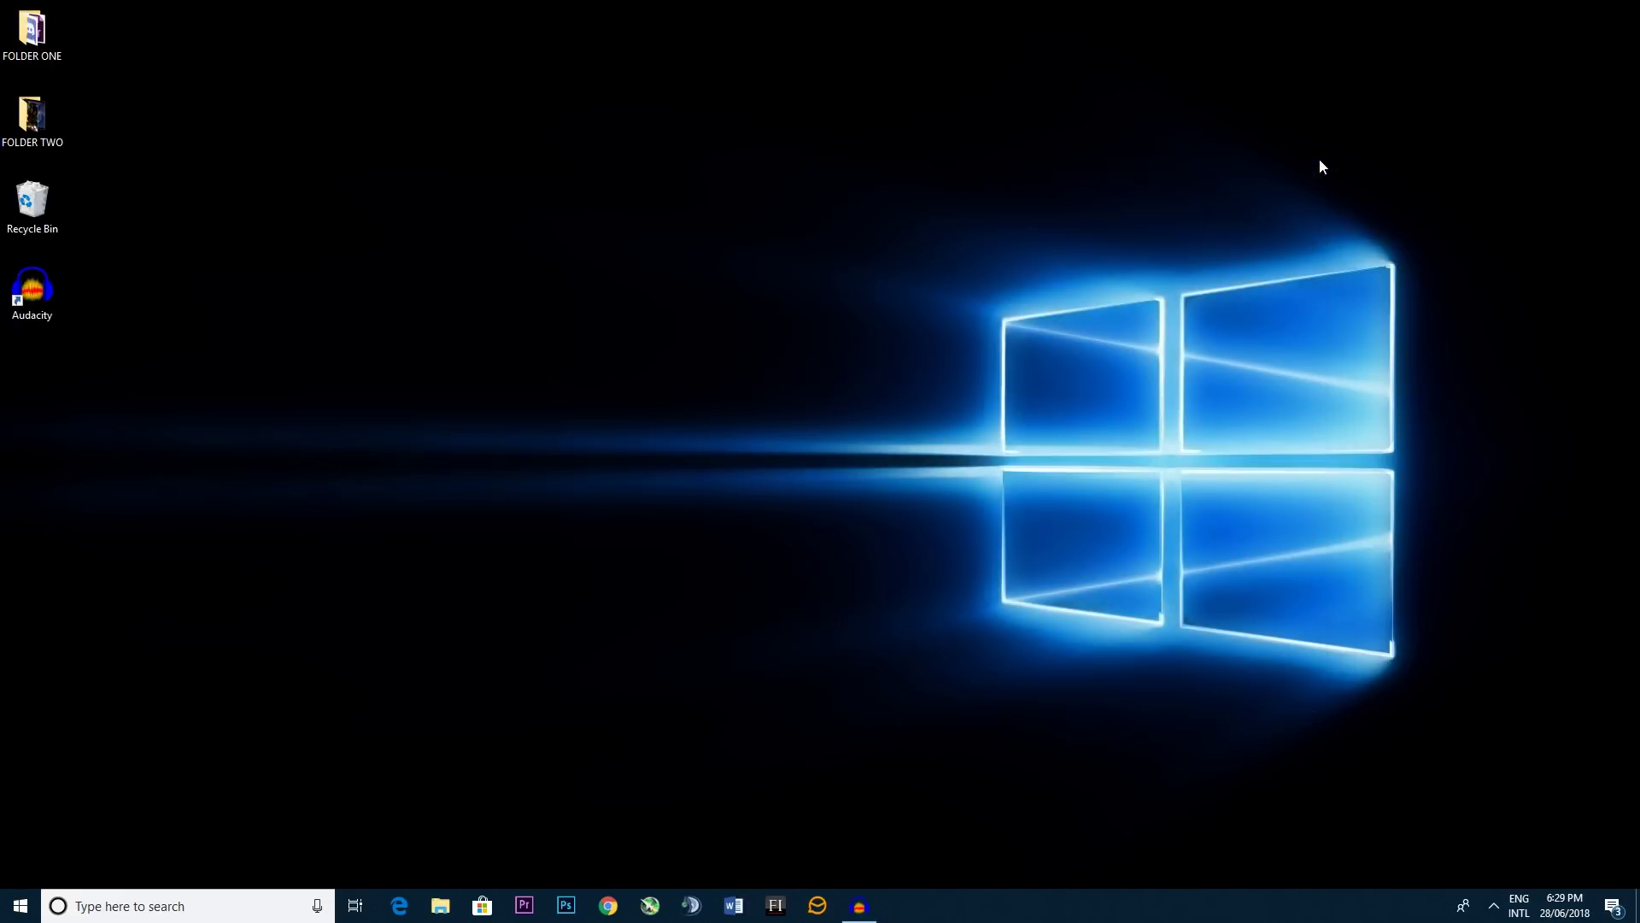
Step: Open File Explorer at Quick access, reposition and widen it, and search for size:huge
left_click(450, 892)
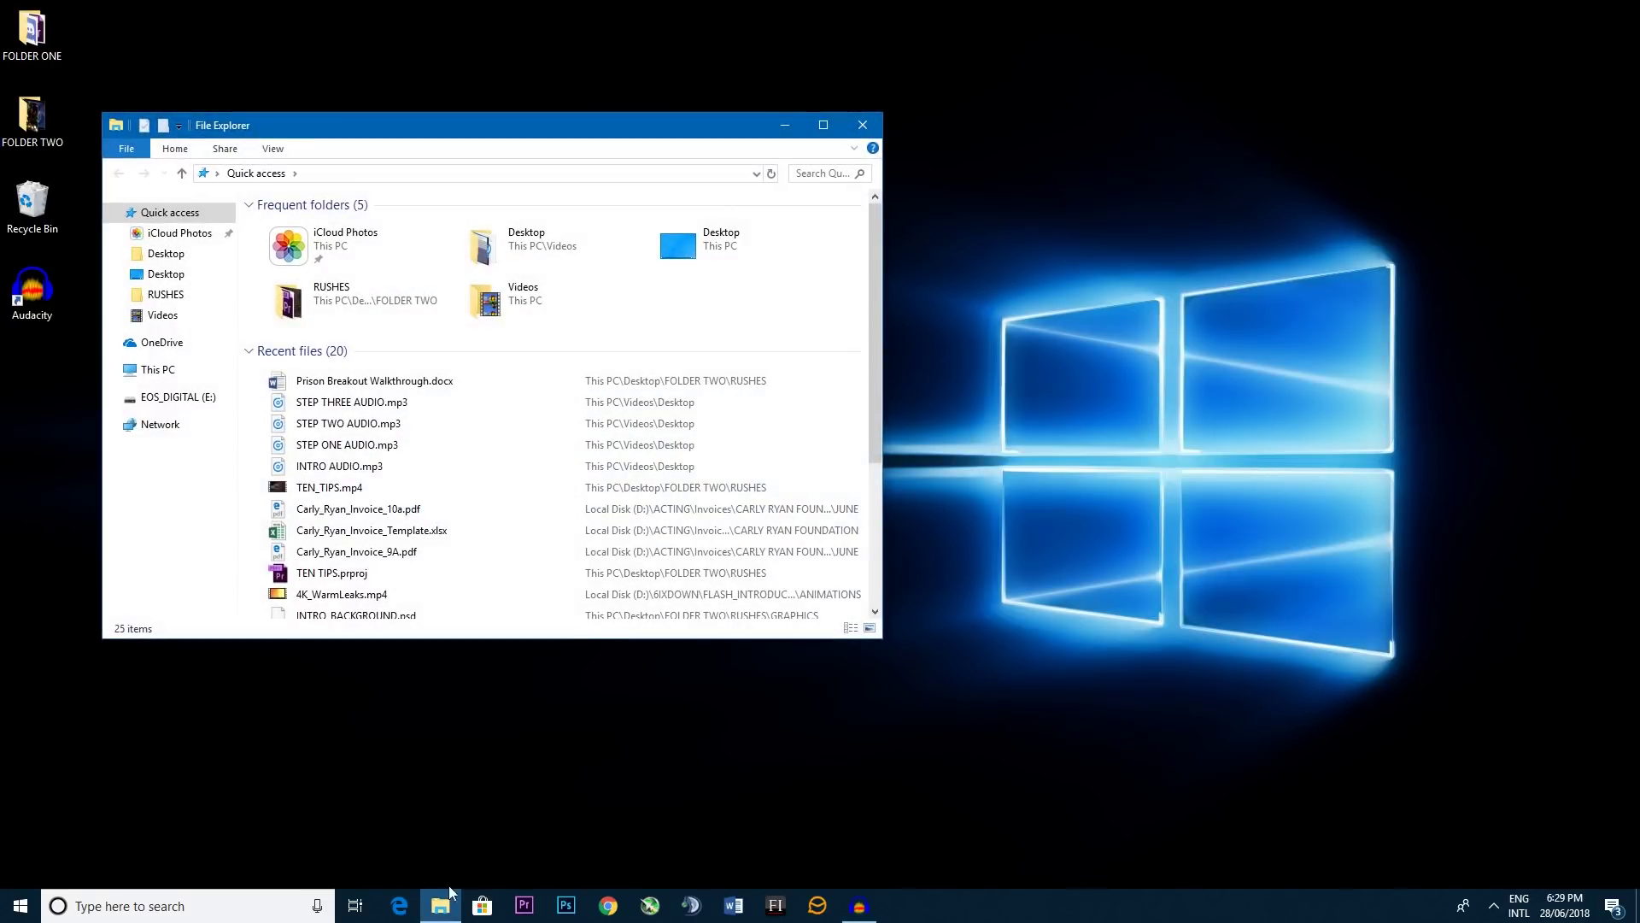
left_click_drag(656, 136, 910, 148)
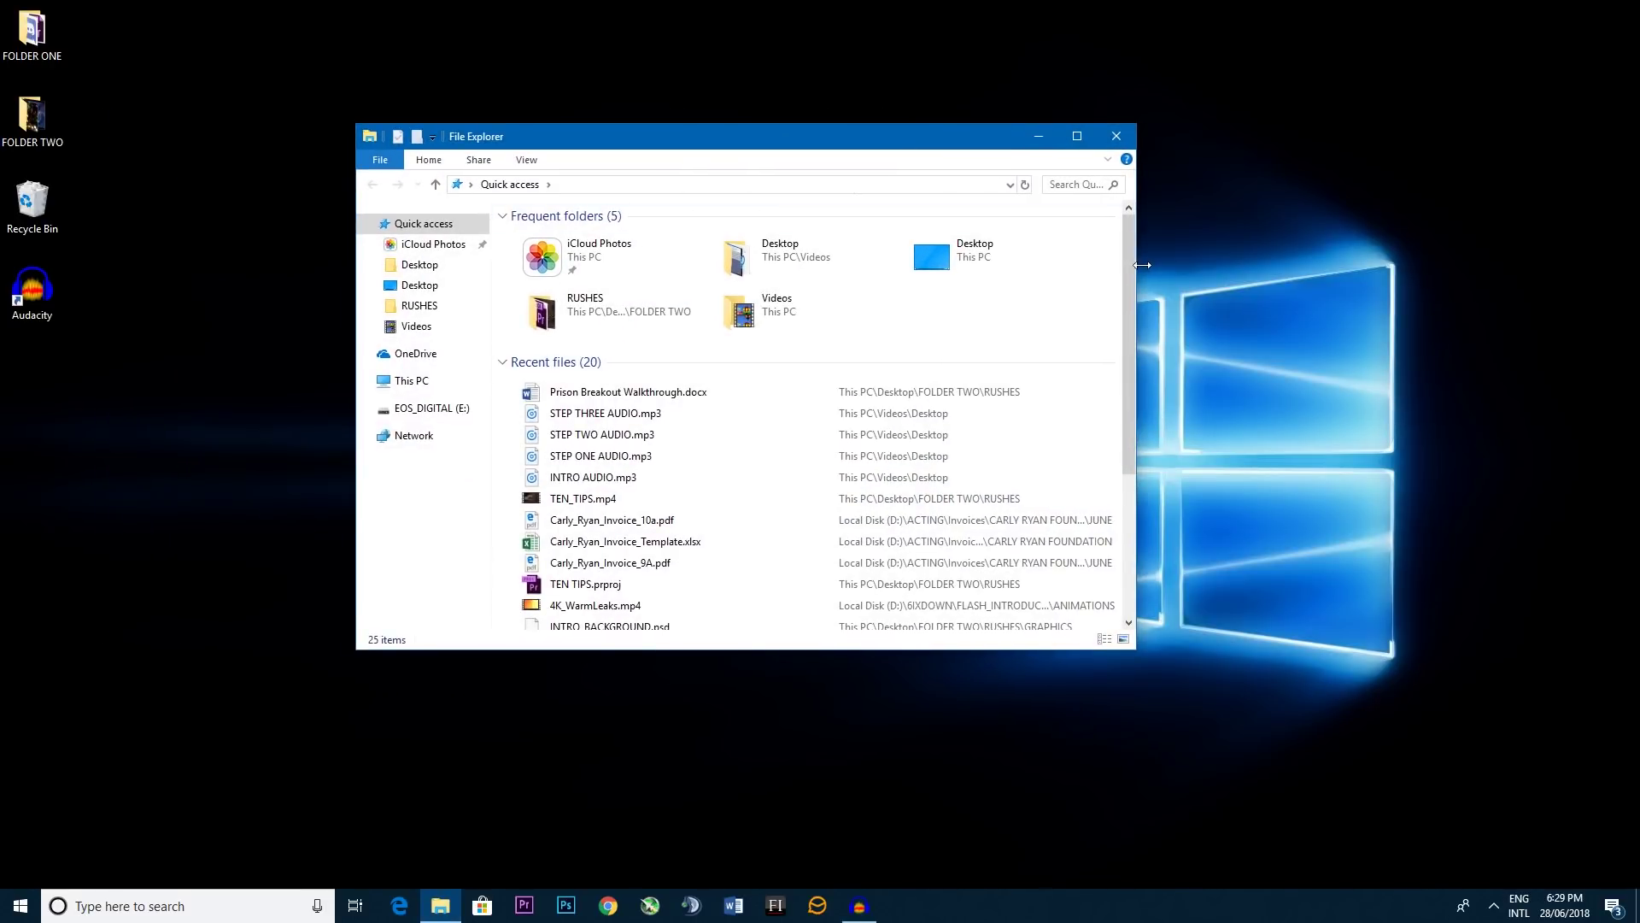
left_click_drag(1142, 265, 1265, 260)
left_click(1179, 185)
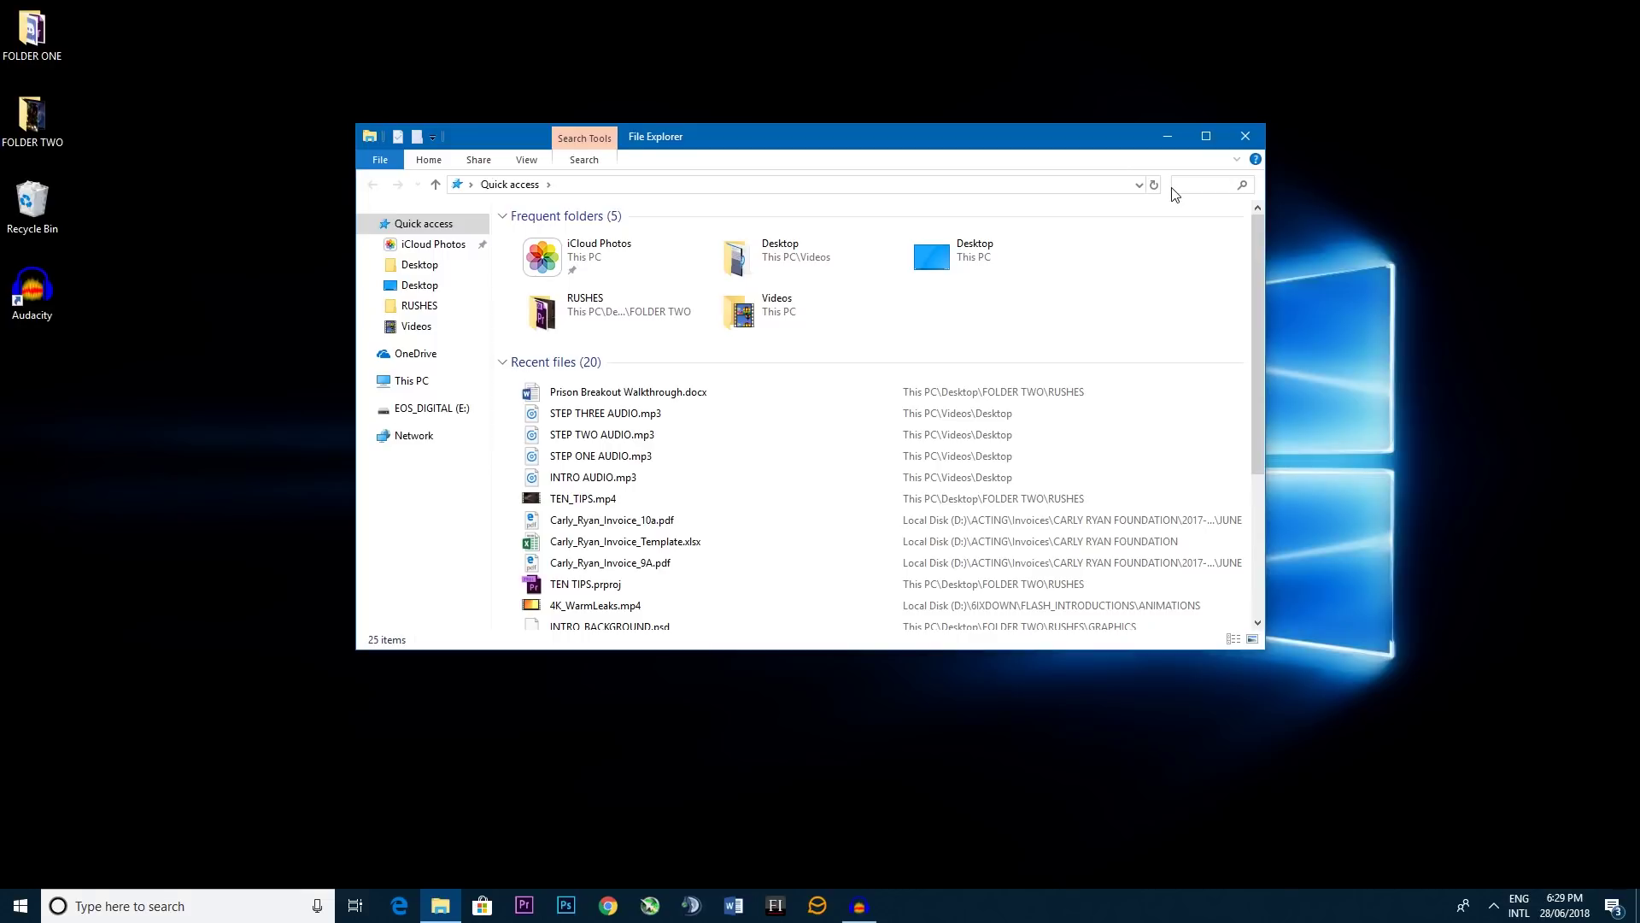
type("size:huge")
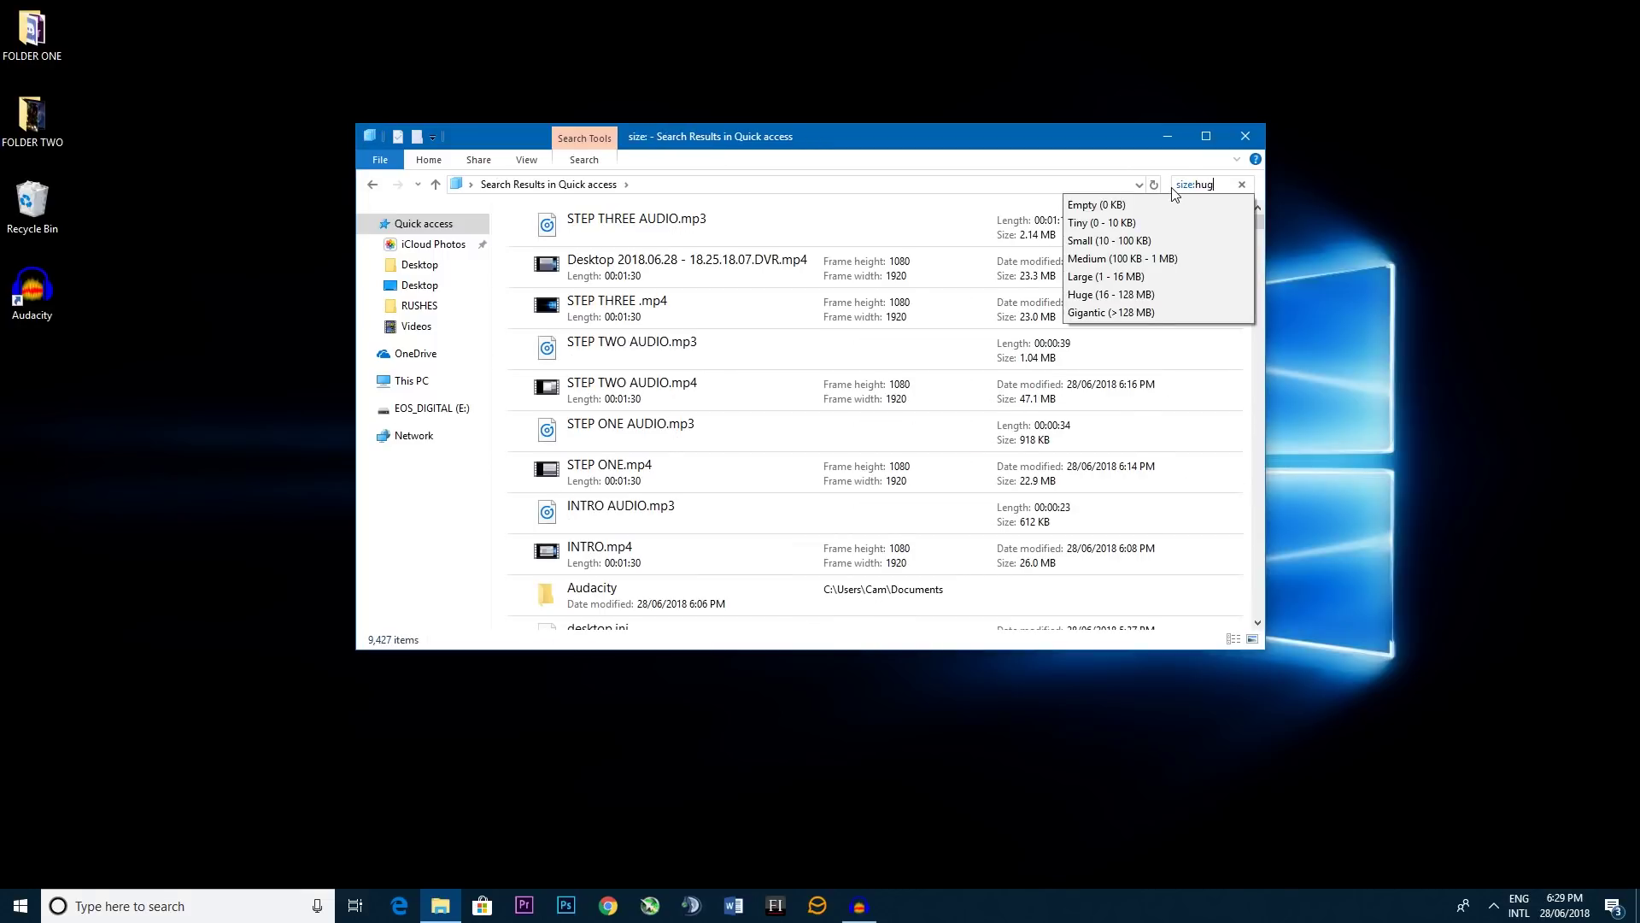
Step: Browse the size:huge results, starting with the Desktop DVR video
left_click(798, 226)
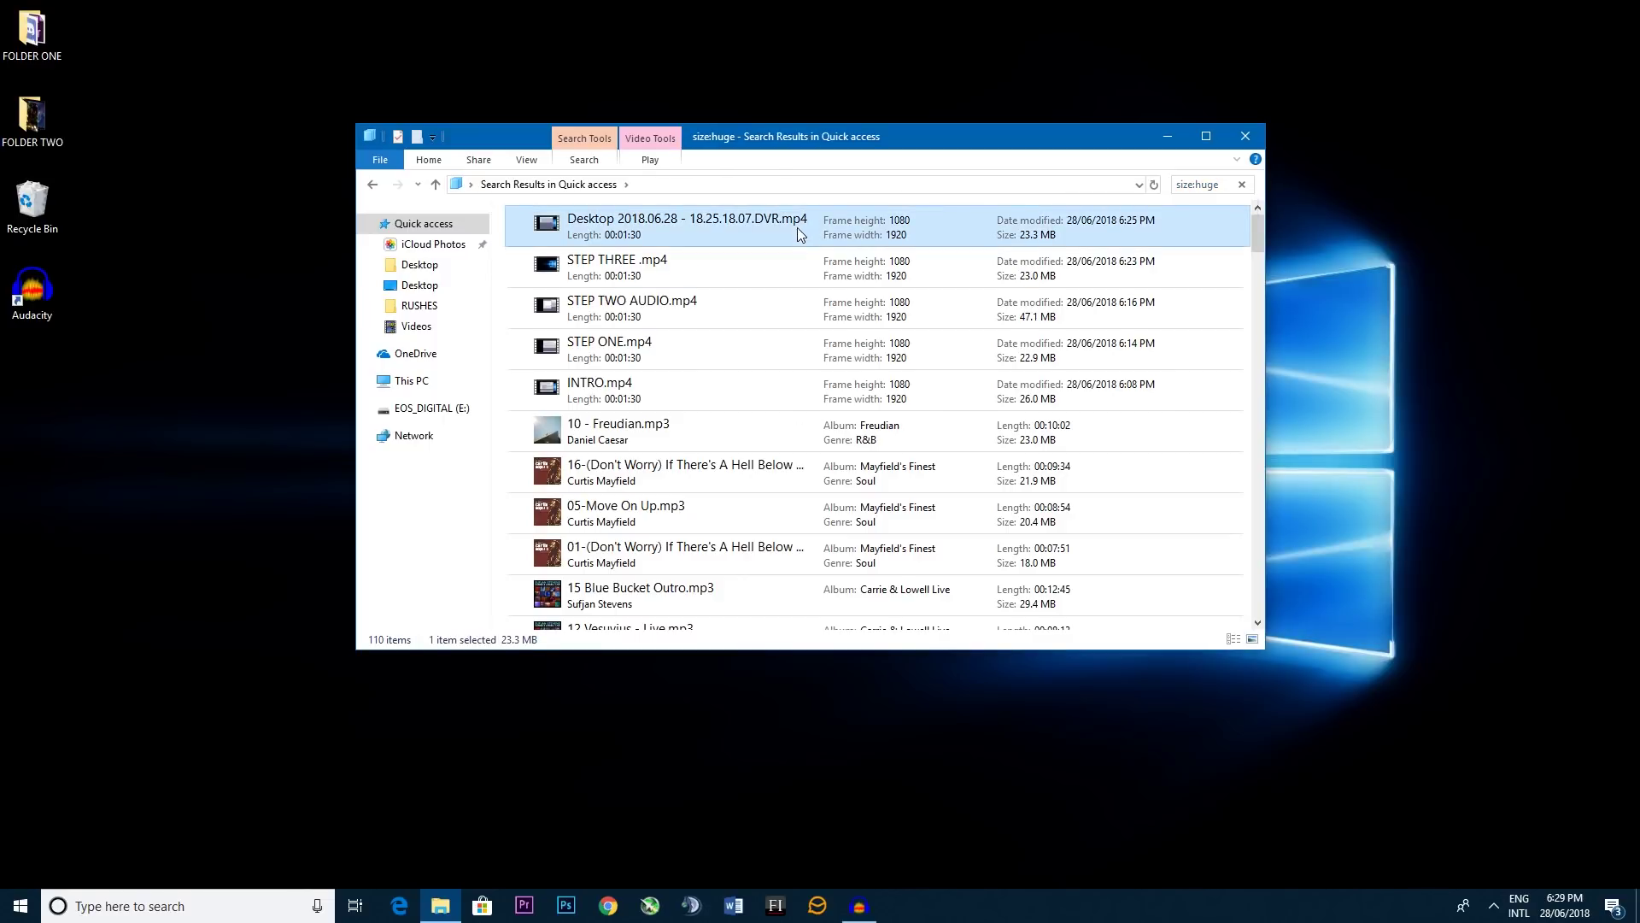
scroll(803, 282, "down", 5)
scroll(805, 327, "down", 10)
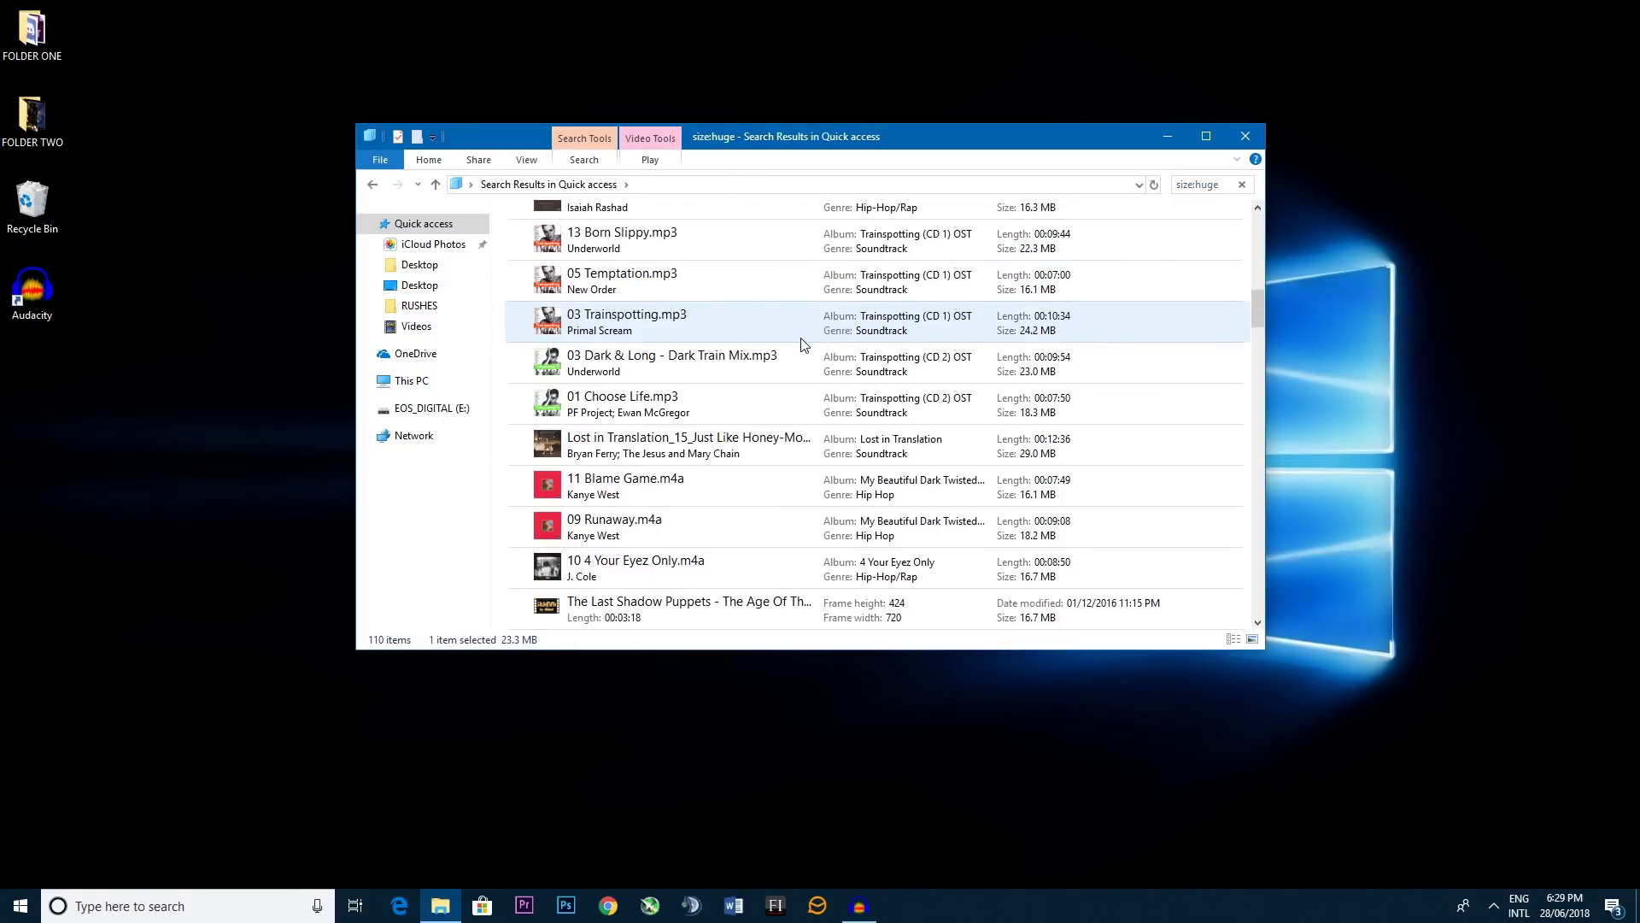
scroll(809, 393, "down", 12)
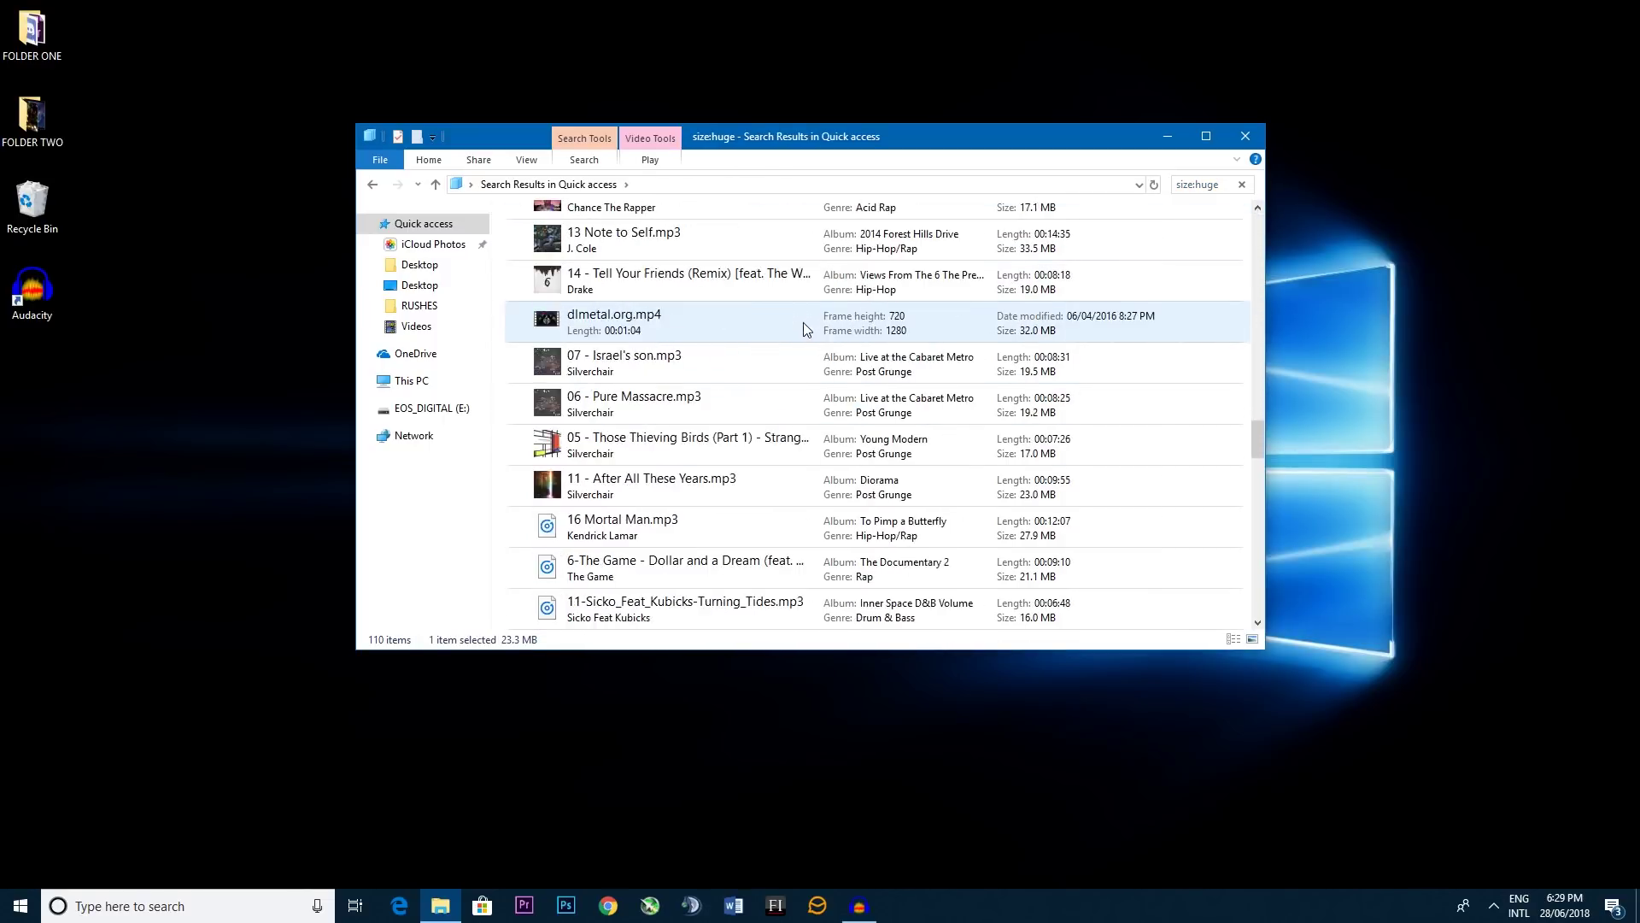
scroll(816, 346, "down", 10)
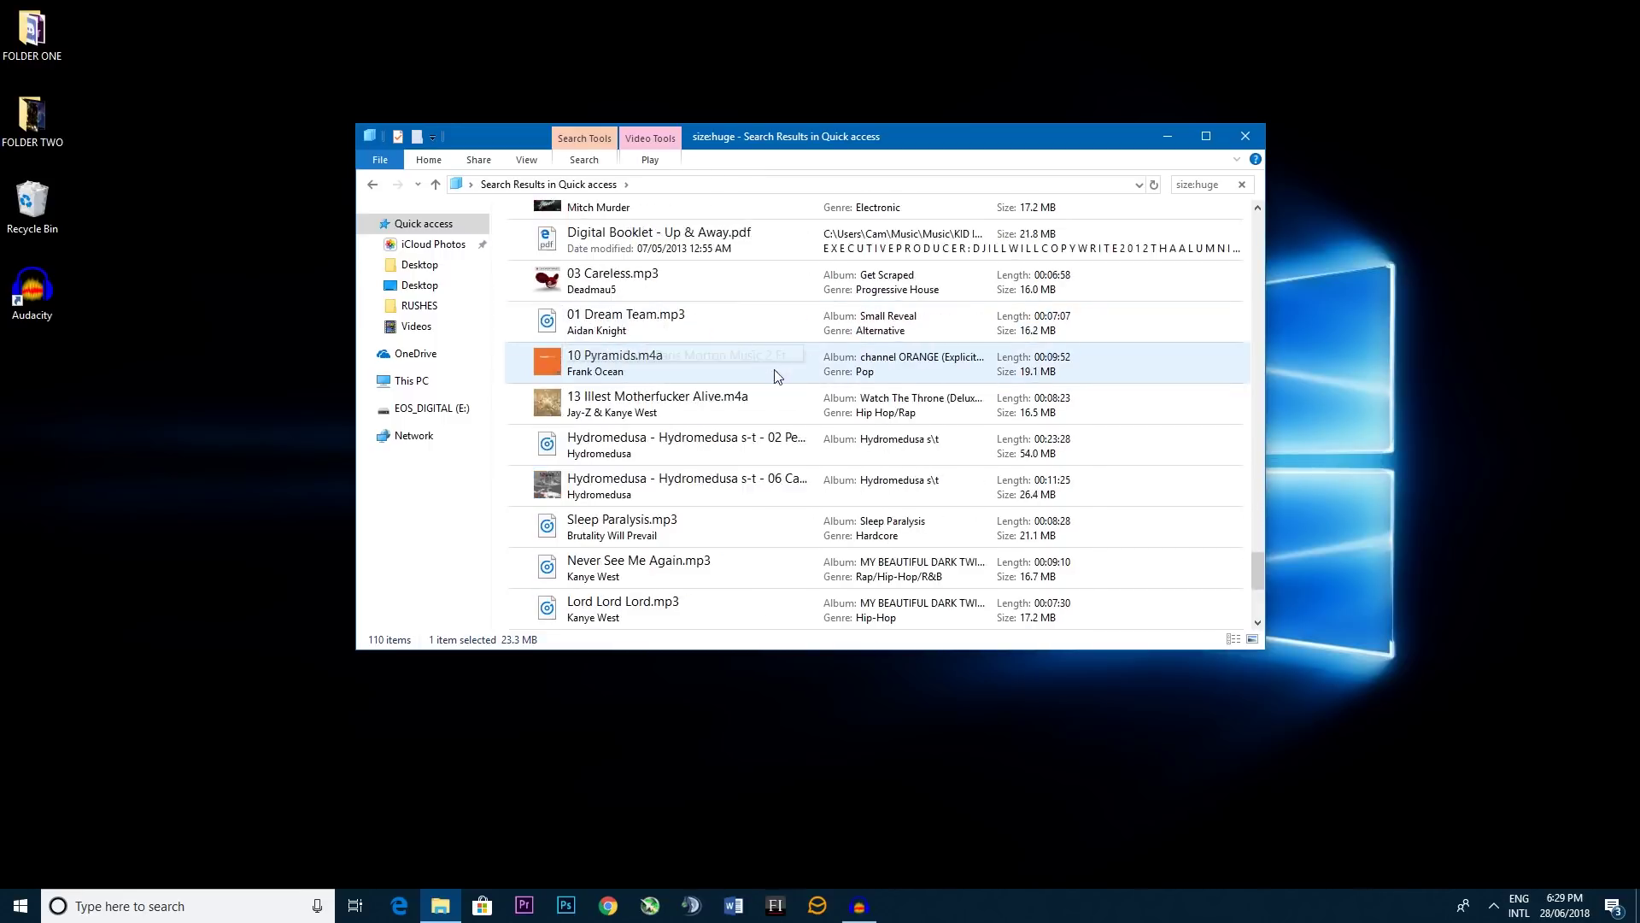
scroll(768, 468, "up", 20)
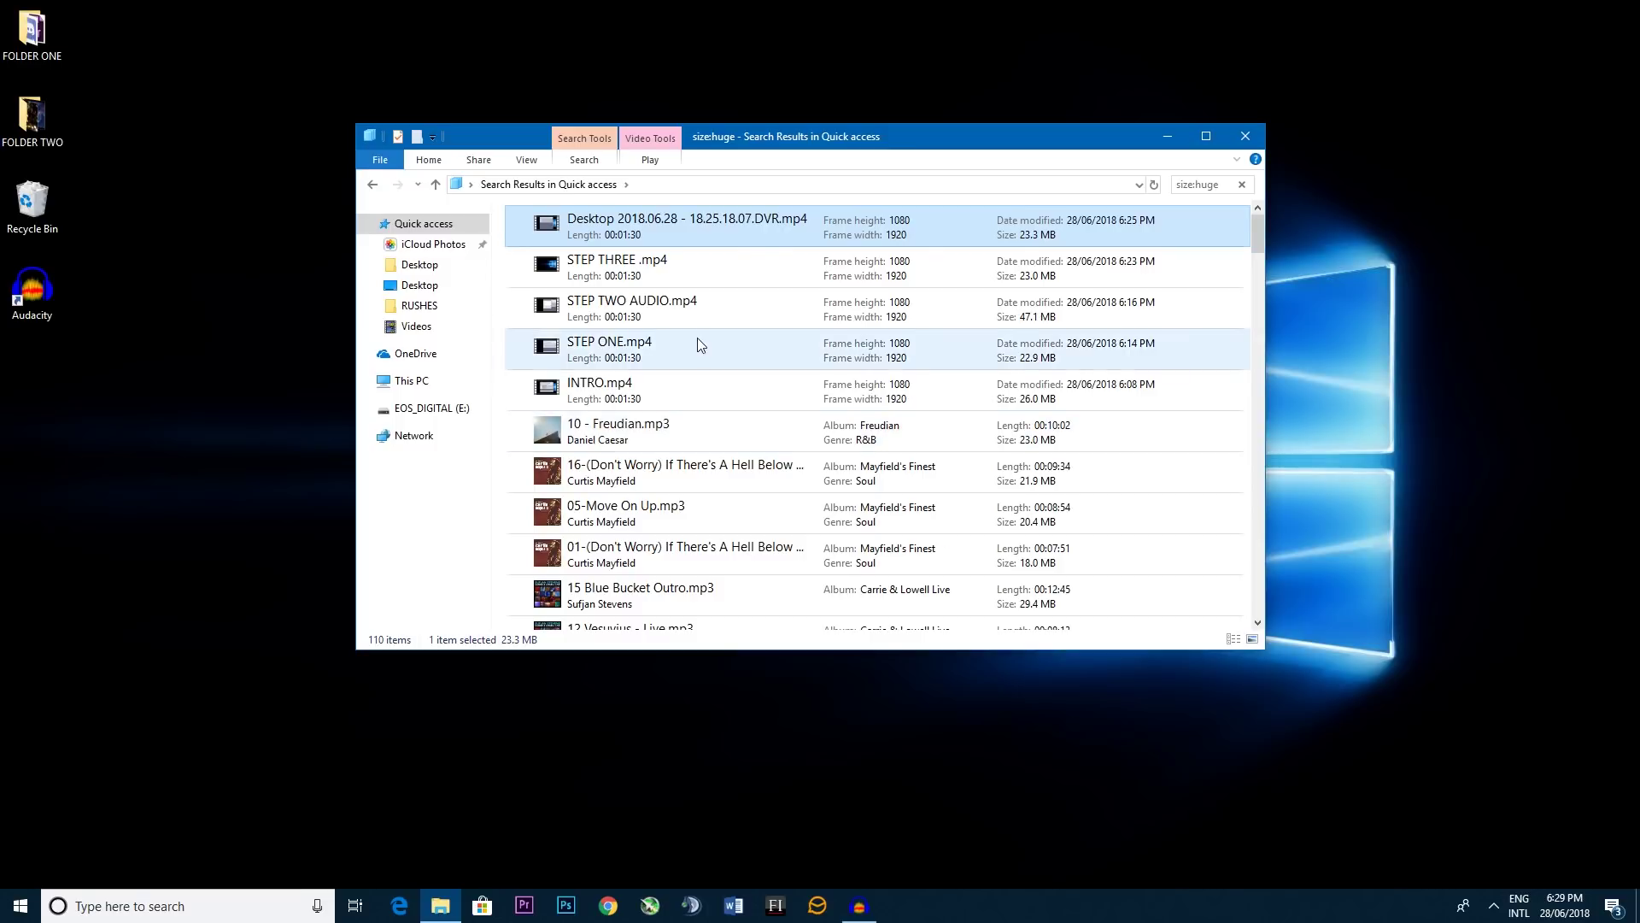
scroll(697, 341, "down", 10)
scroll(734, 376, "up", 10)
Step: Change the search to size:gigantic, check the Liquicity Yearmix and 35-Various results, then close Explorer
left_click(1221, 180)
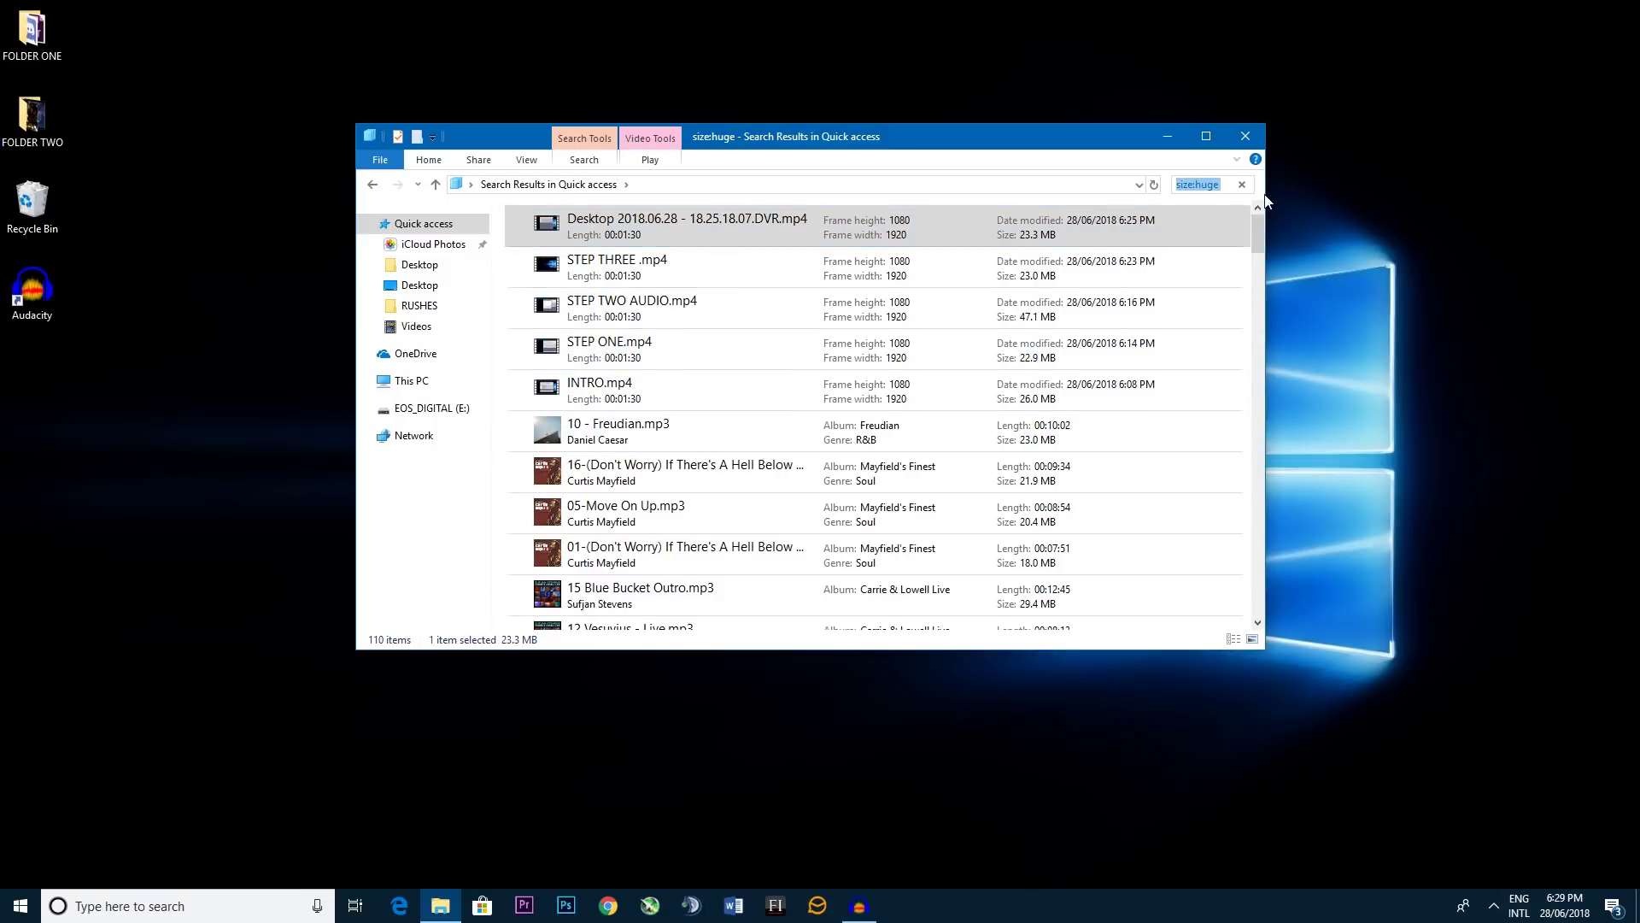
key("End")
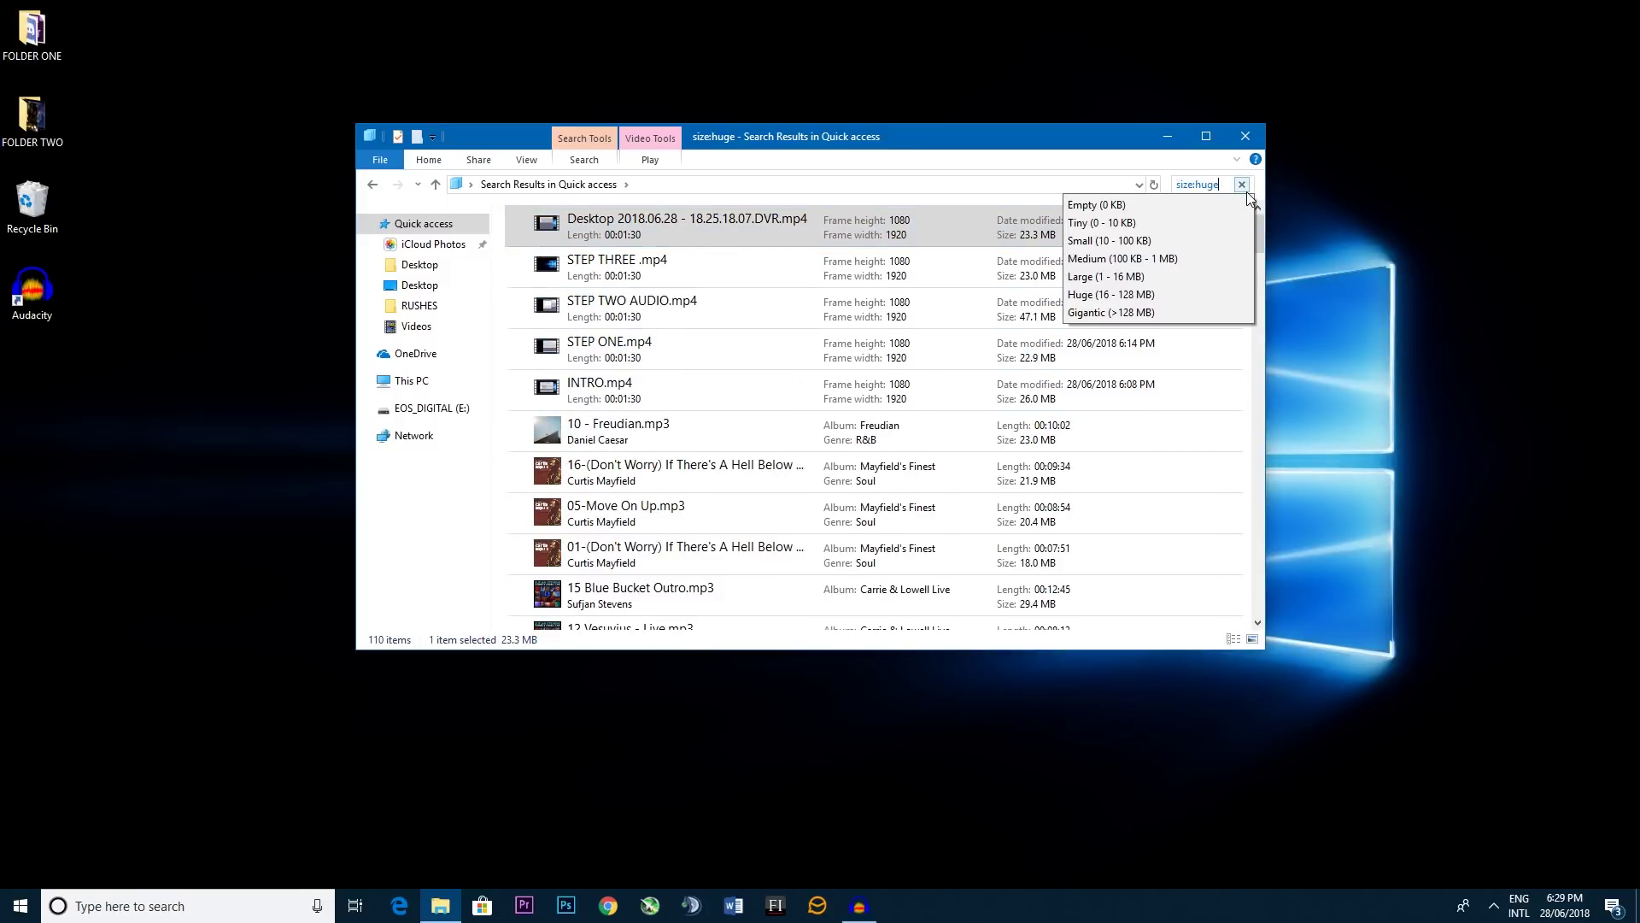
key("BackSpace")
key("BackSpace")
key("BackSpace")
key("BackSpace")
type("gig")
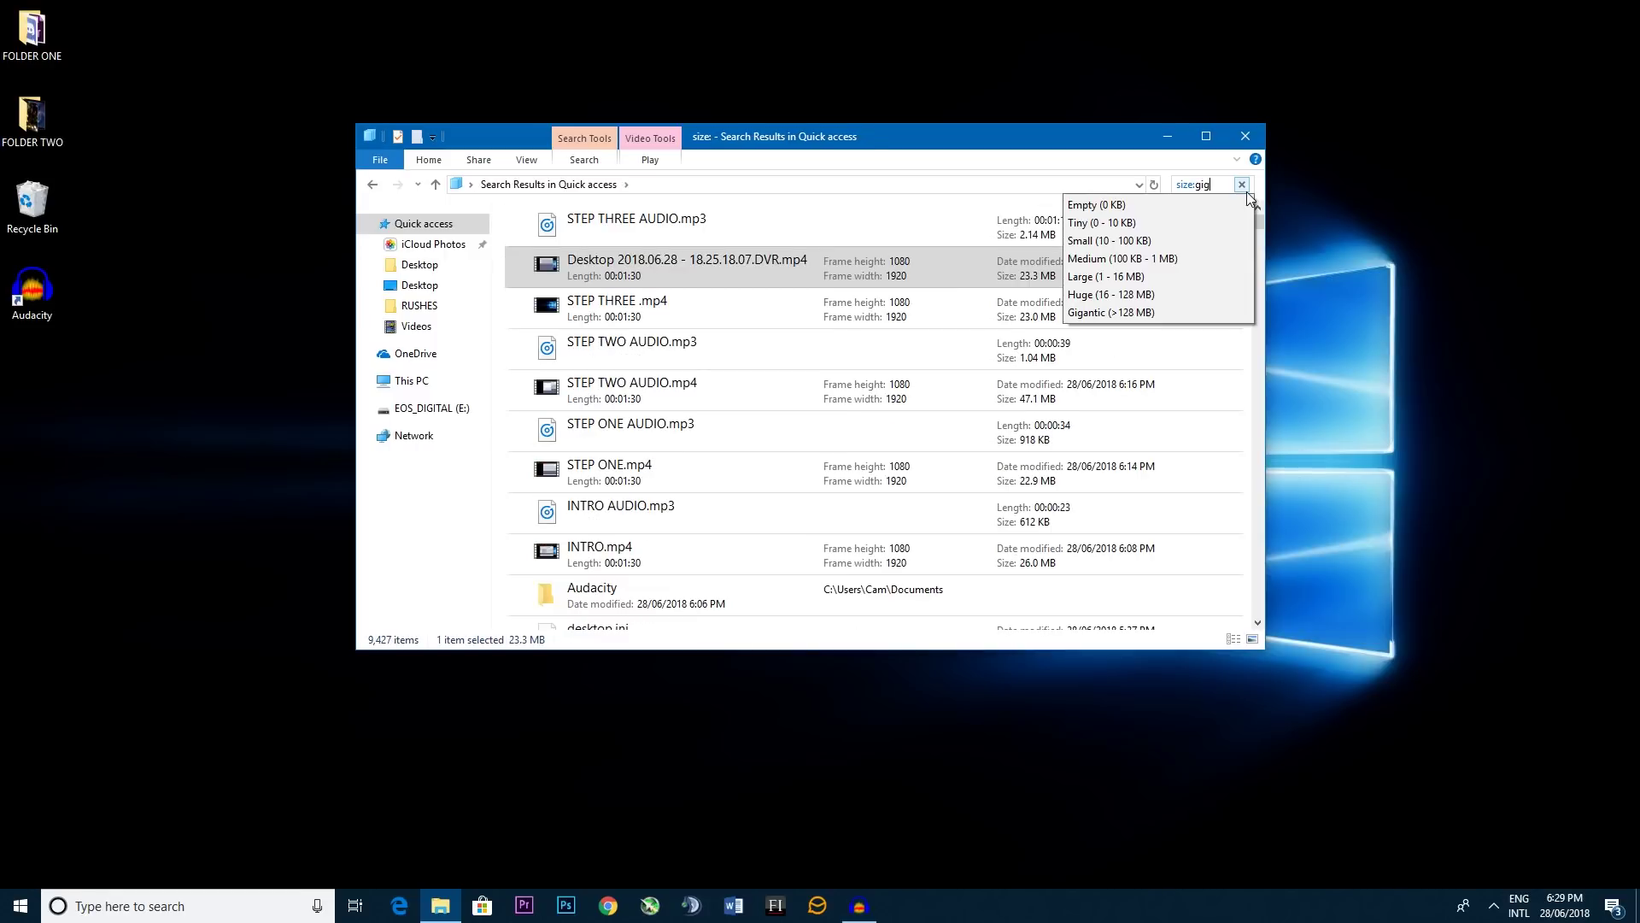
type("antic")
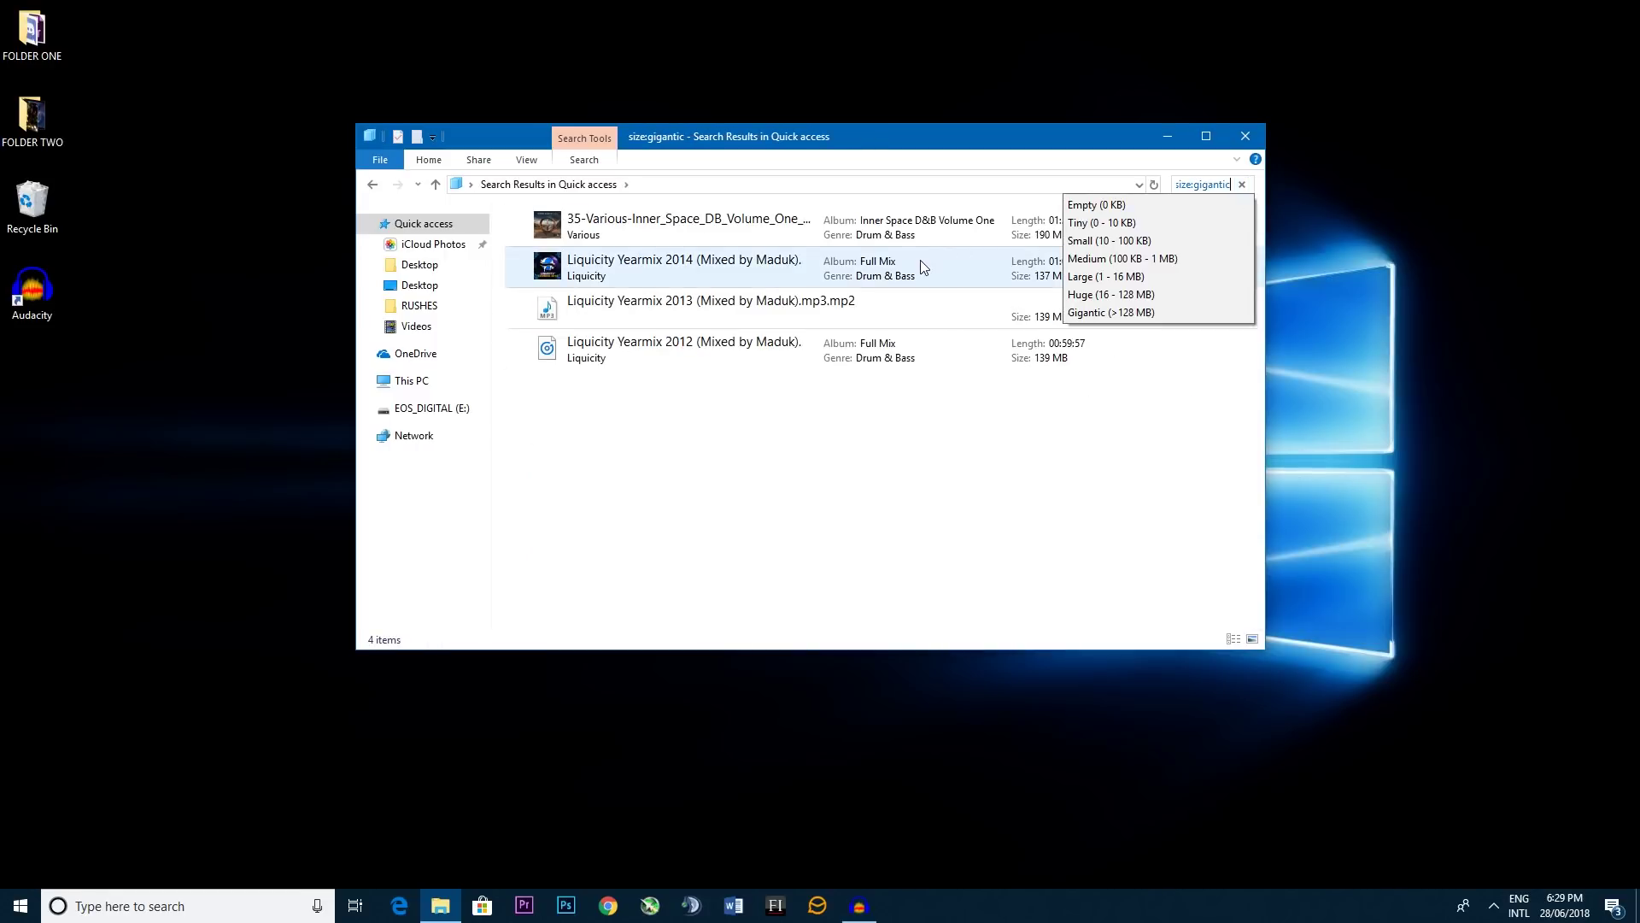
left_click(920, 259)
left_click(934, 232)
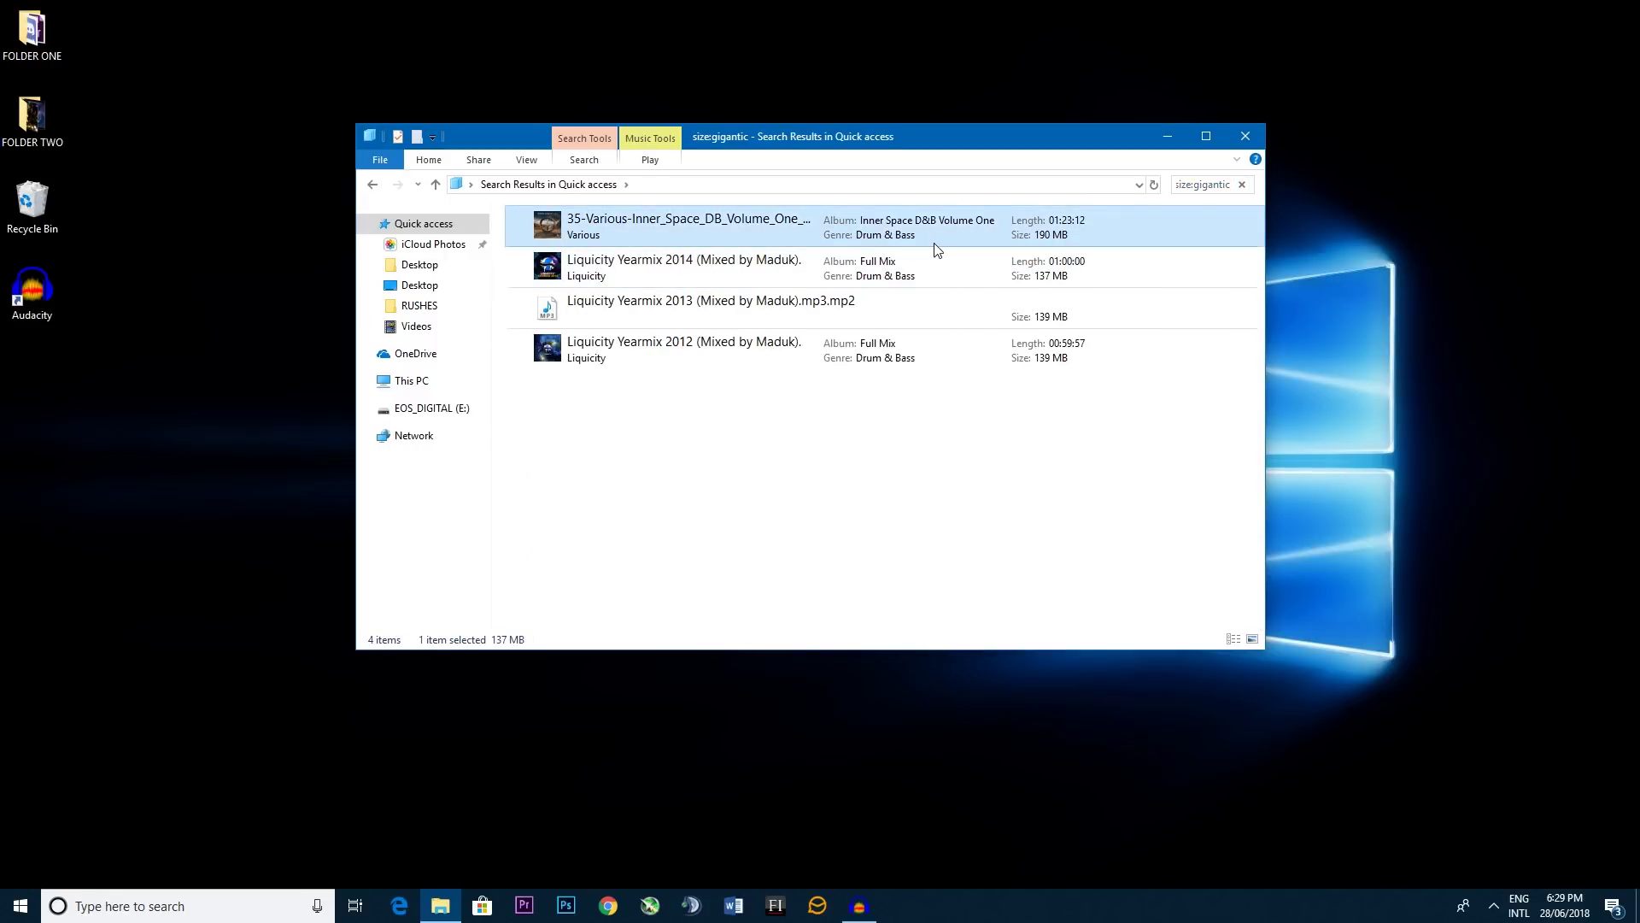
left_click(891, 268)
left_click(886, 309)
left_click(884, 348)
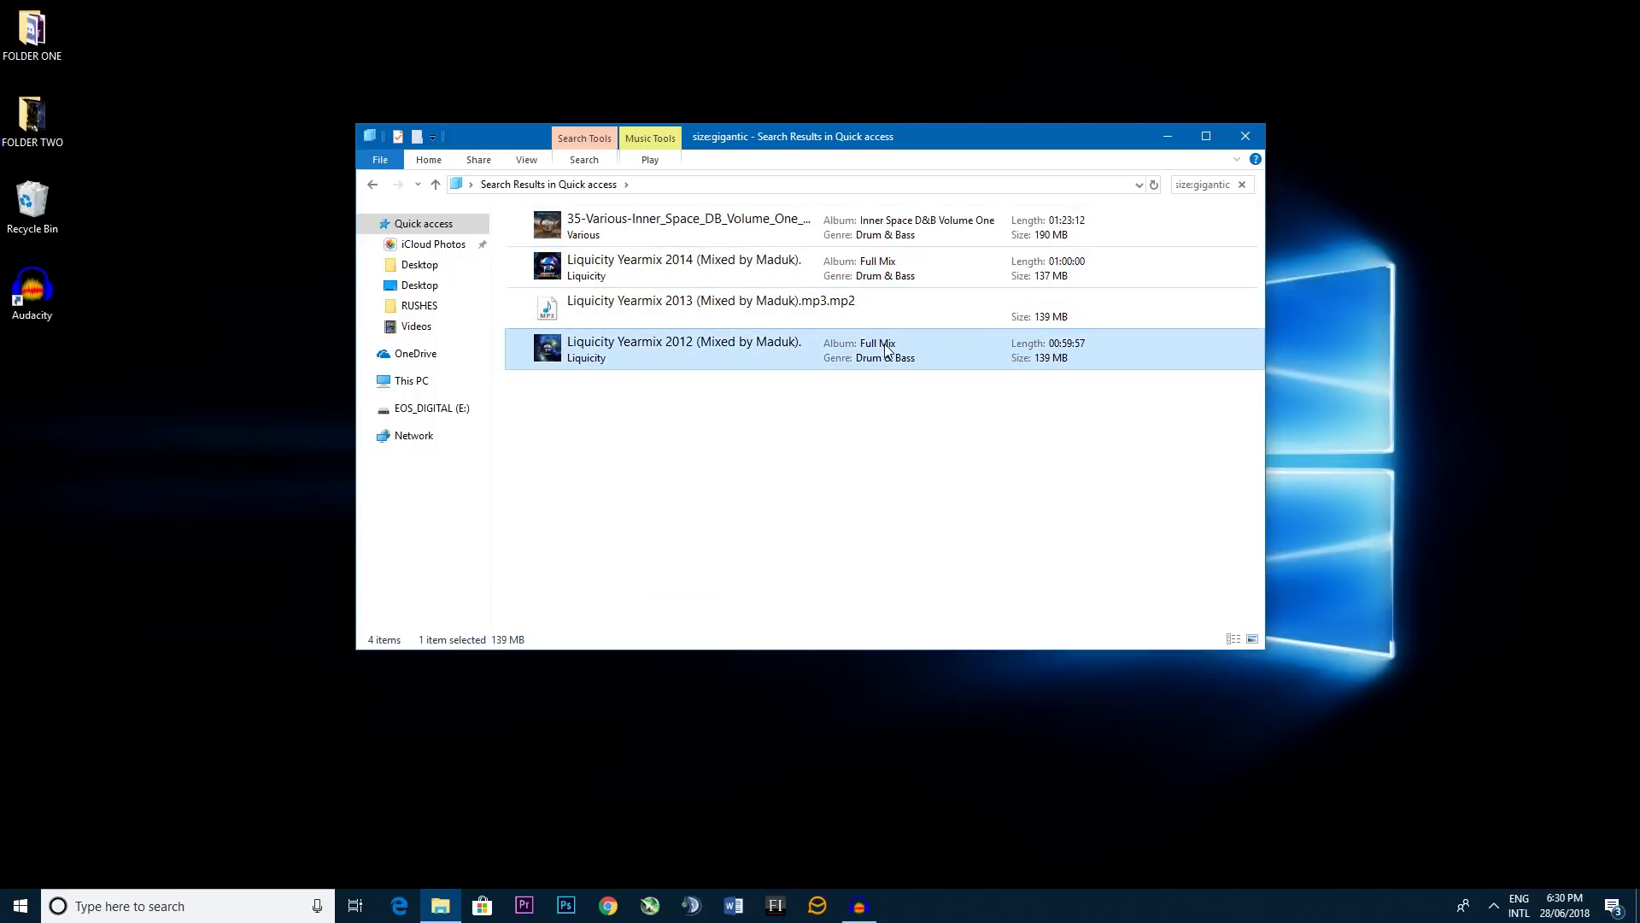
left_click(1255, 142)
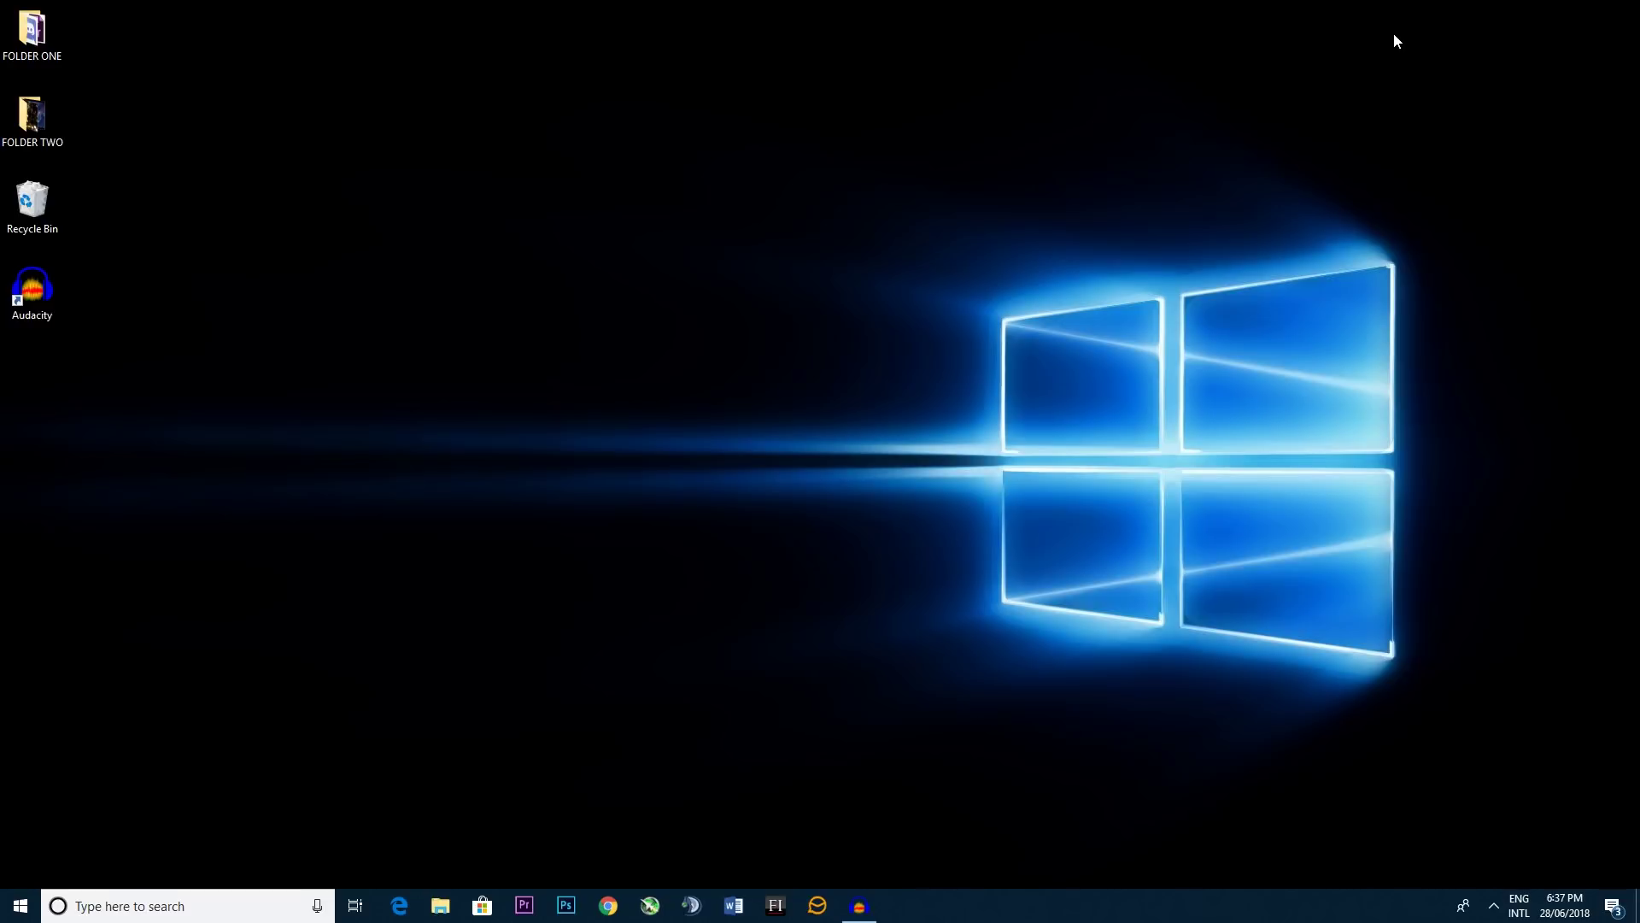
Step: Open the Cortana search panel from the taskbar search box
left_click(203, 906)
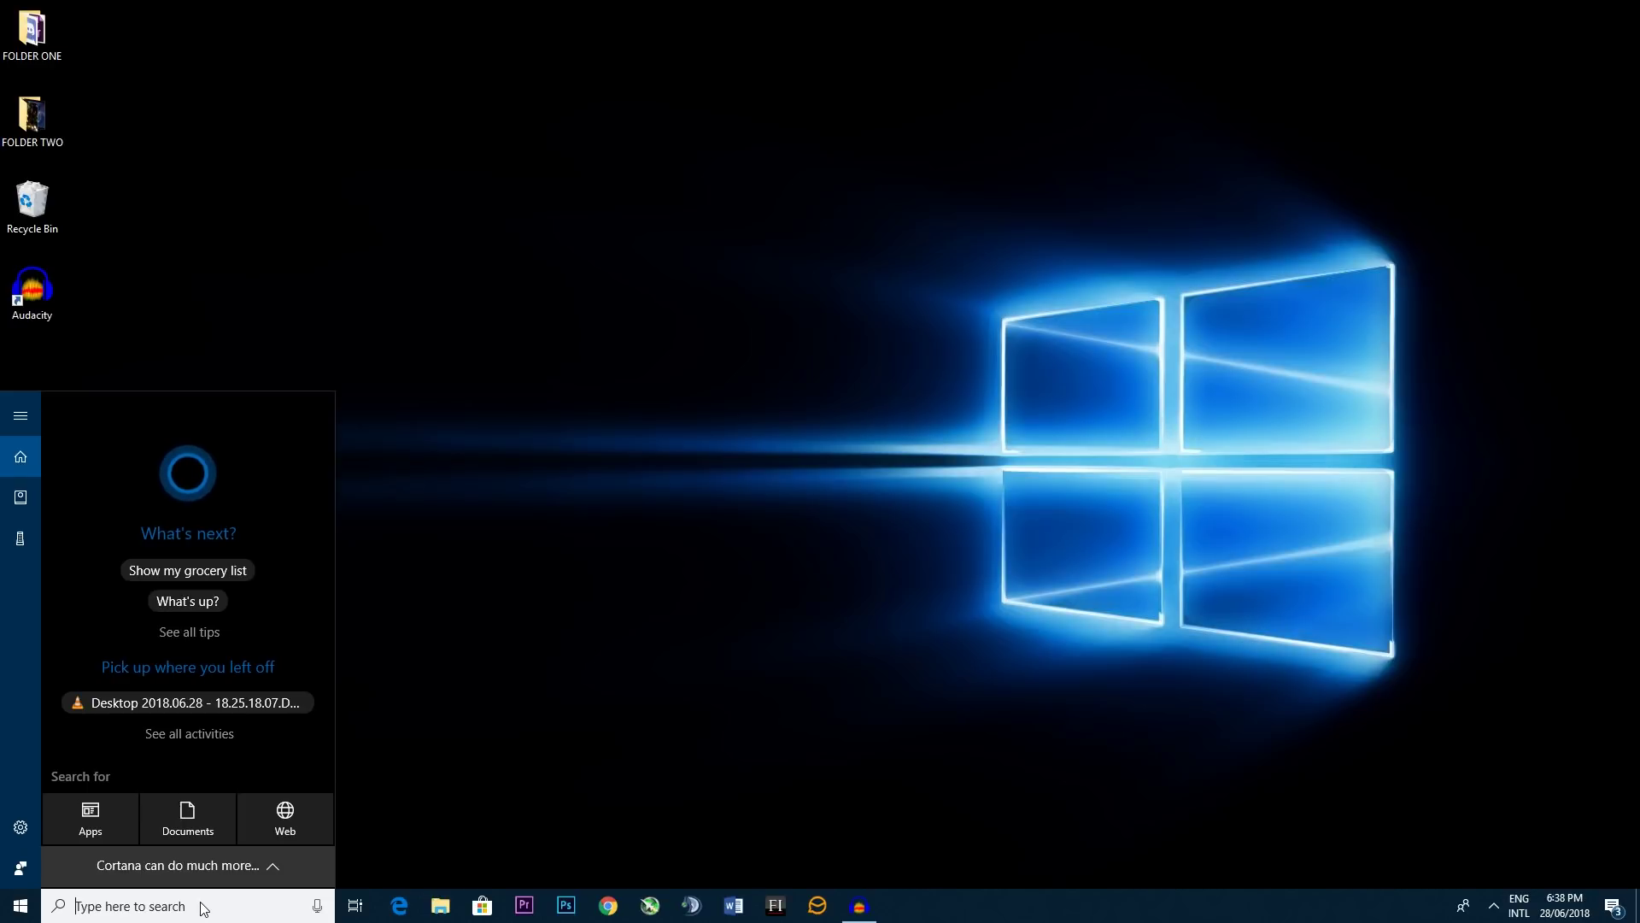
Step: Search for cmd and open the Command Prompt shortcut's Properties from its file location
type("cmd")
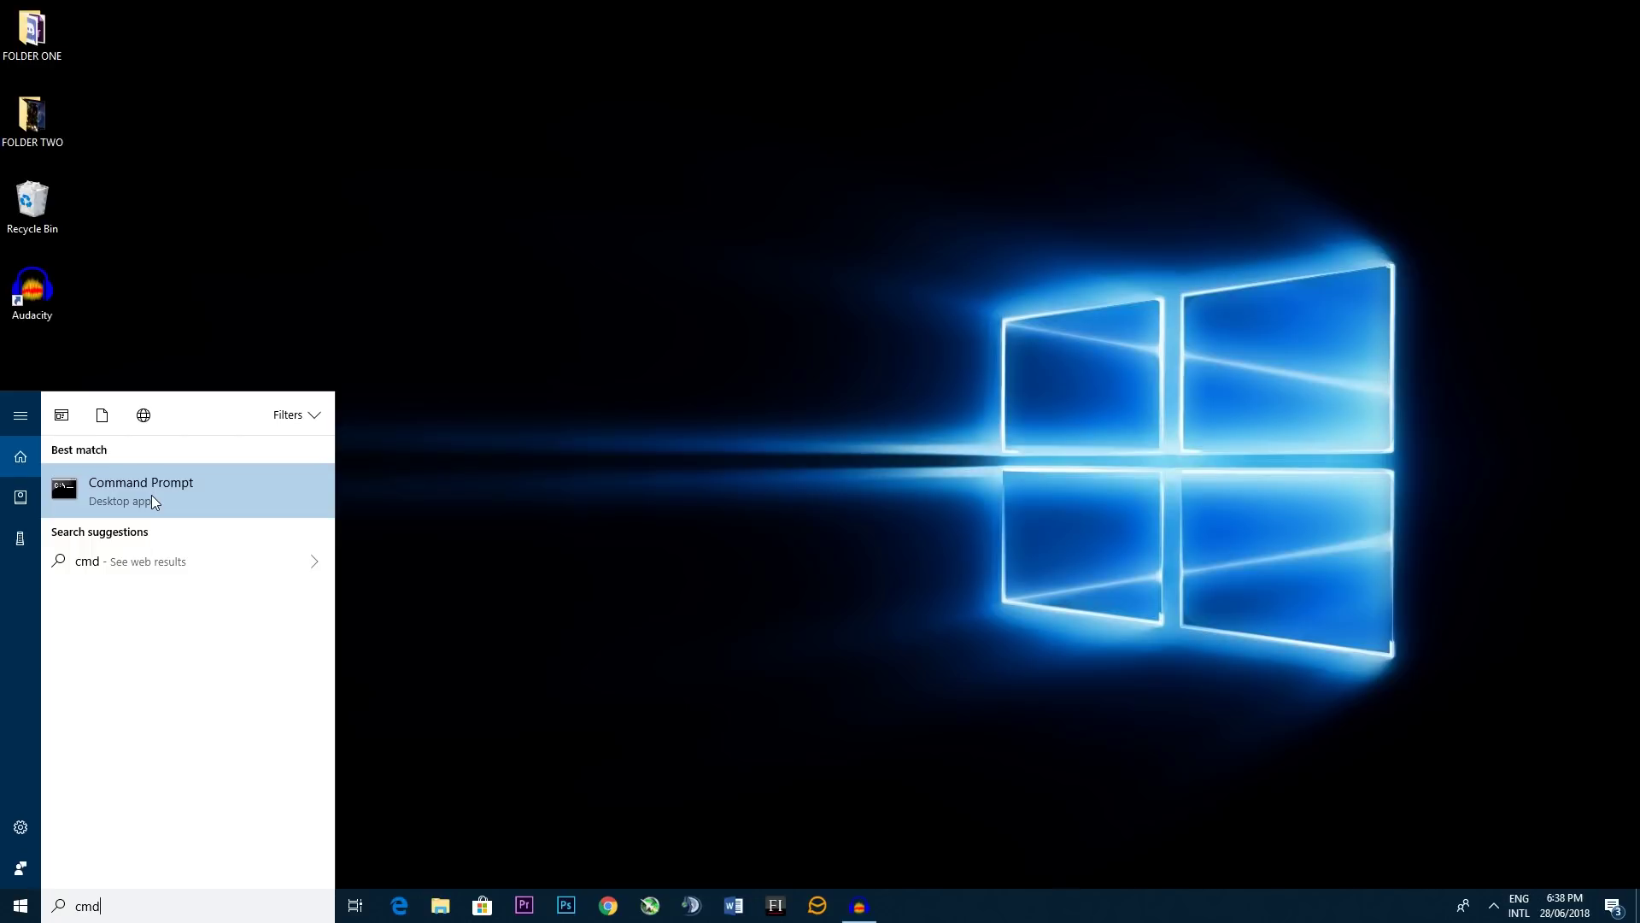
right_click(152, 497)
left_click(202, 542)
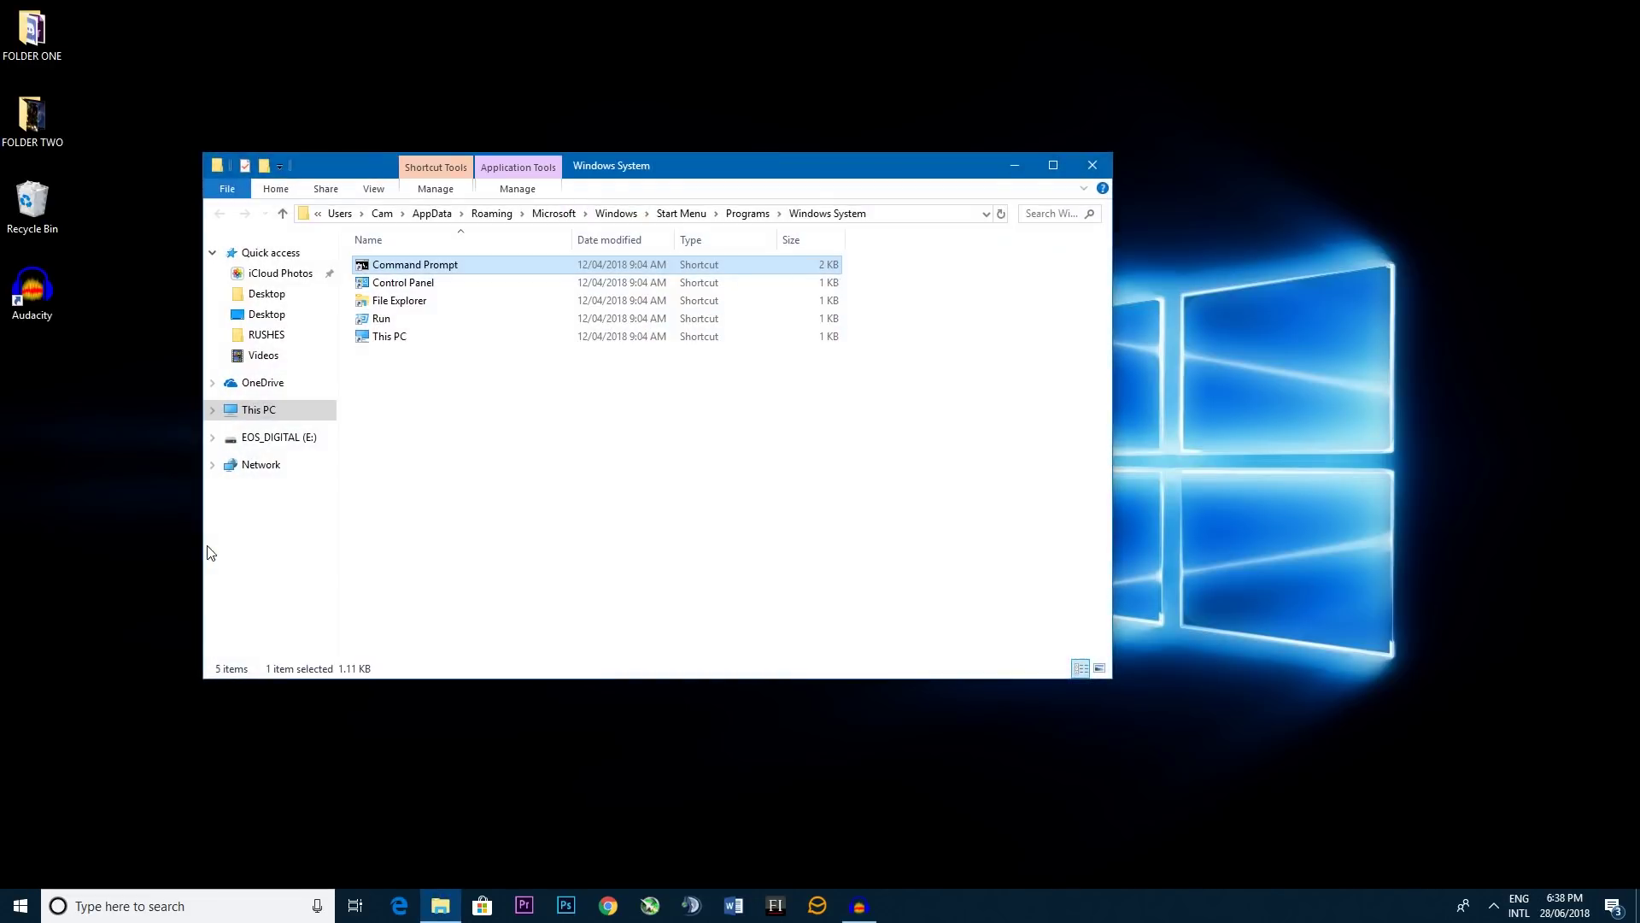
right_click(454, 272)
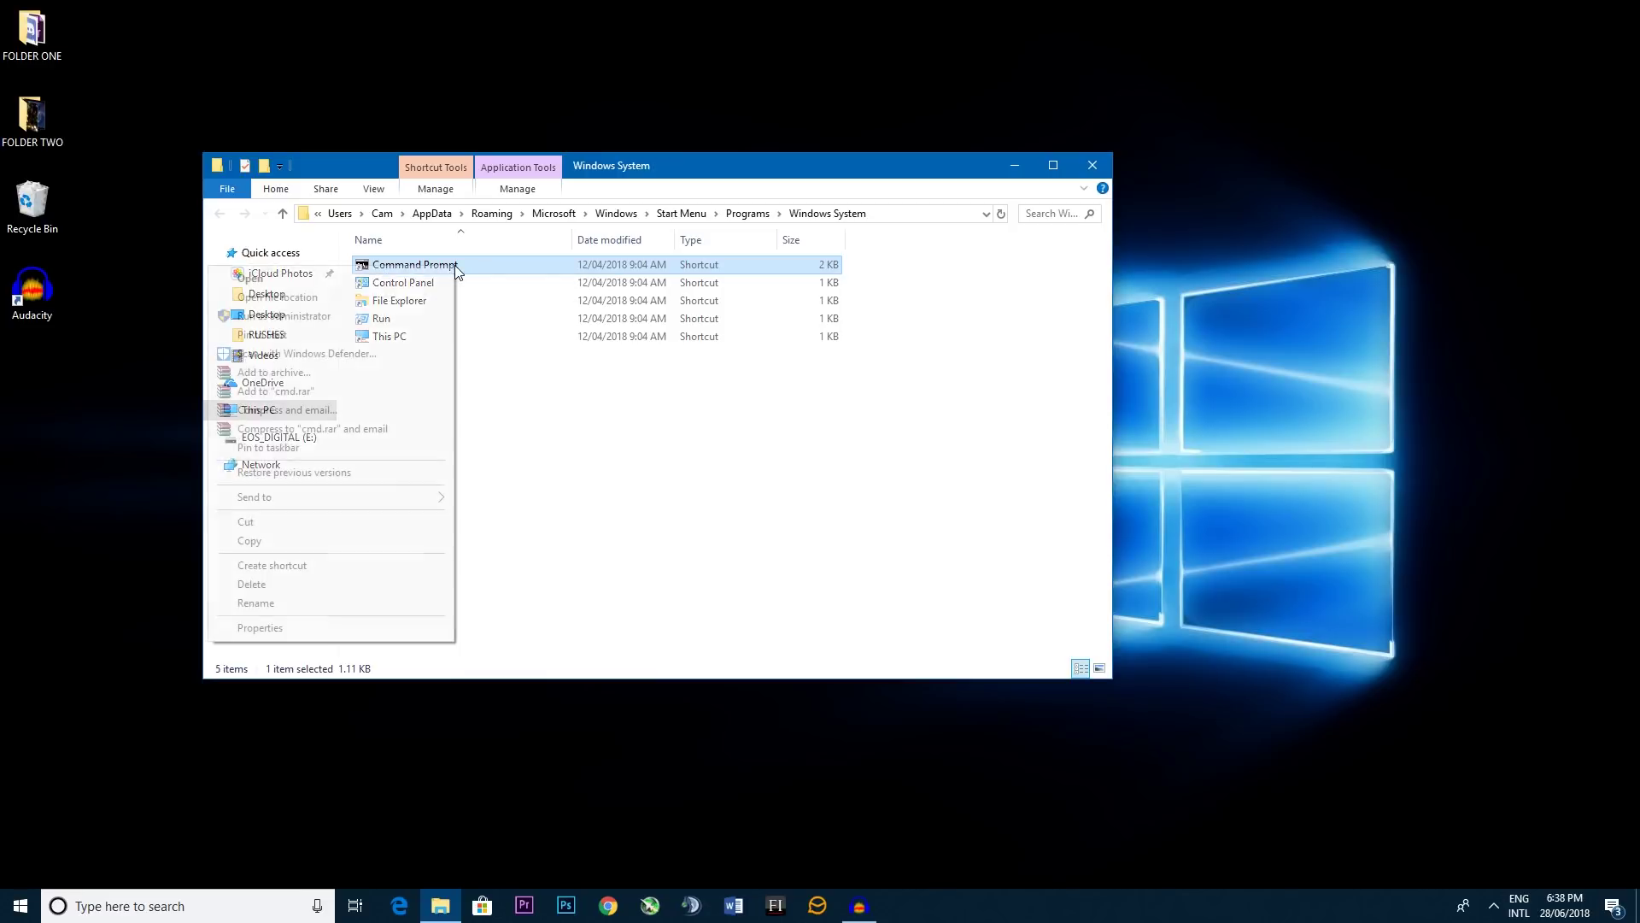
left_click(309, 627)
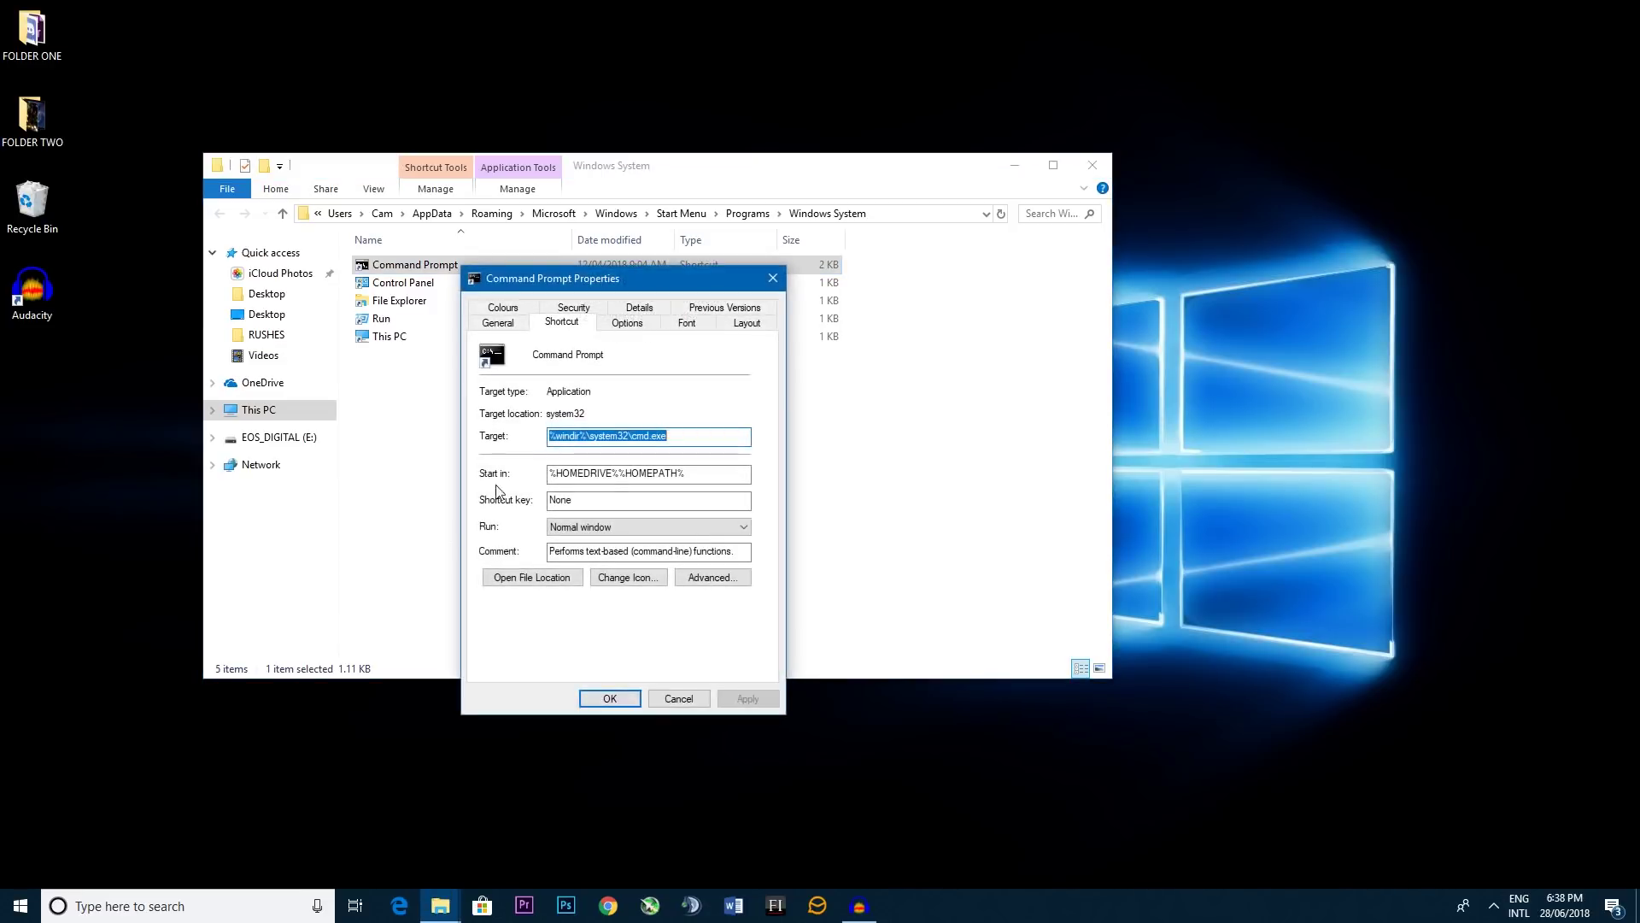
Step: Review the Layout, Font, Options and Shortcut tabs of the Command Prompt properties
left_click(742, 329)
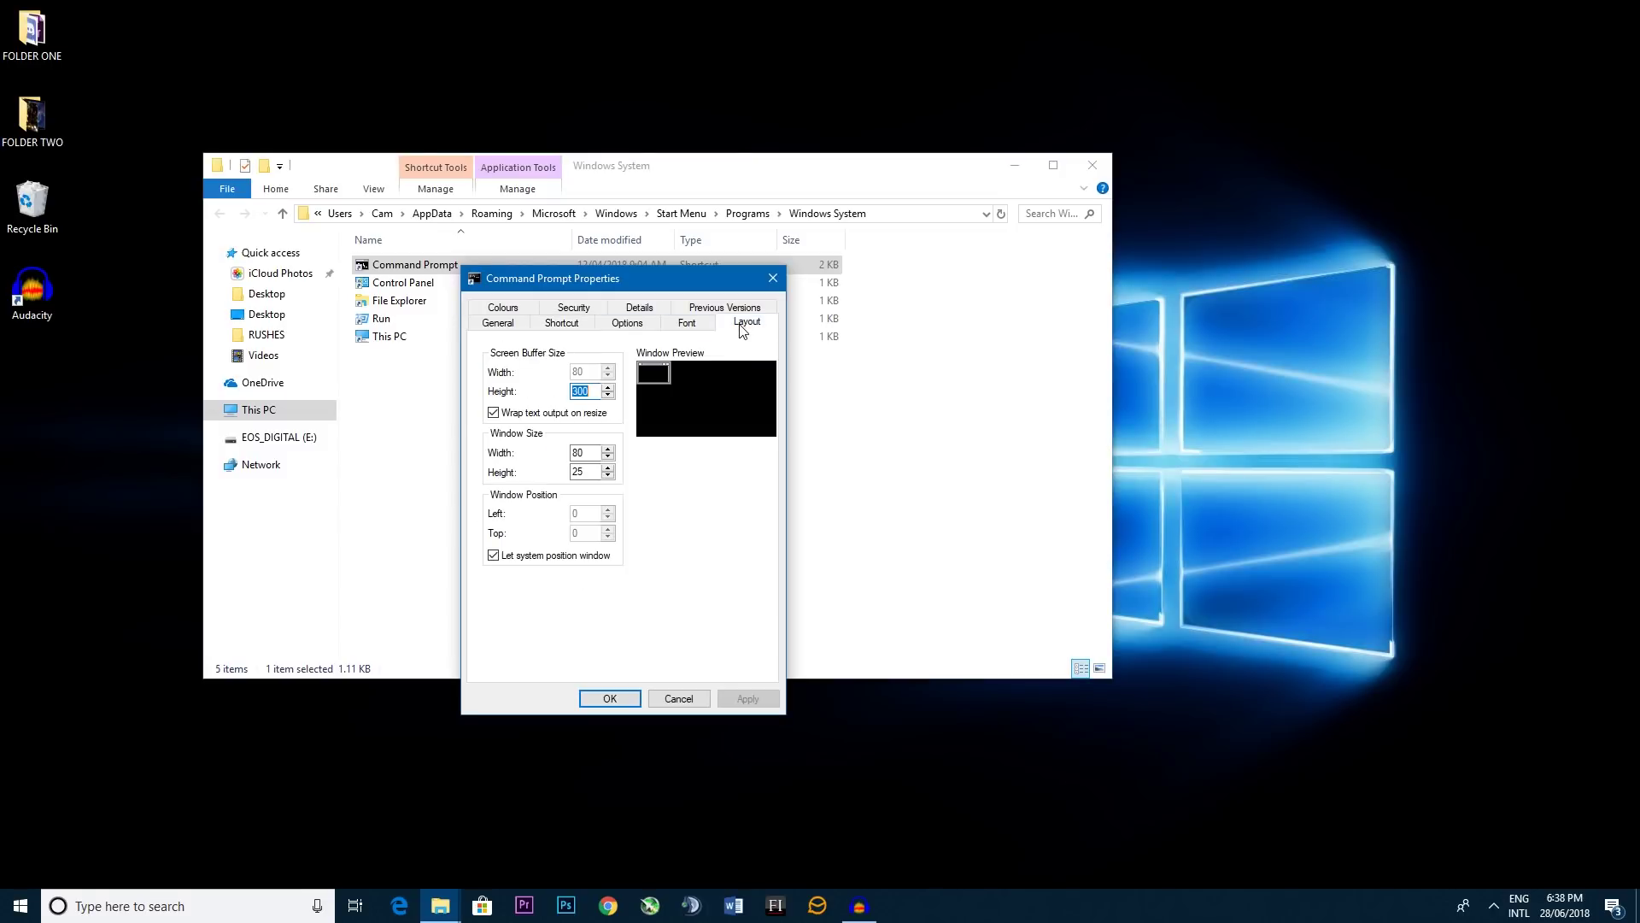
left_click(690, 326)
left_click(631, 330)
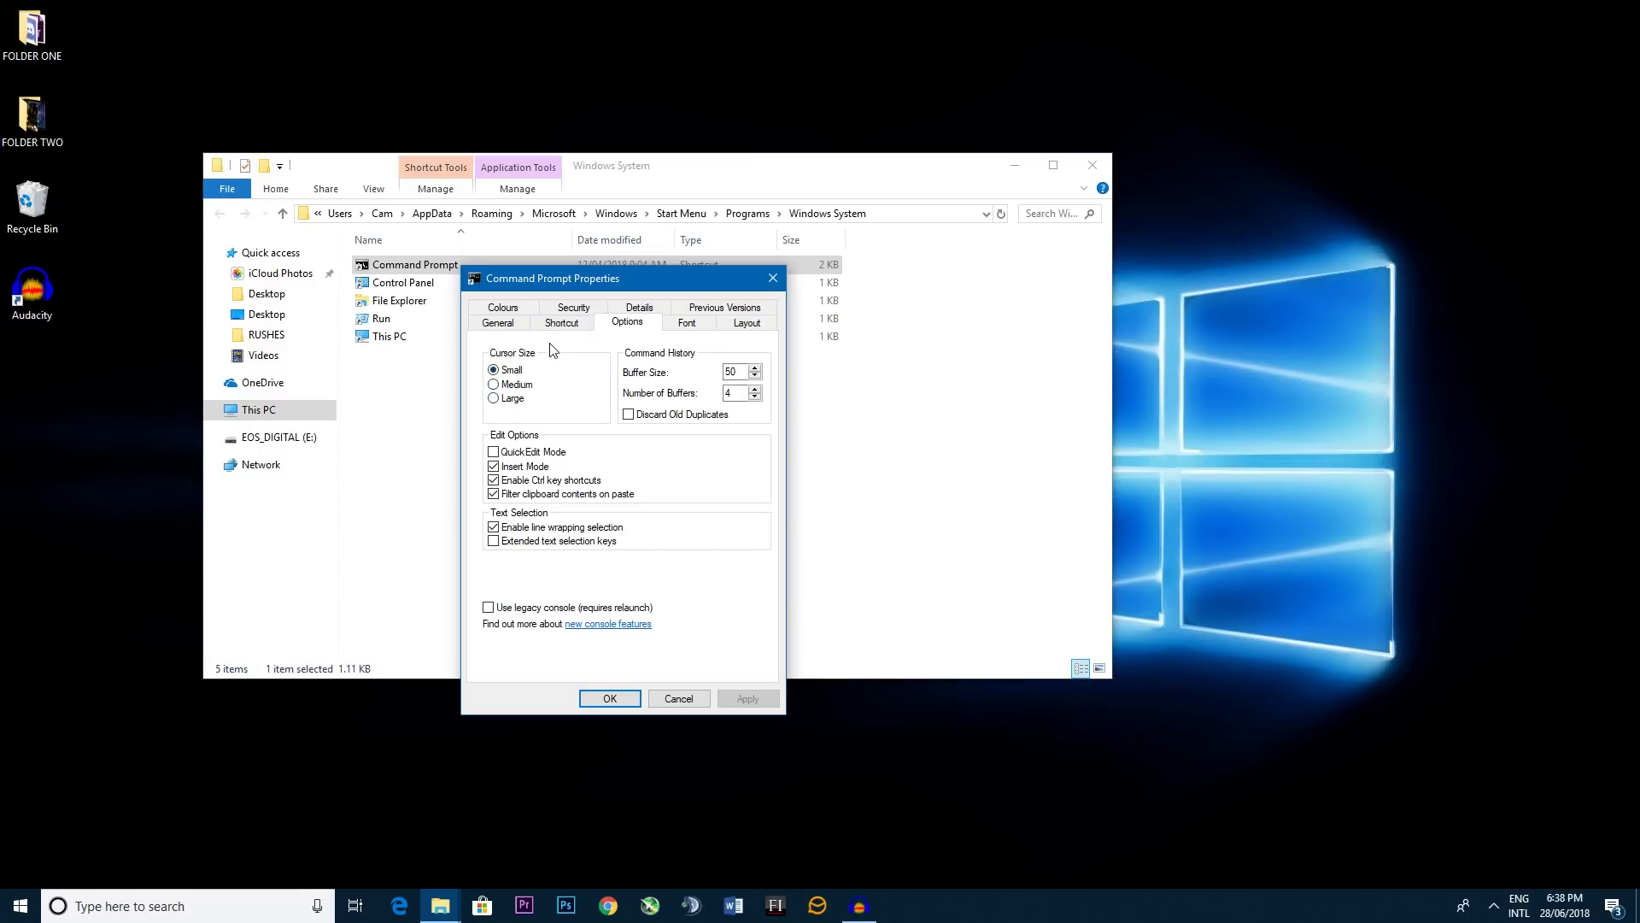
left_click(561, 325)
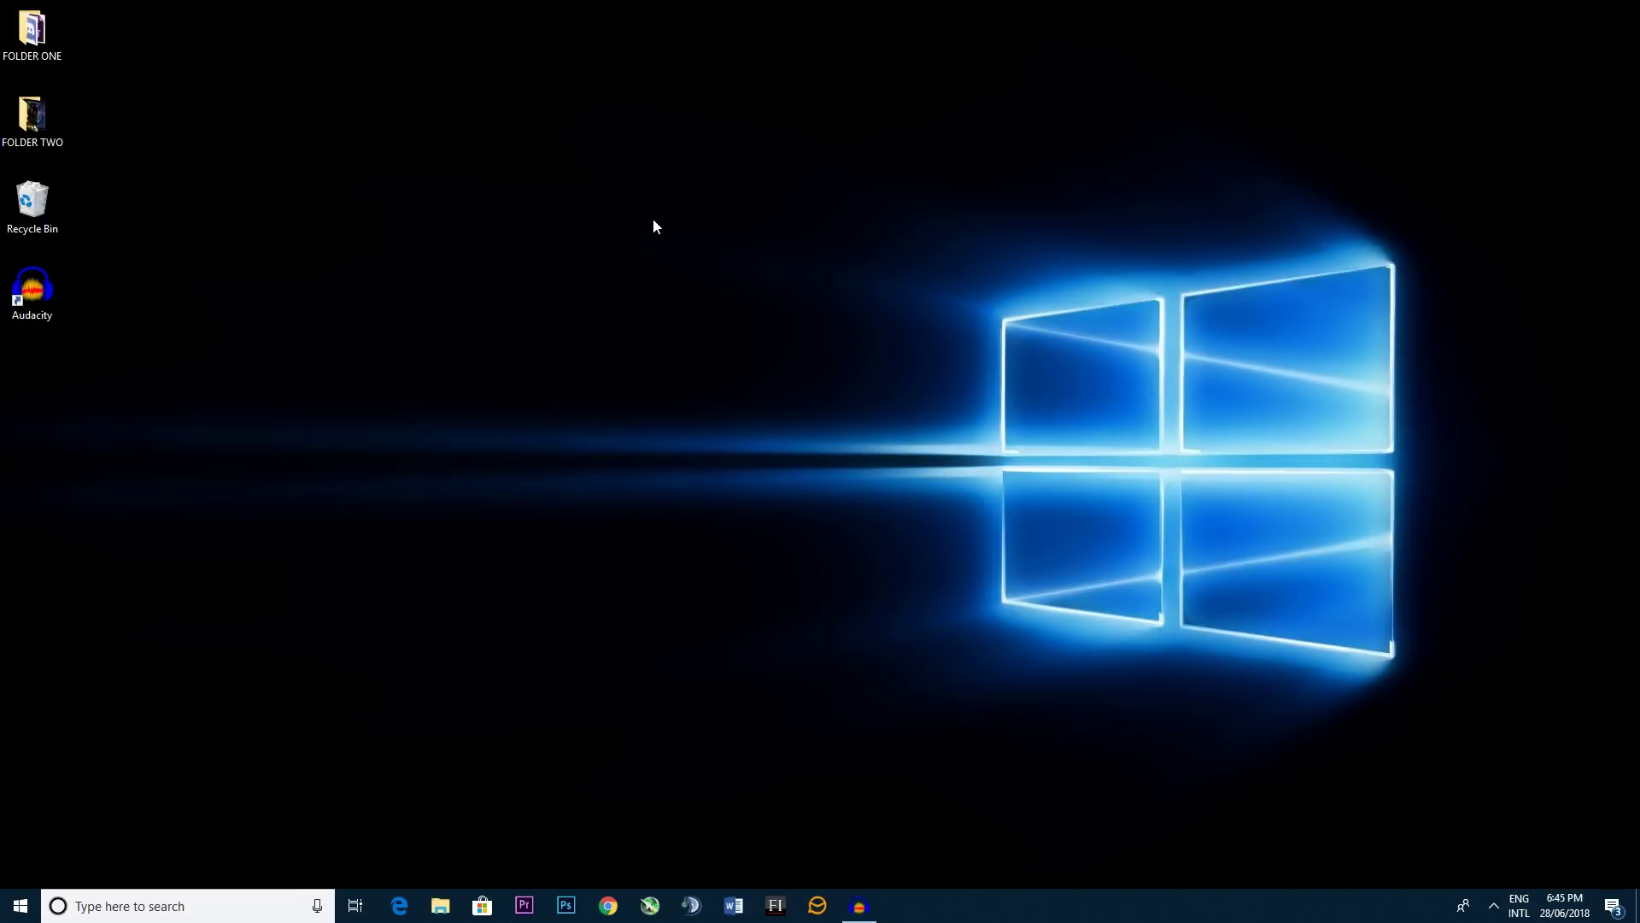
Step: Create a new desktop folder named GodMode.{ED7BA470-8E54-465E-825C-99712043E01C}
right_click(473, 194)
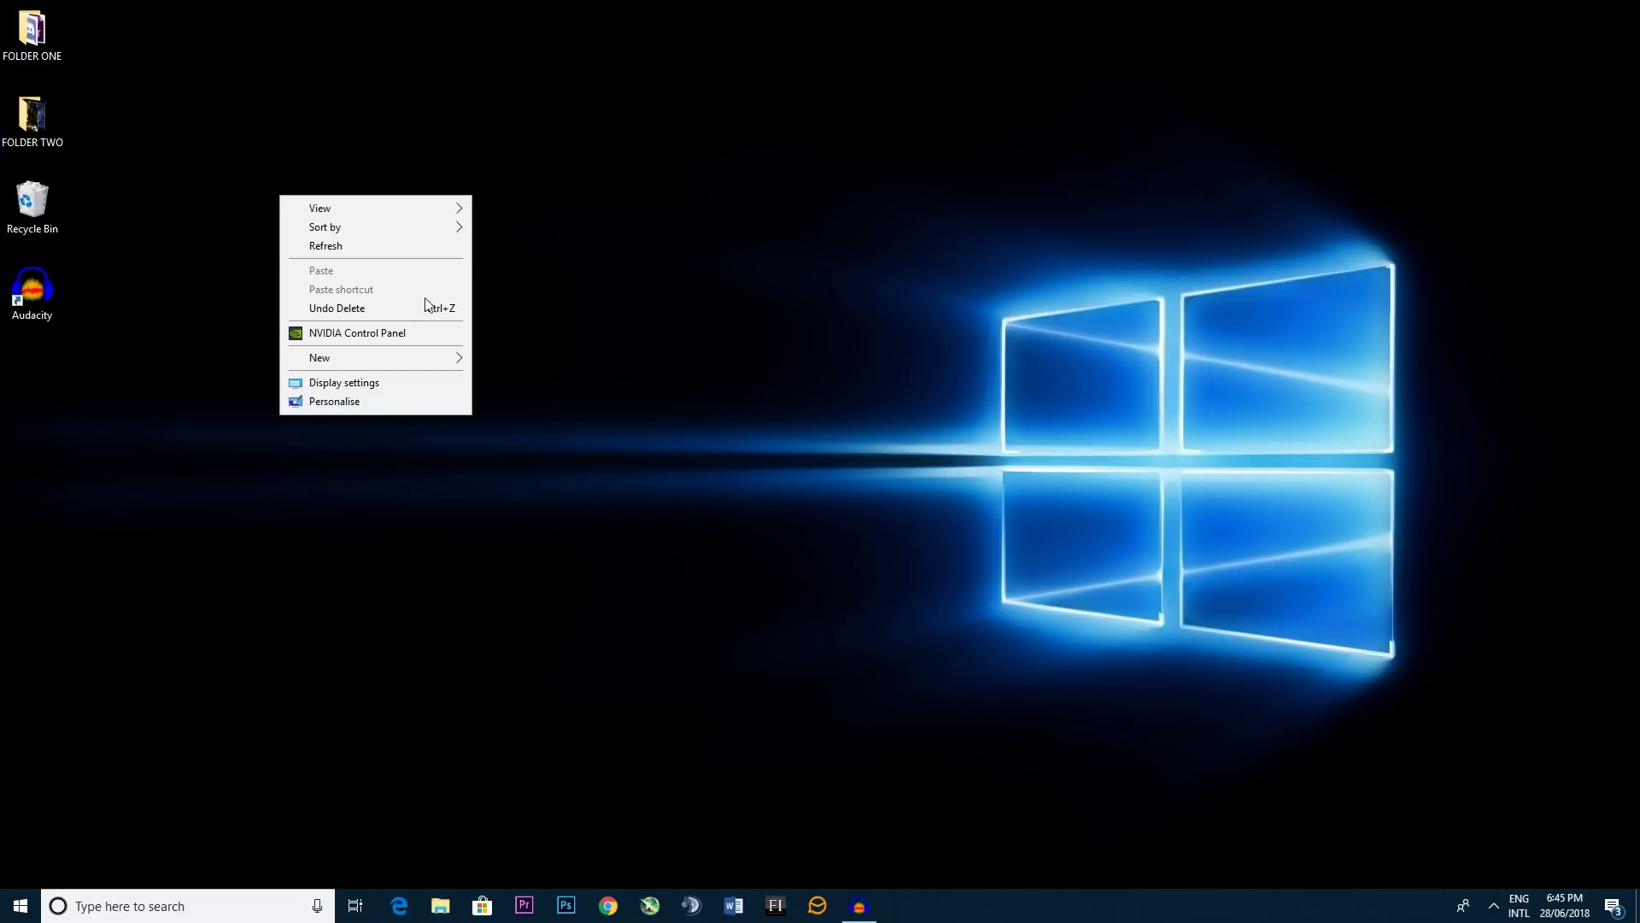
mouse_move(432, 360)
left_click(522, 357)
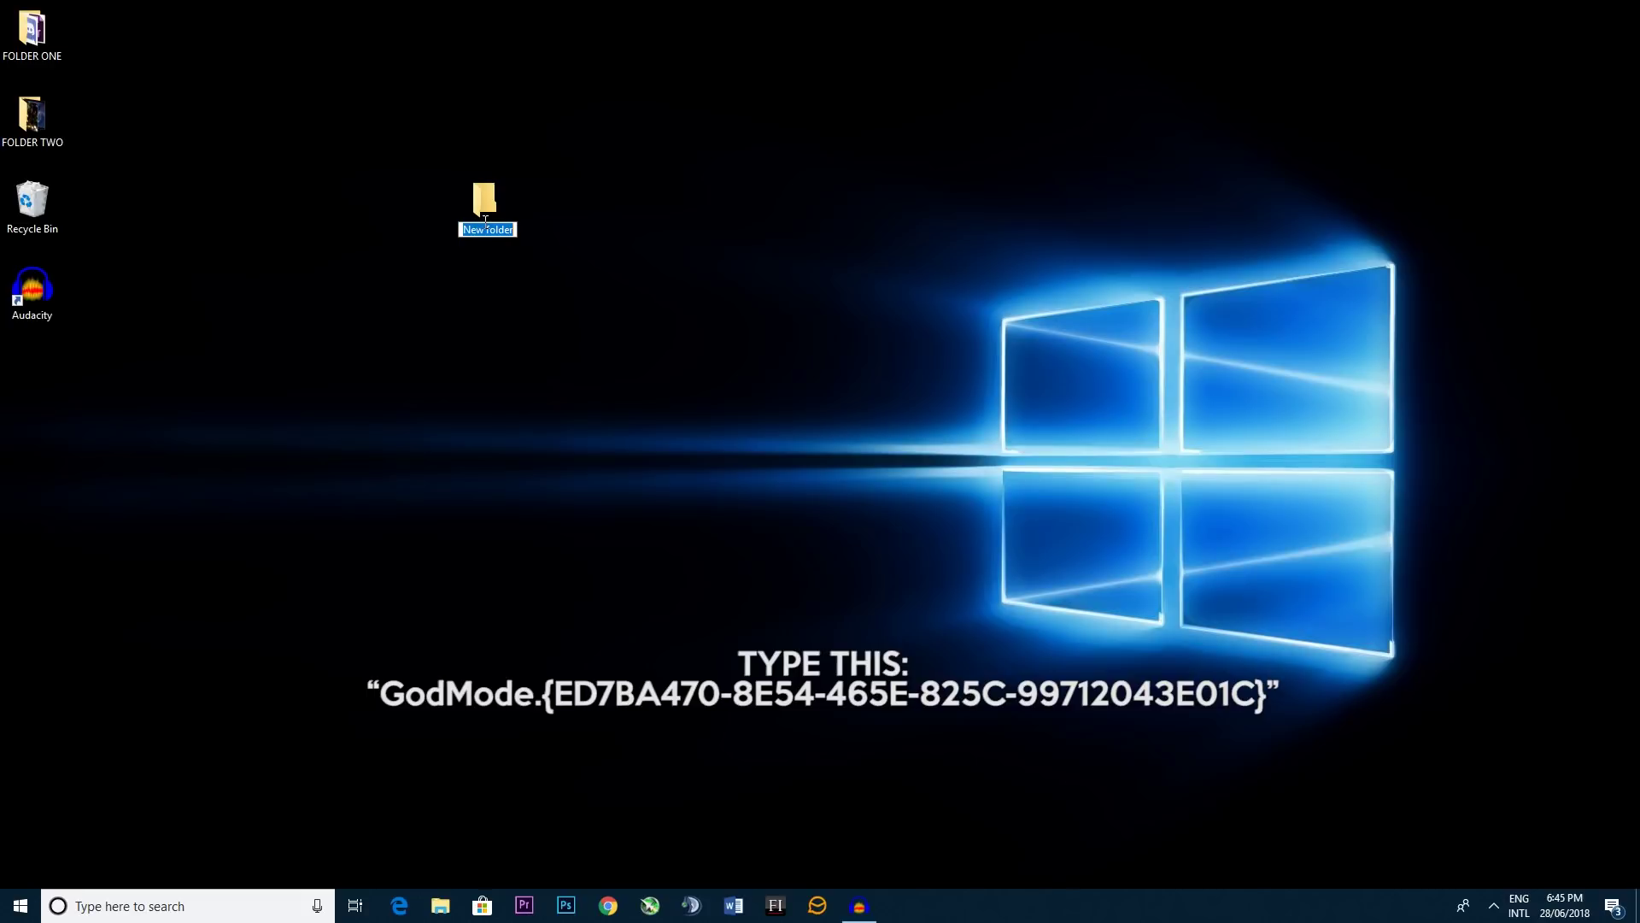
type("GodMode.{ED7BA470-8E54-465E-825C-99712043E01C}")
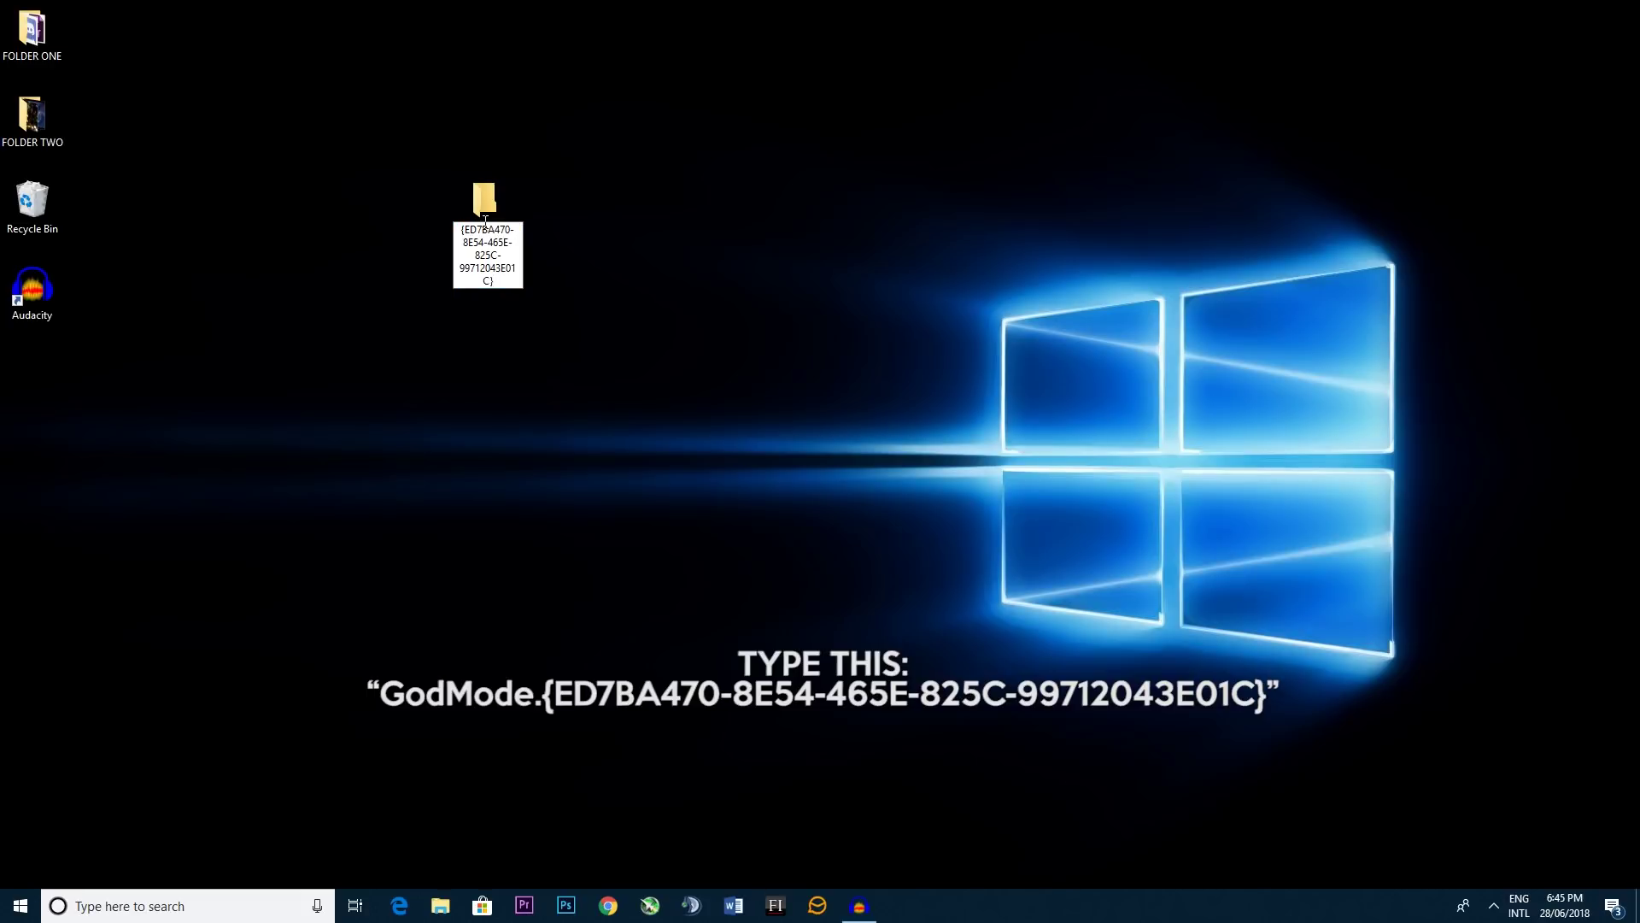
key("Return")
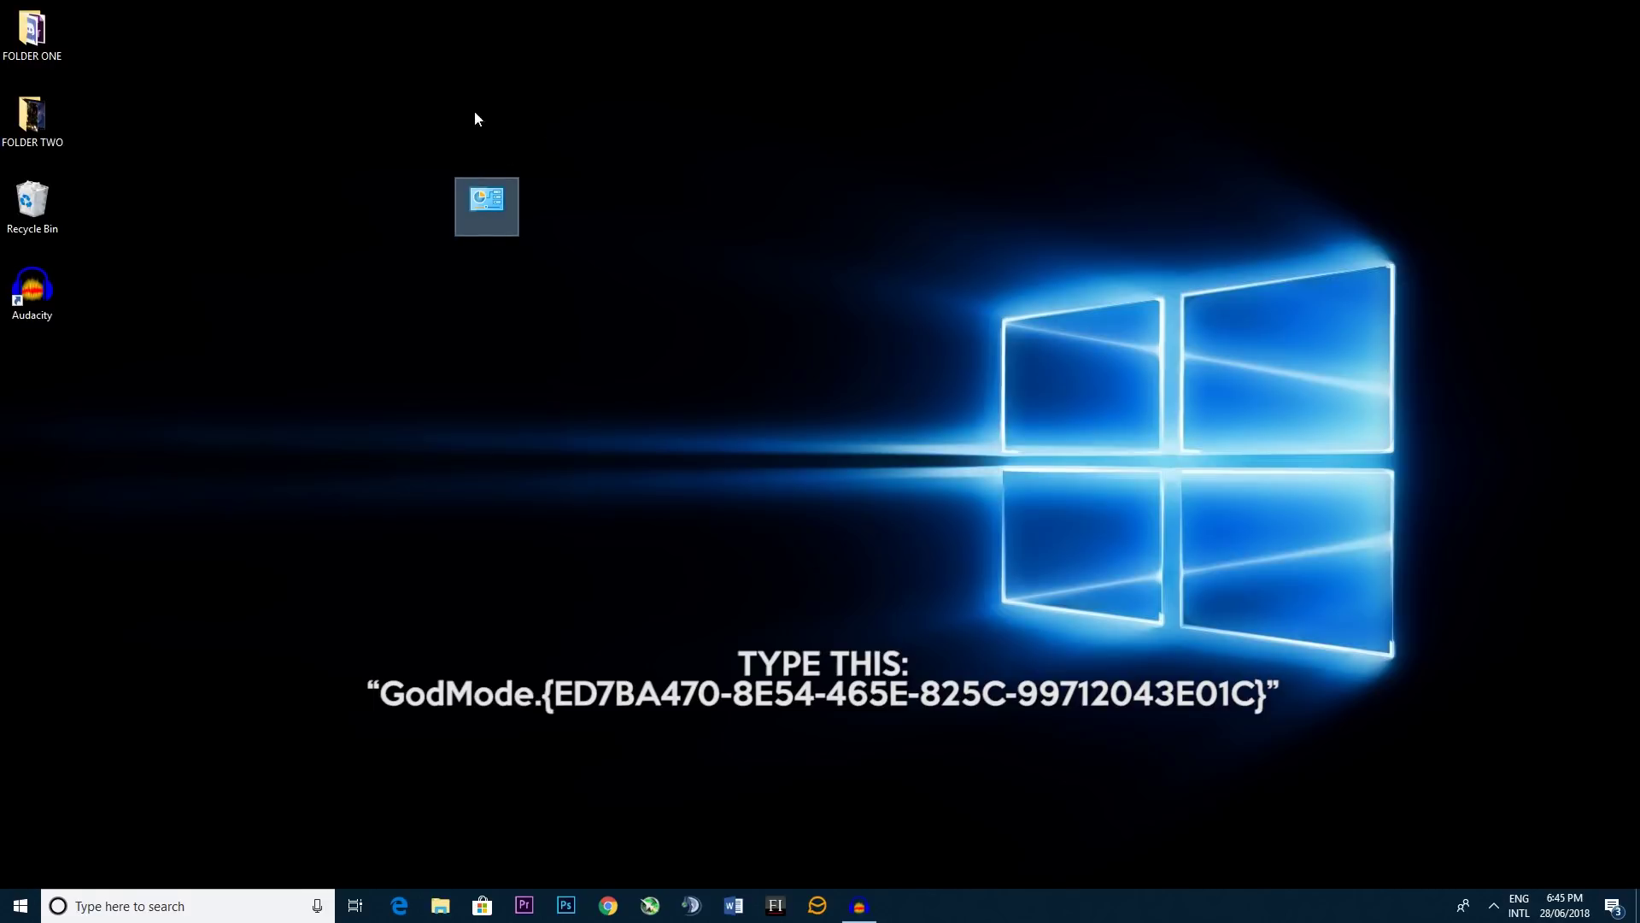
Step: Open the GodMode folder, move its window right, and scroll through its 206 settings tasks
double_click(485, 201)
left_click_drag(638, 136, 1066, 168)
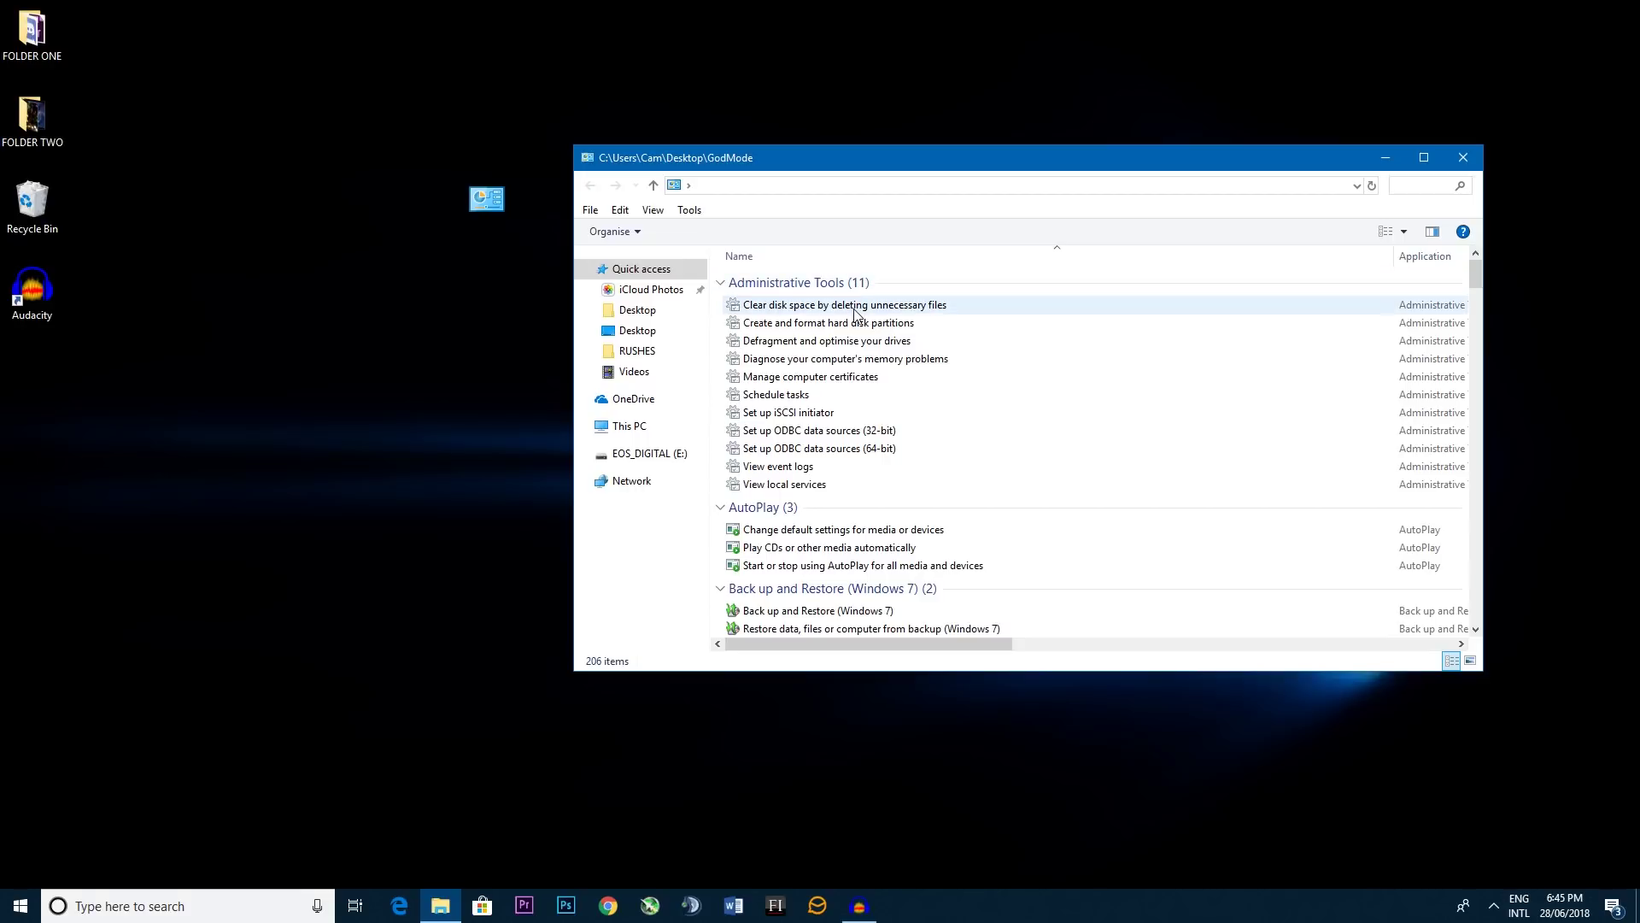
left_click_drag(1474, 272, 1469, 619)
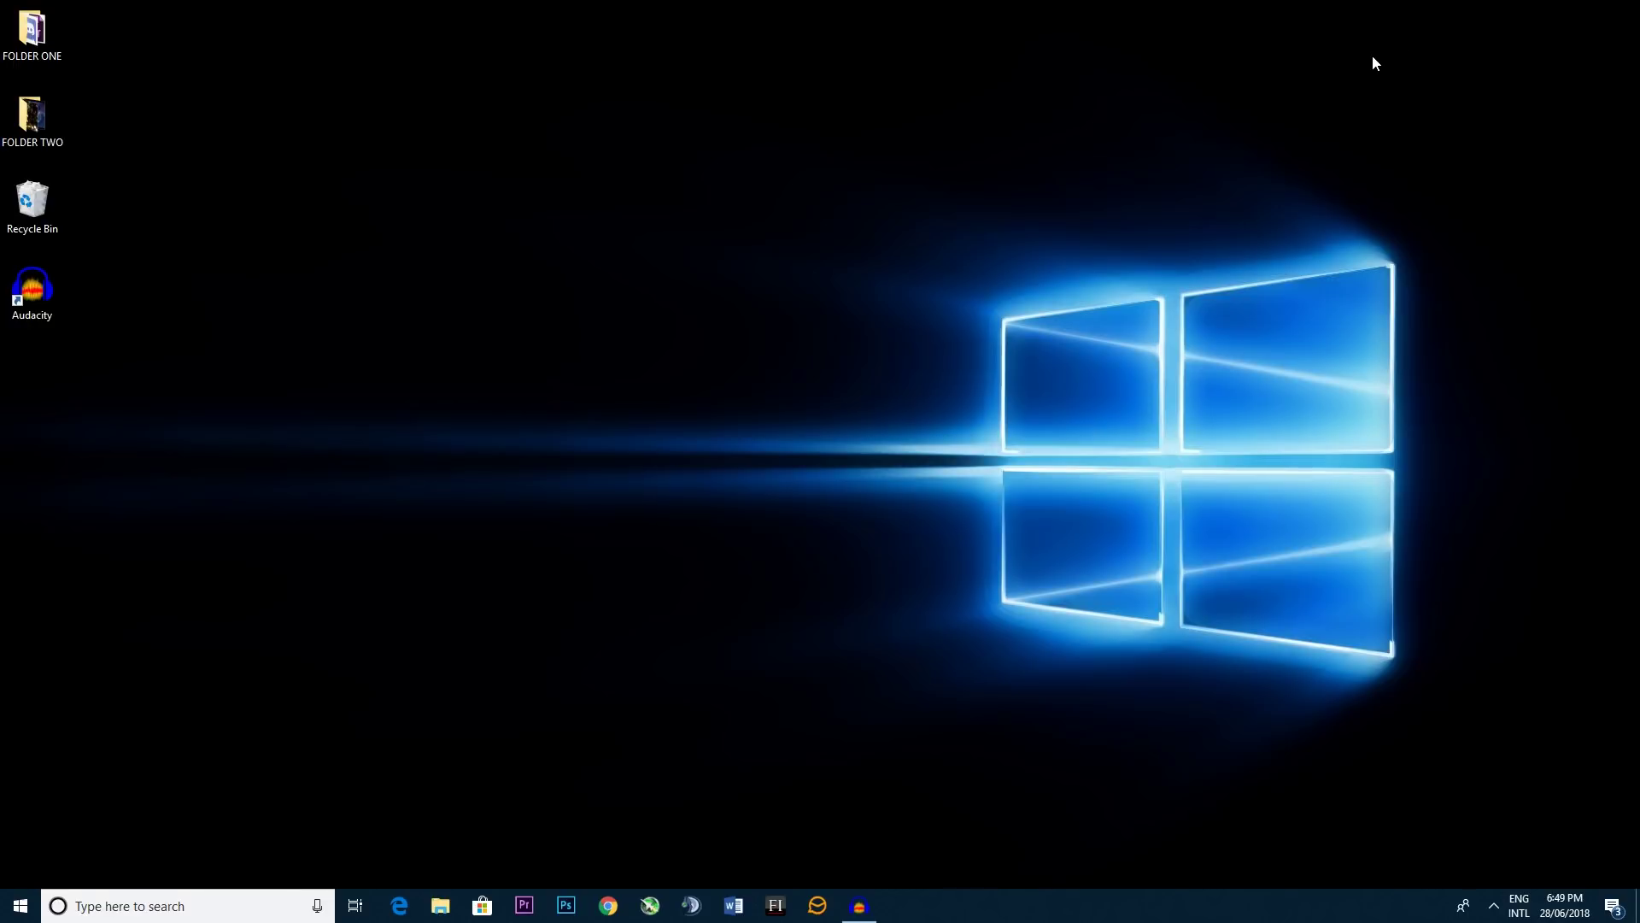
left_click(20, 906)
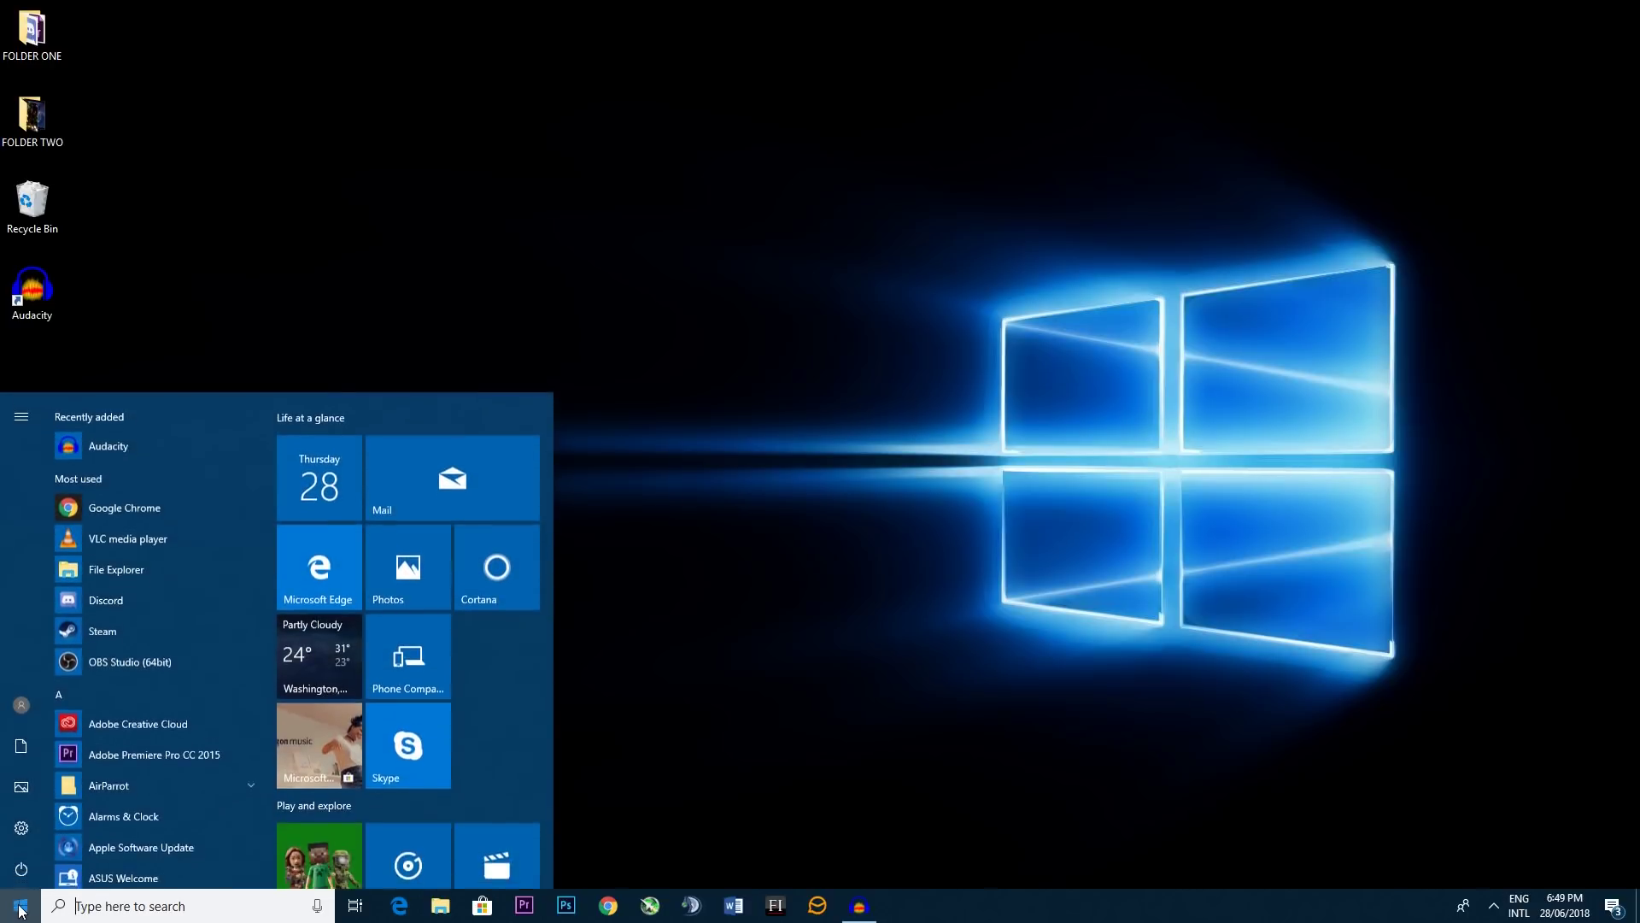
left_click(21, 827)
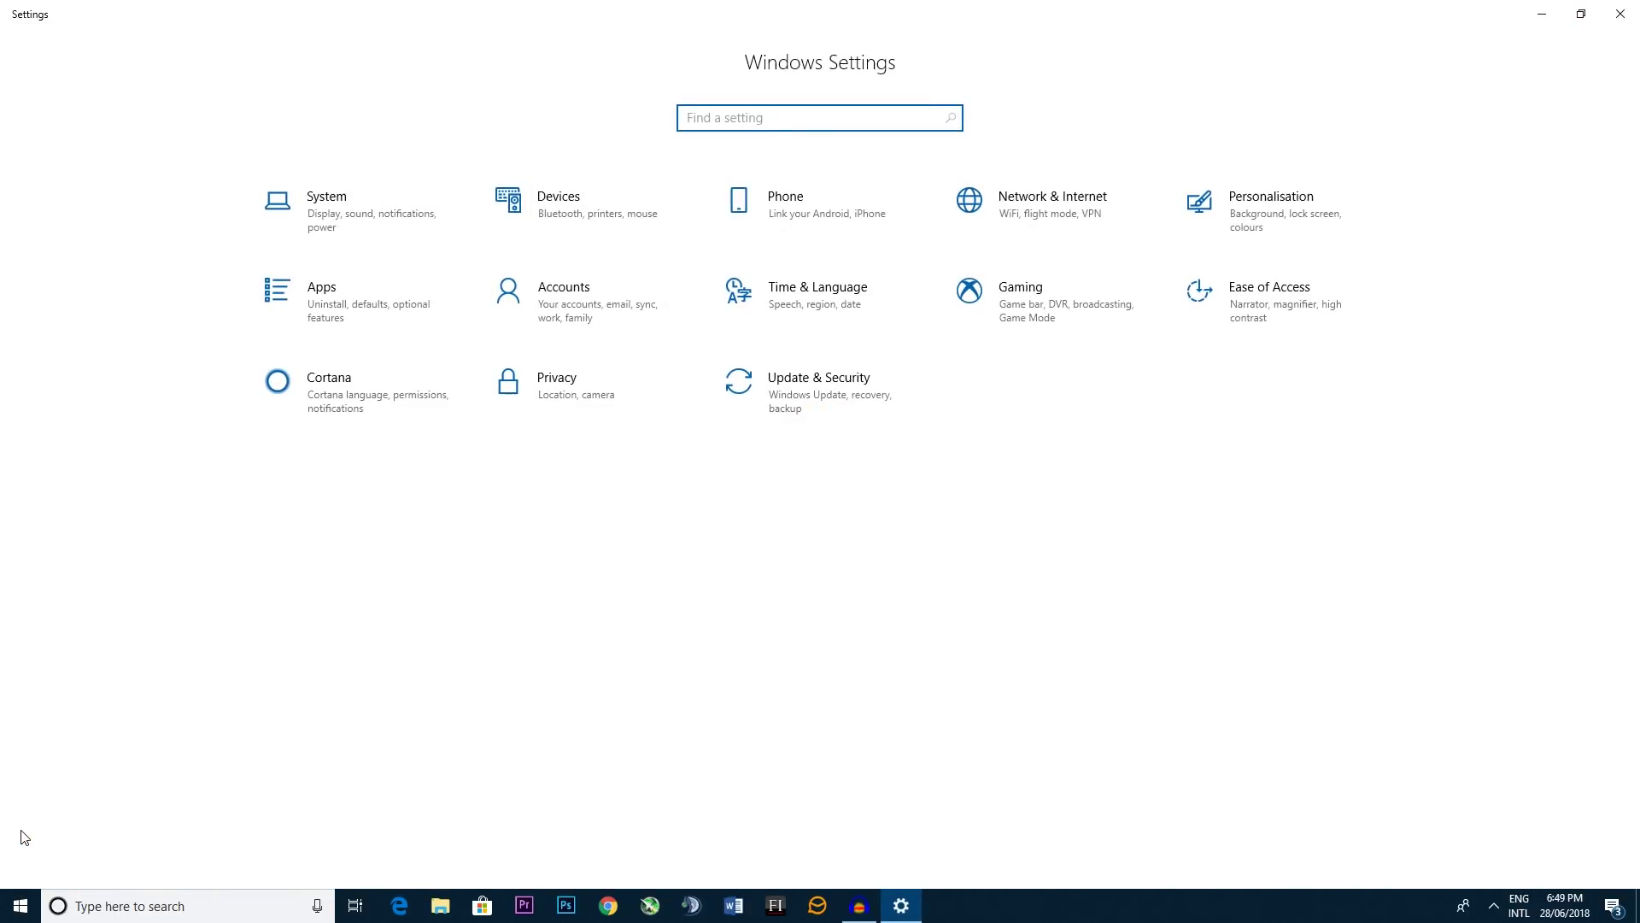
left_click(807, 415)
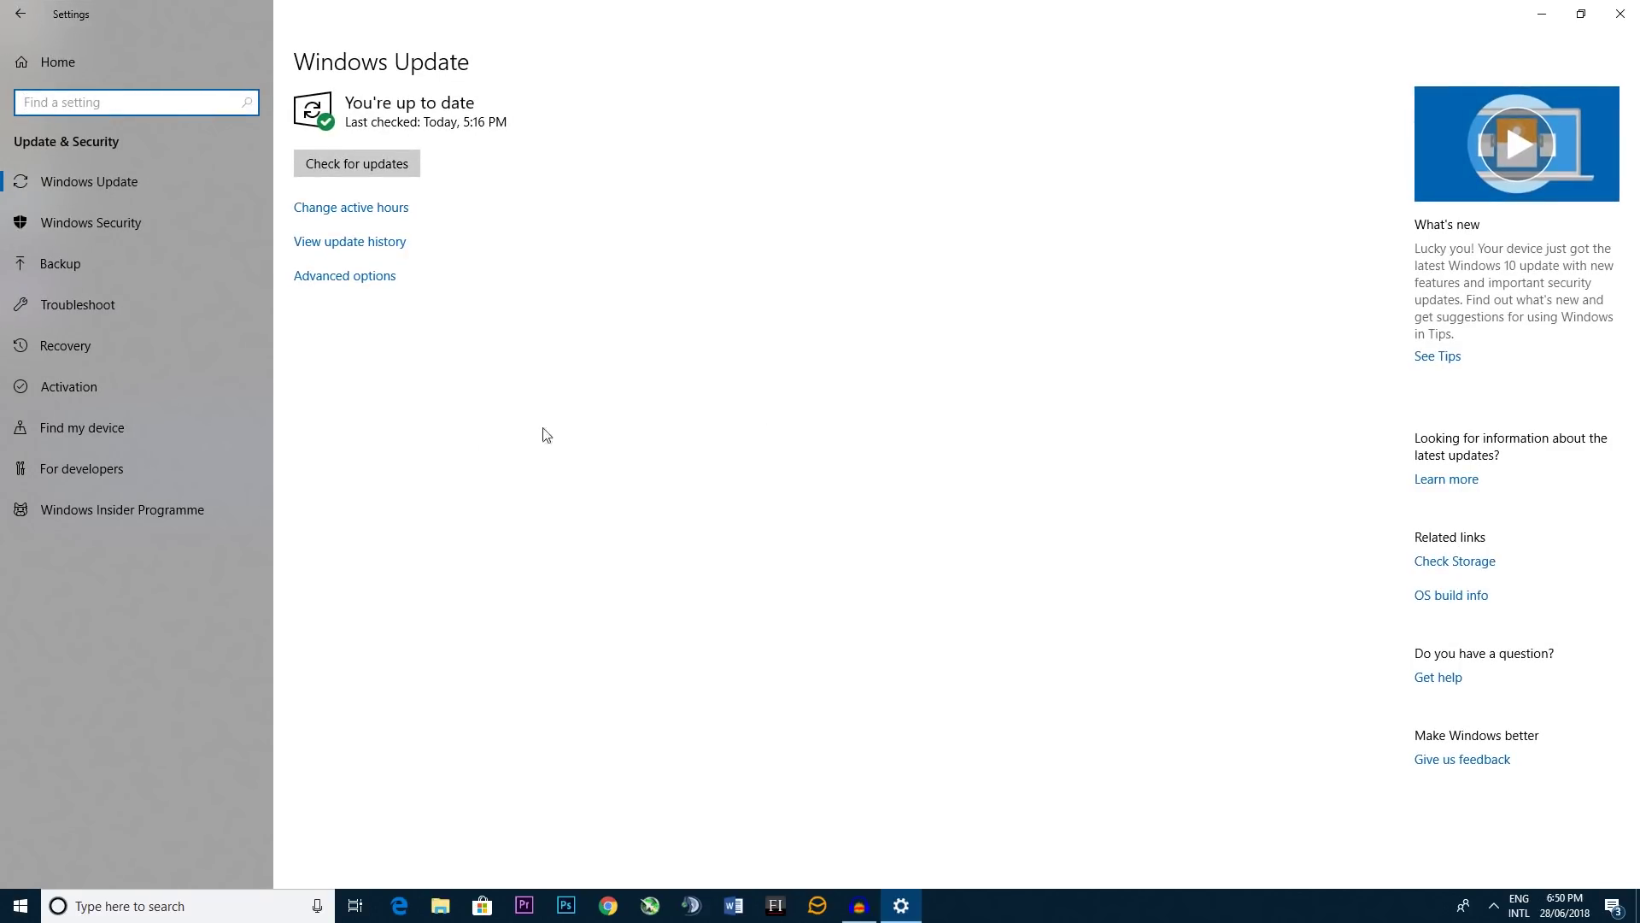
left_click(130, 466)
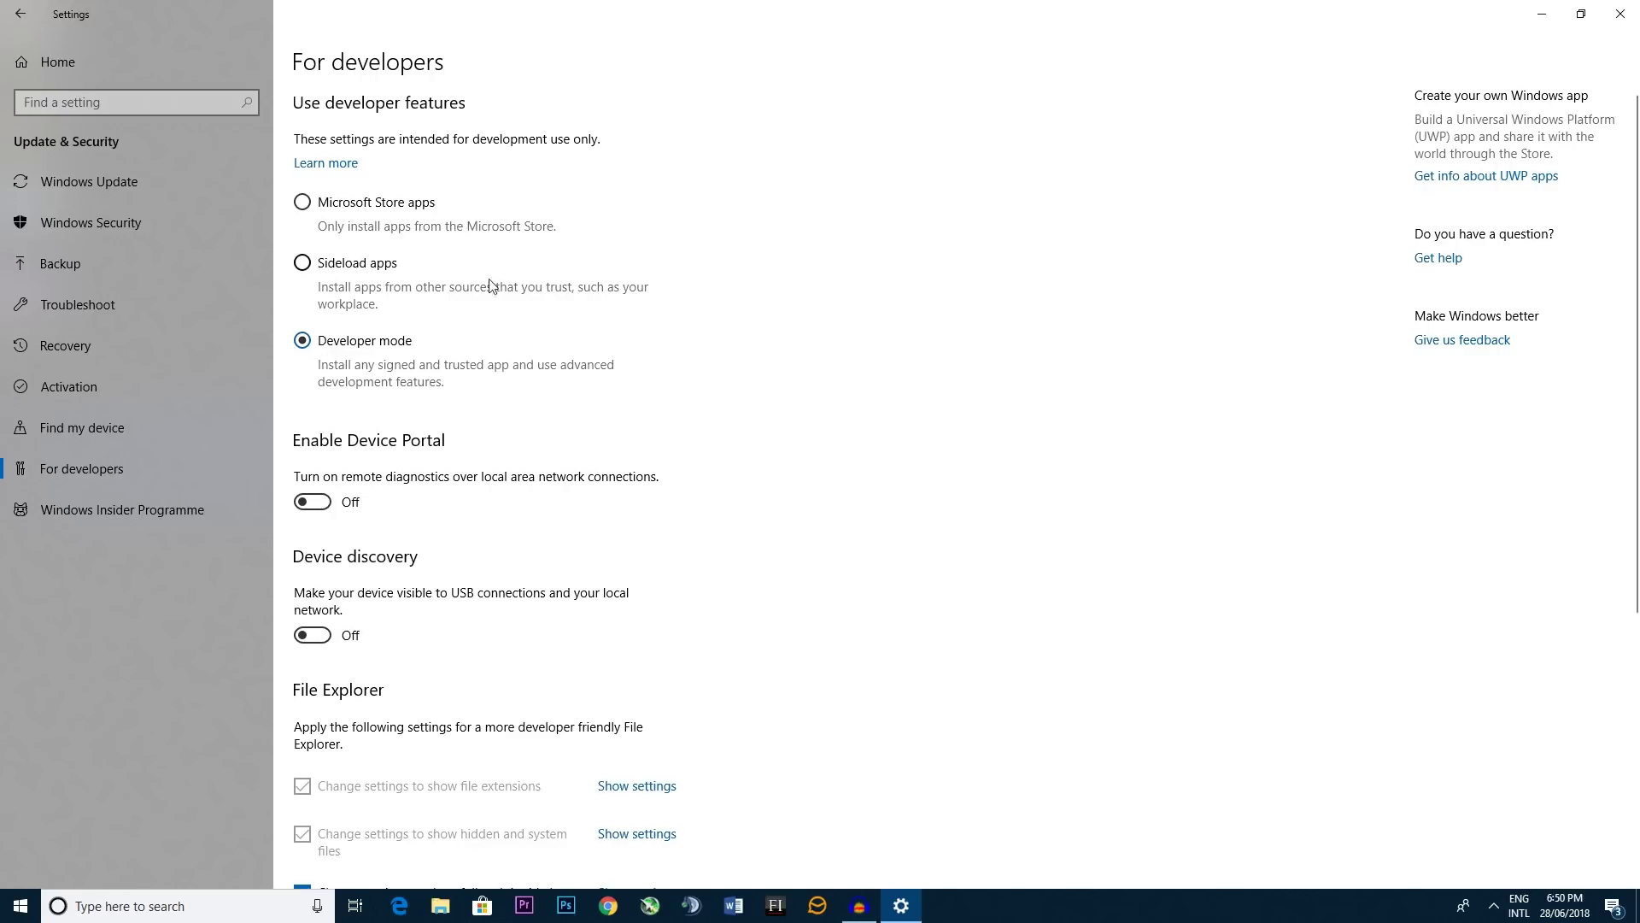
left_click(1619, 14)
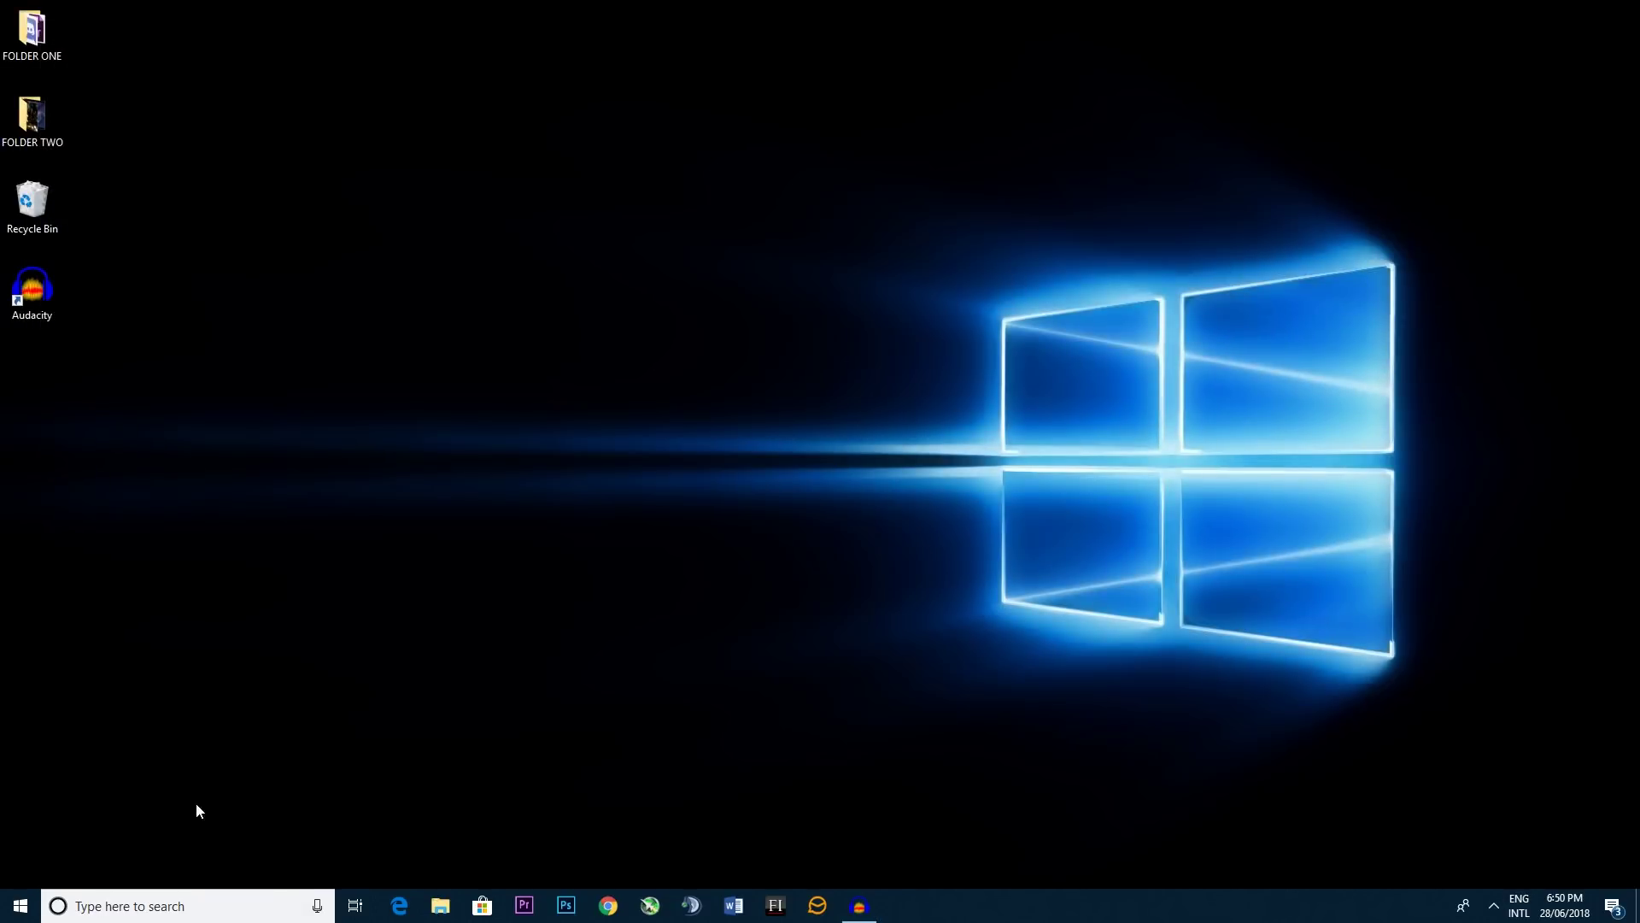
Step: Open Control Panel's Programs > Turn Windows features on or off list
left_click(175, 903)
type("control")
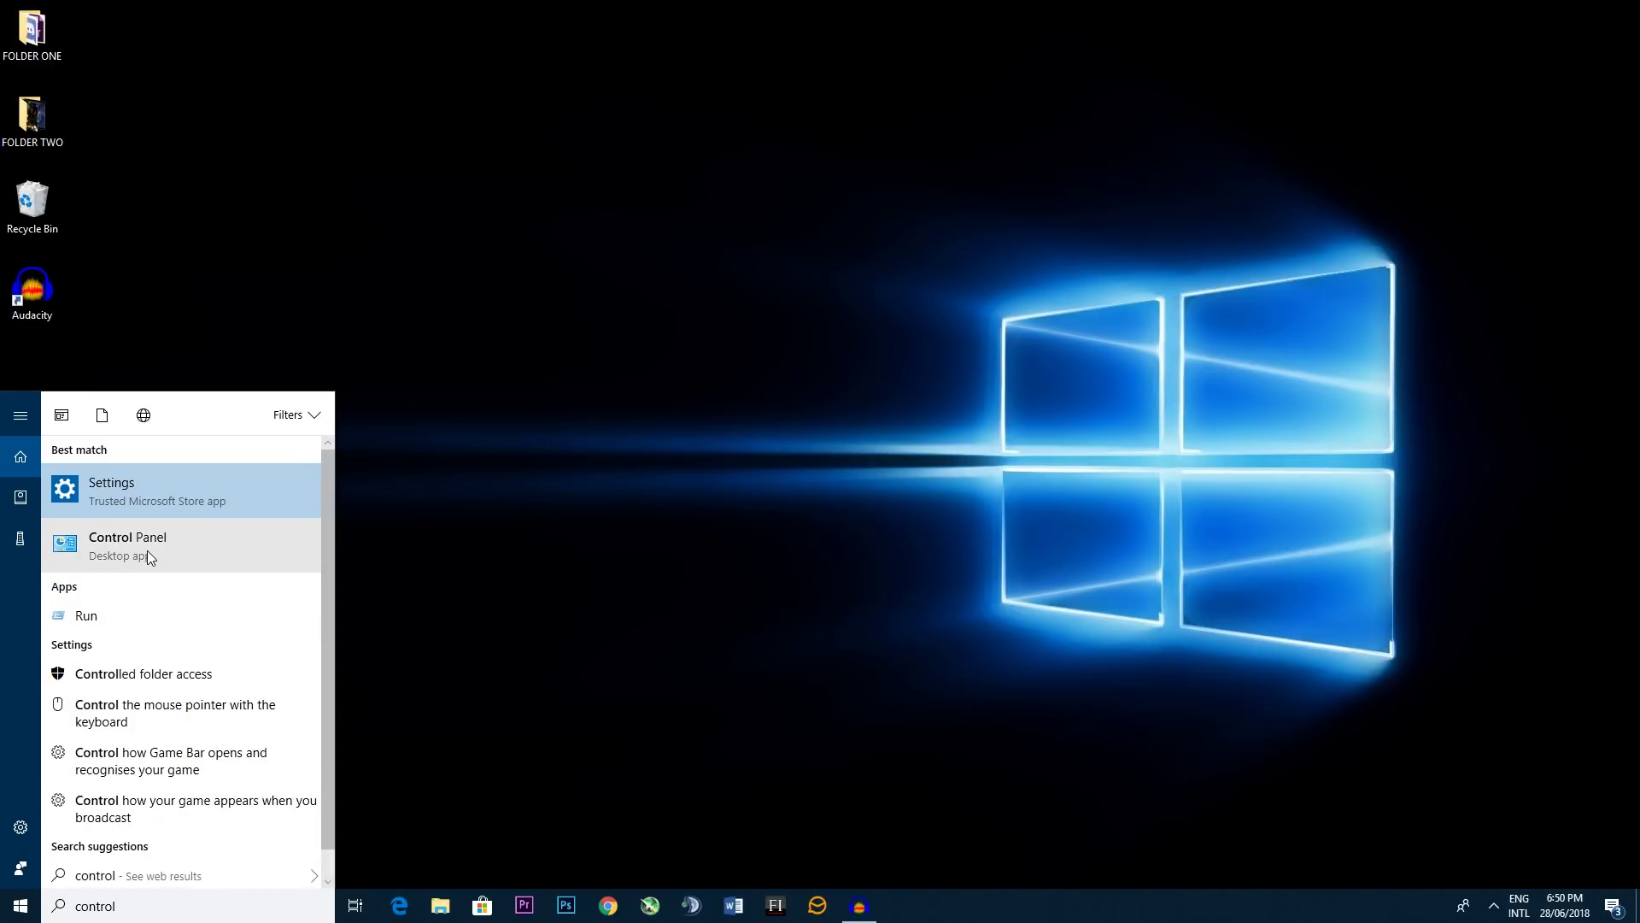
left_click(147, 550)
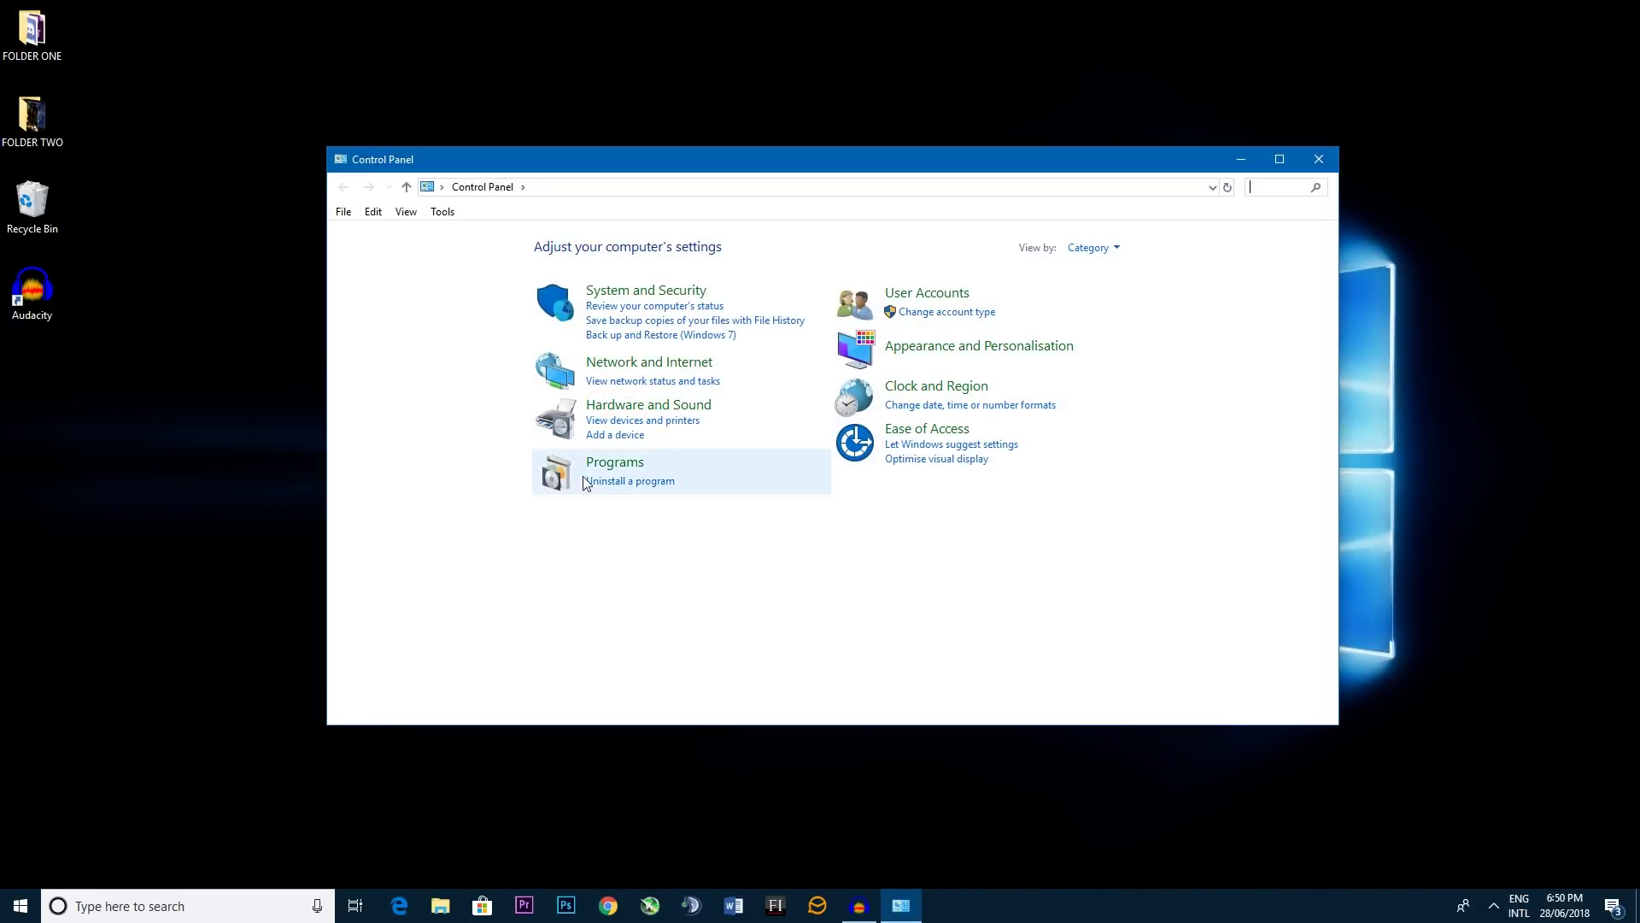
left_click(608, 466)
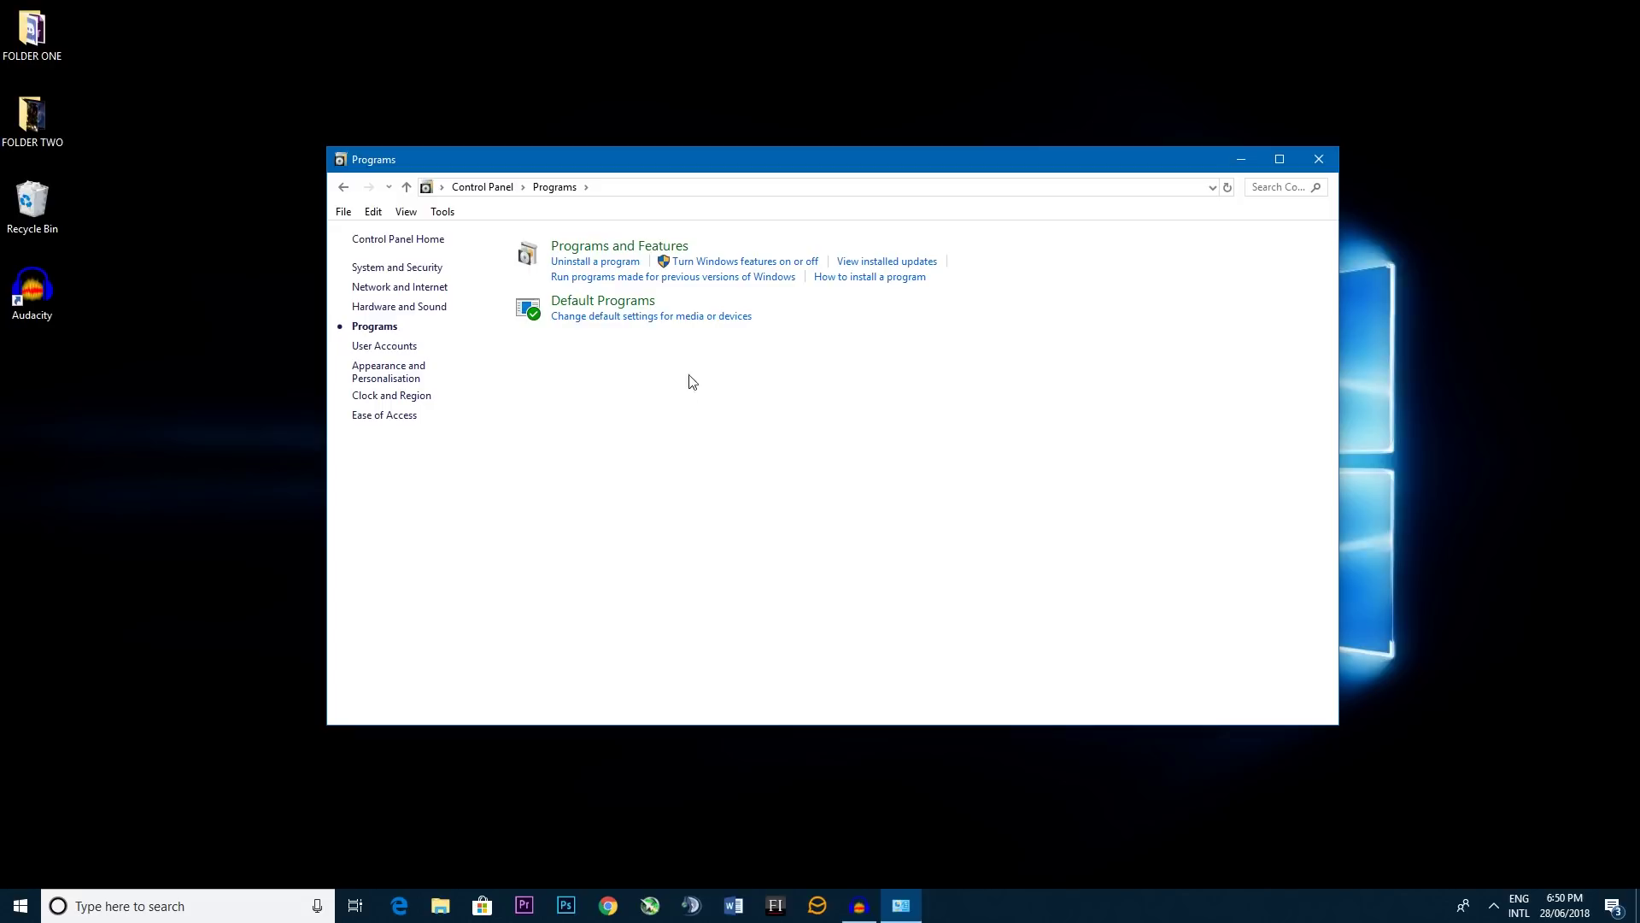
left_click(746, 265)
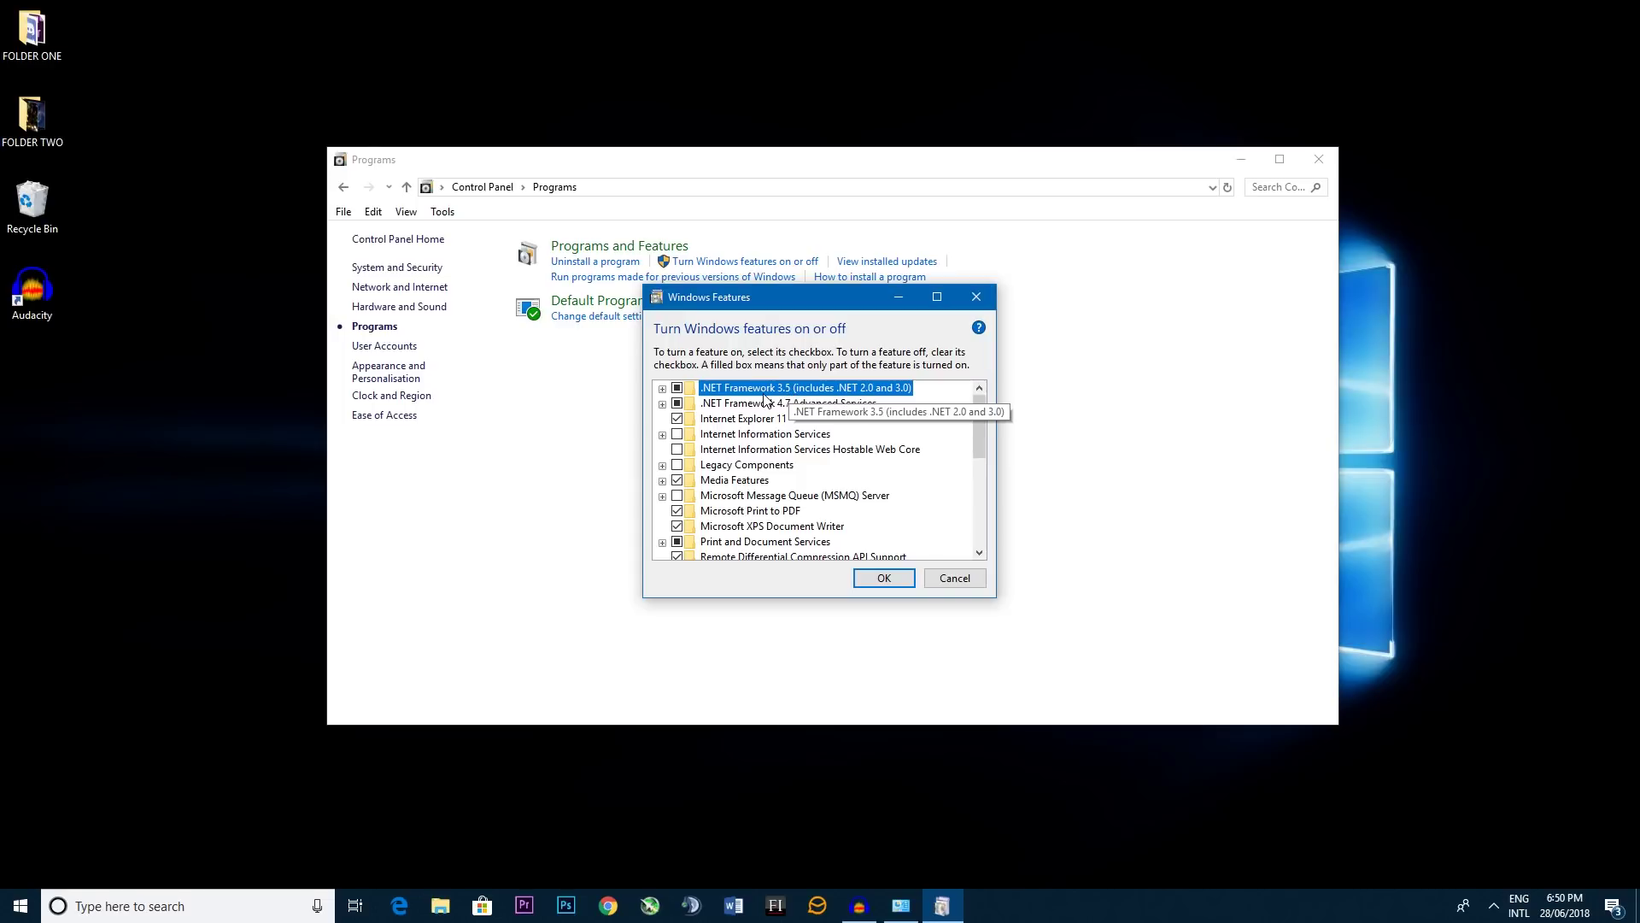
Step: Enable Windows Subsystem for Linux, apply it, and choose Don't restart
scroll(763, 424, "down", 5)
scroll(763, 424, "down", 1)
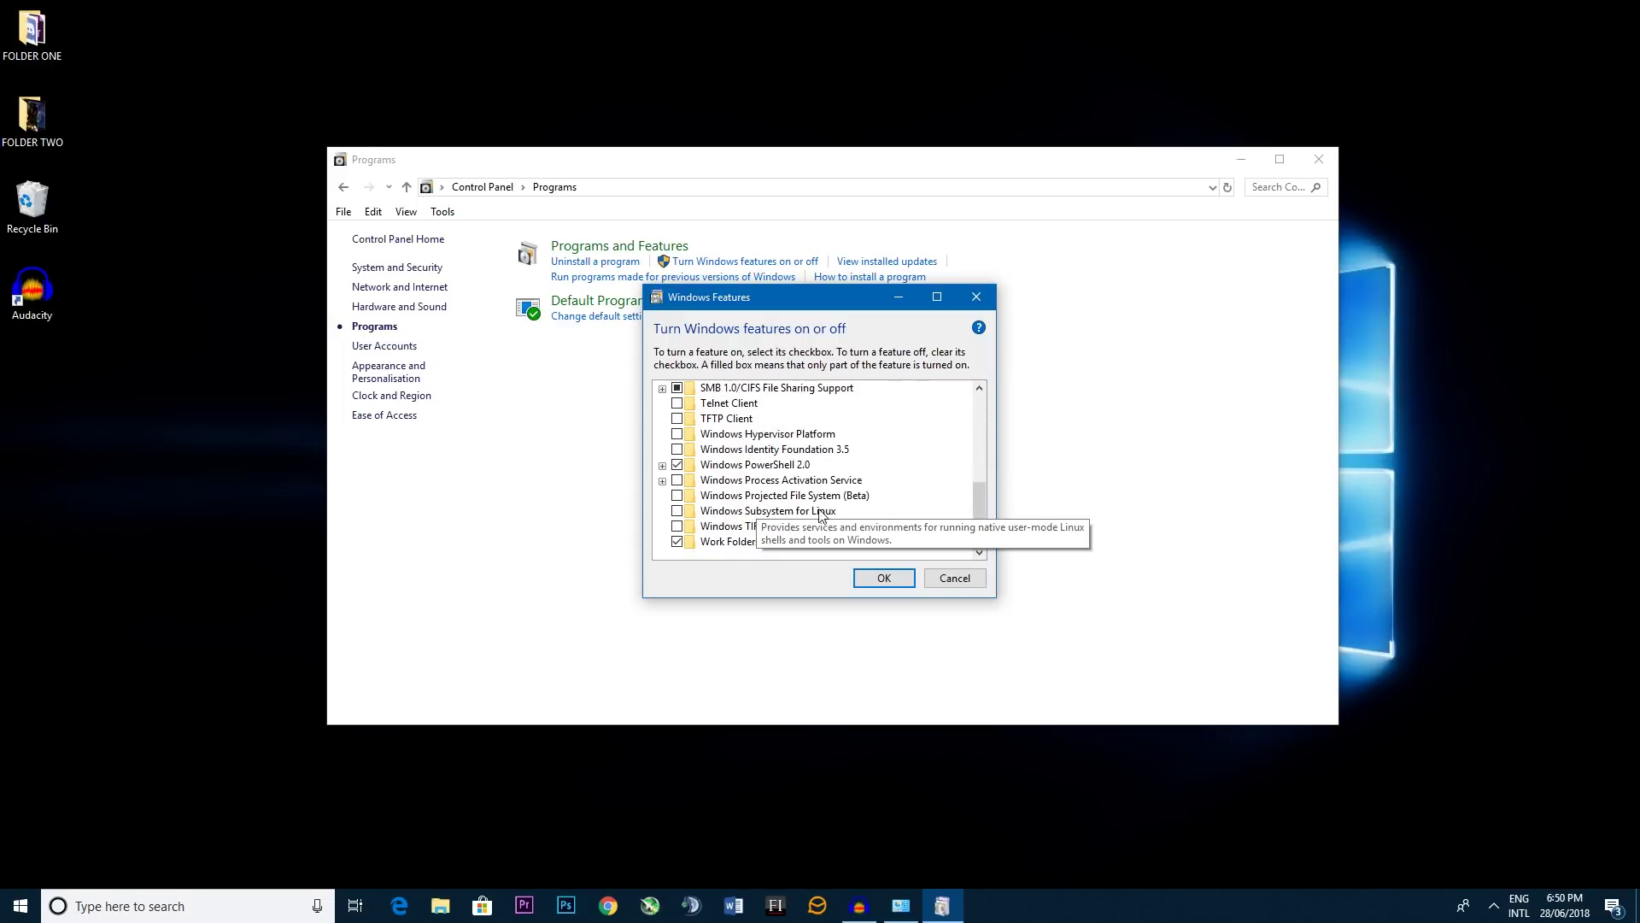
left_click(677, 511)
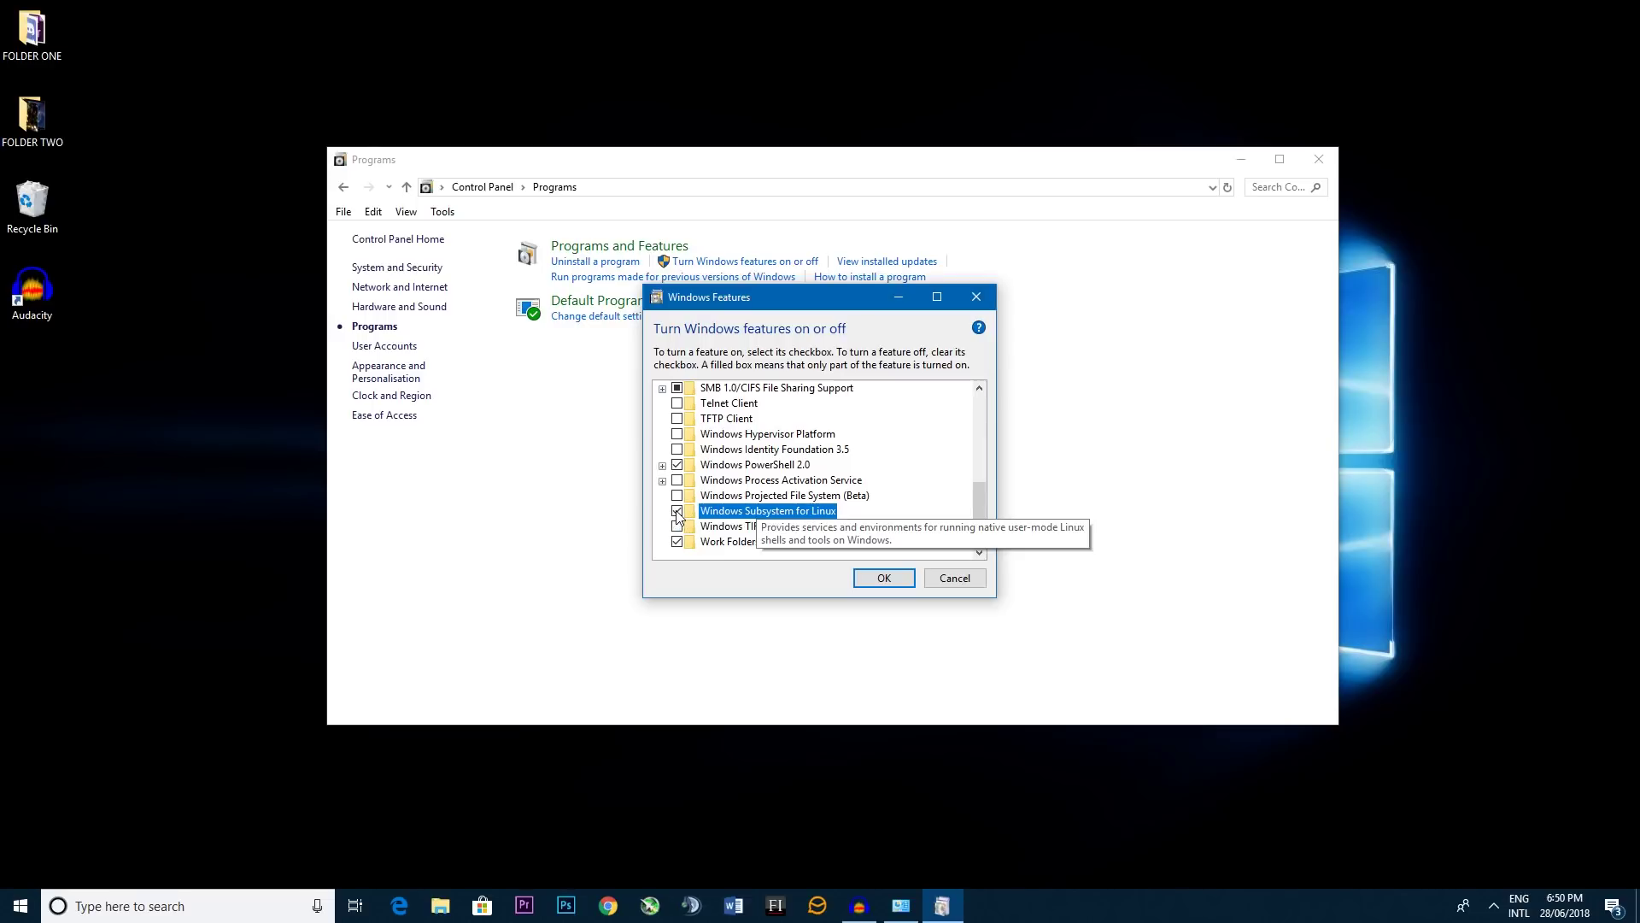
left_click(884, 579)
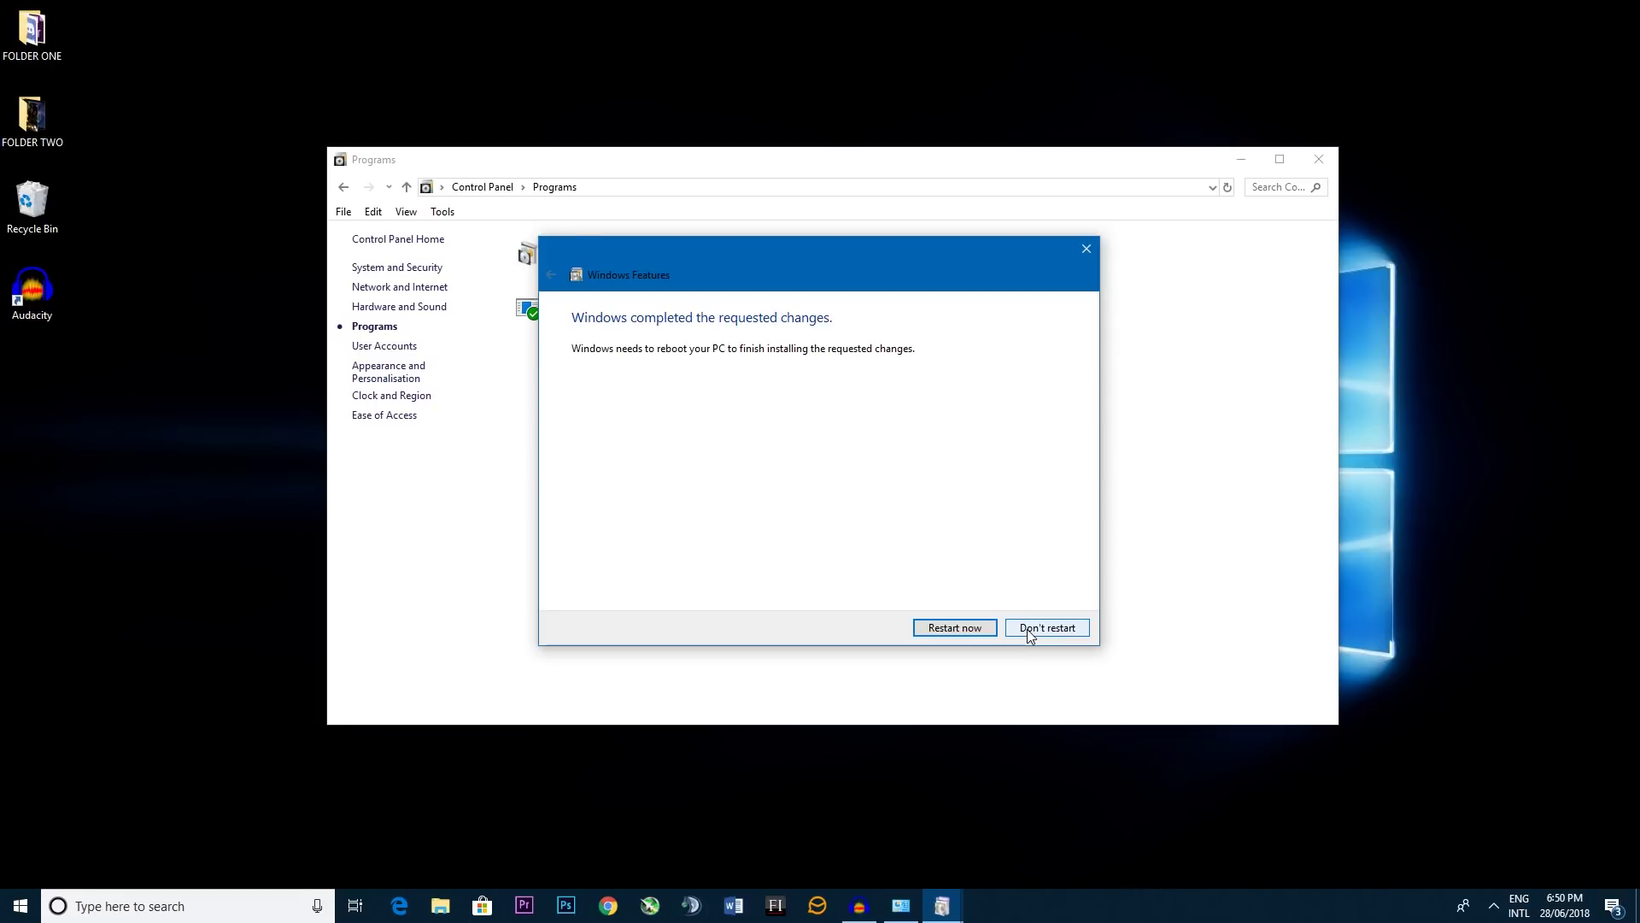
left_click(1084, 250)
left_click(859, 905)
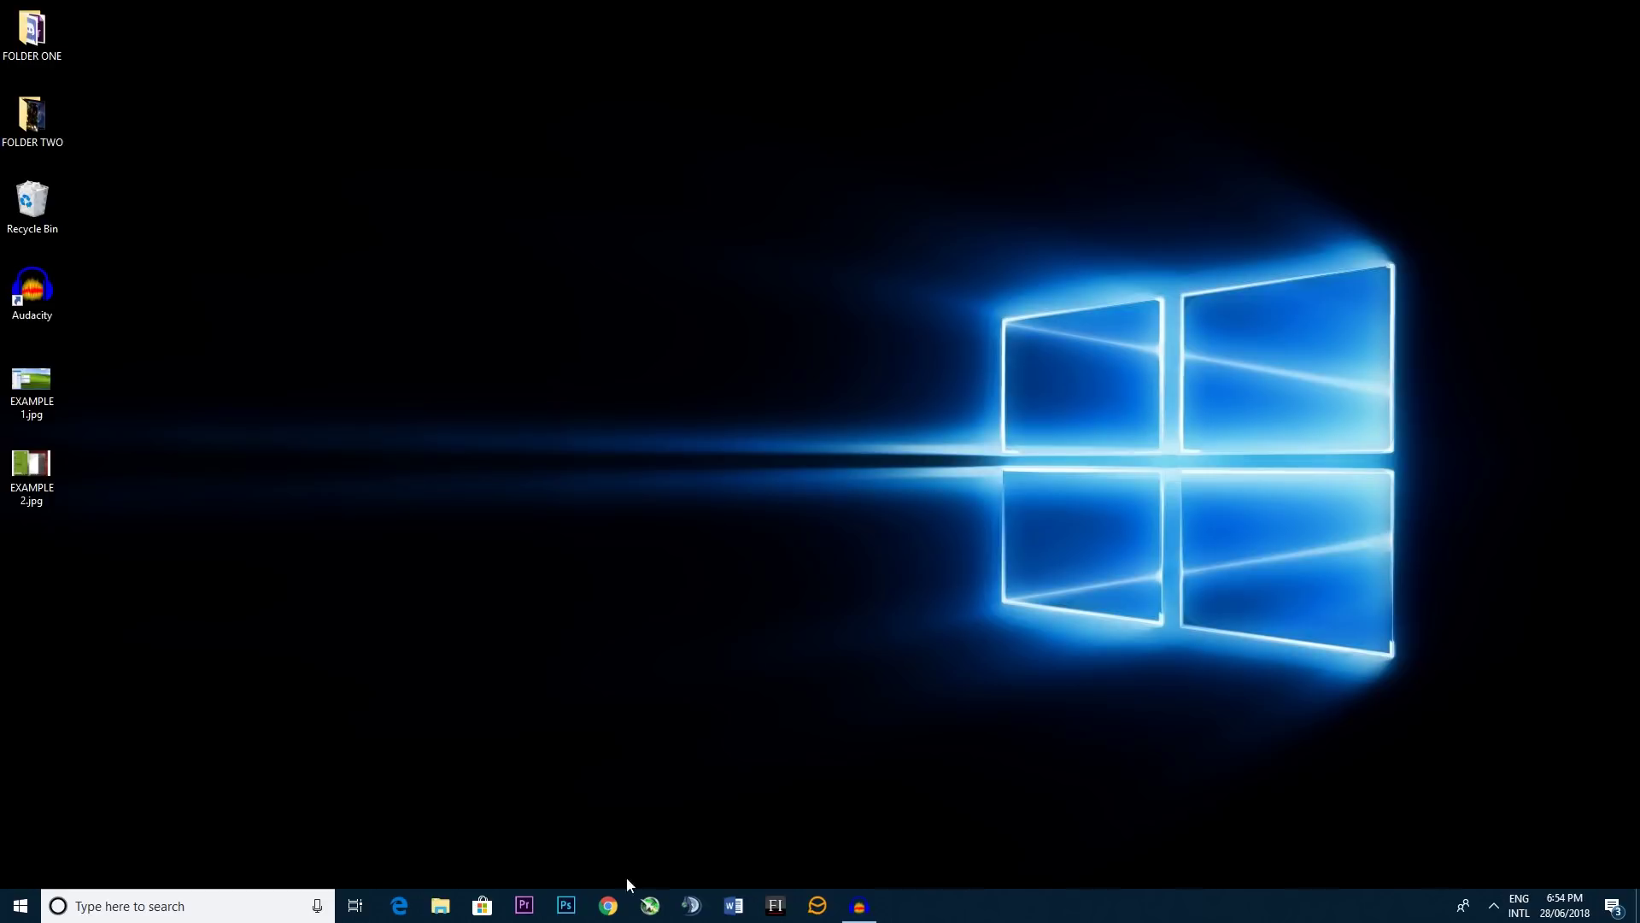
Step: Load classicshell.net in Chrome and download the Classic Shell 4.3.1 installer
left_click(608, 906)
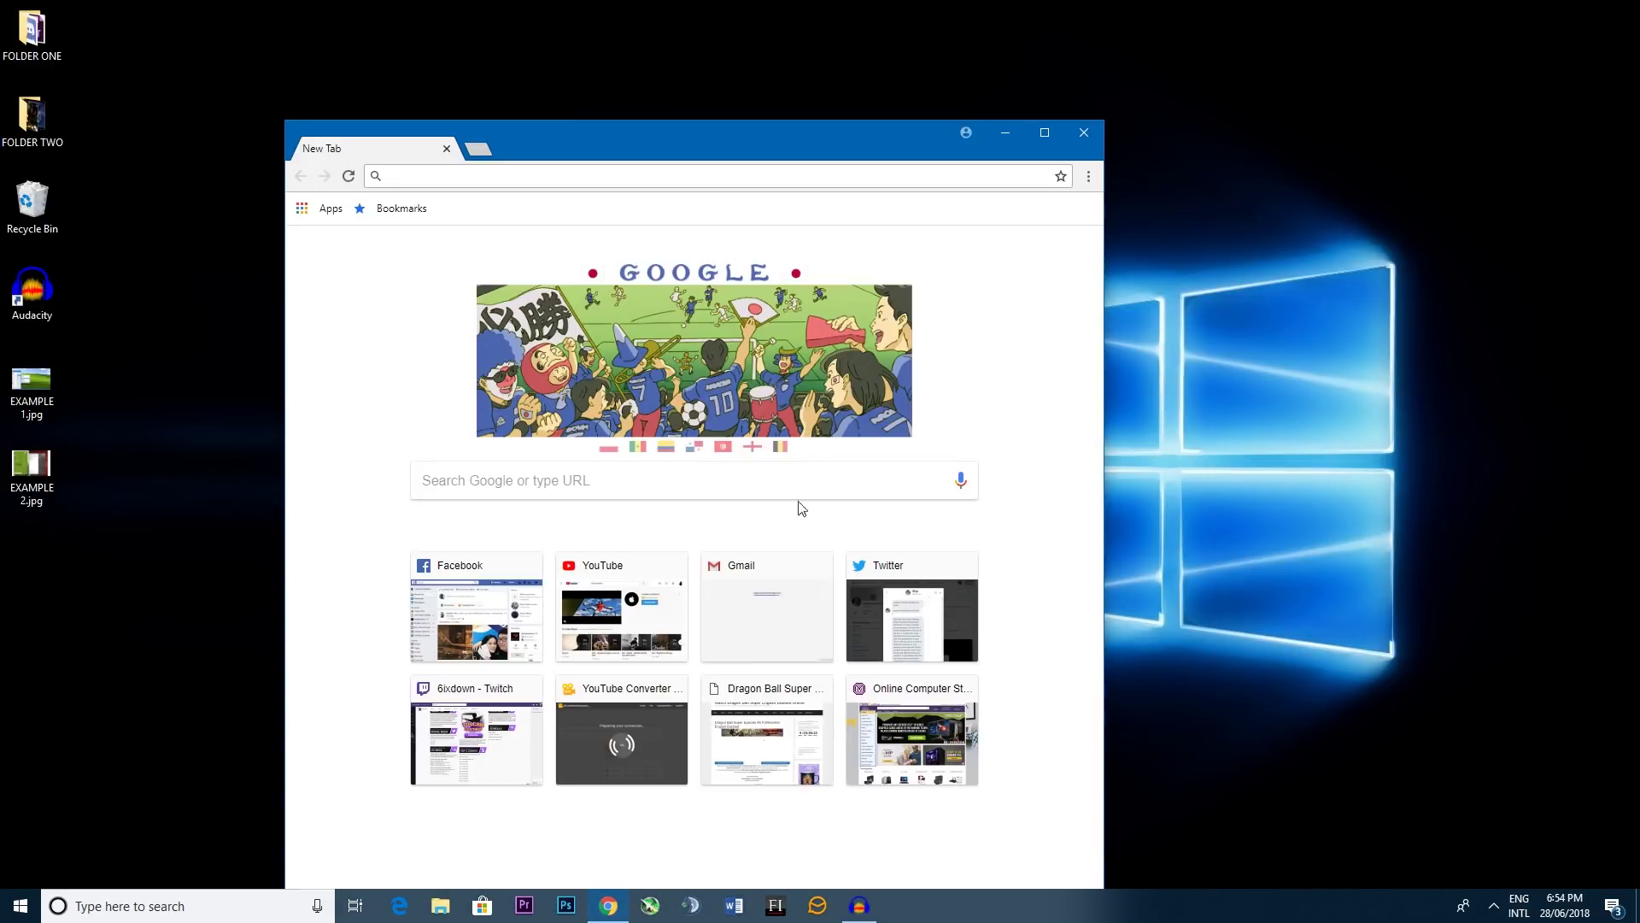
left_click(1044, 132)
type("c")
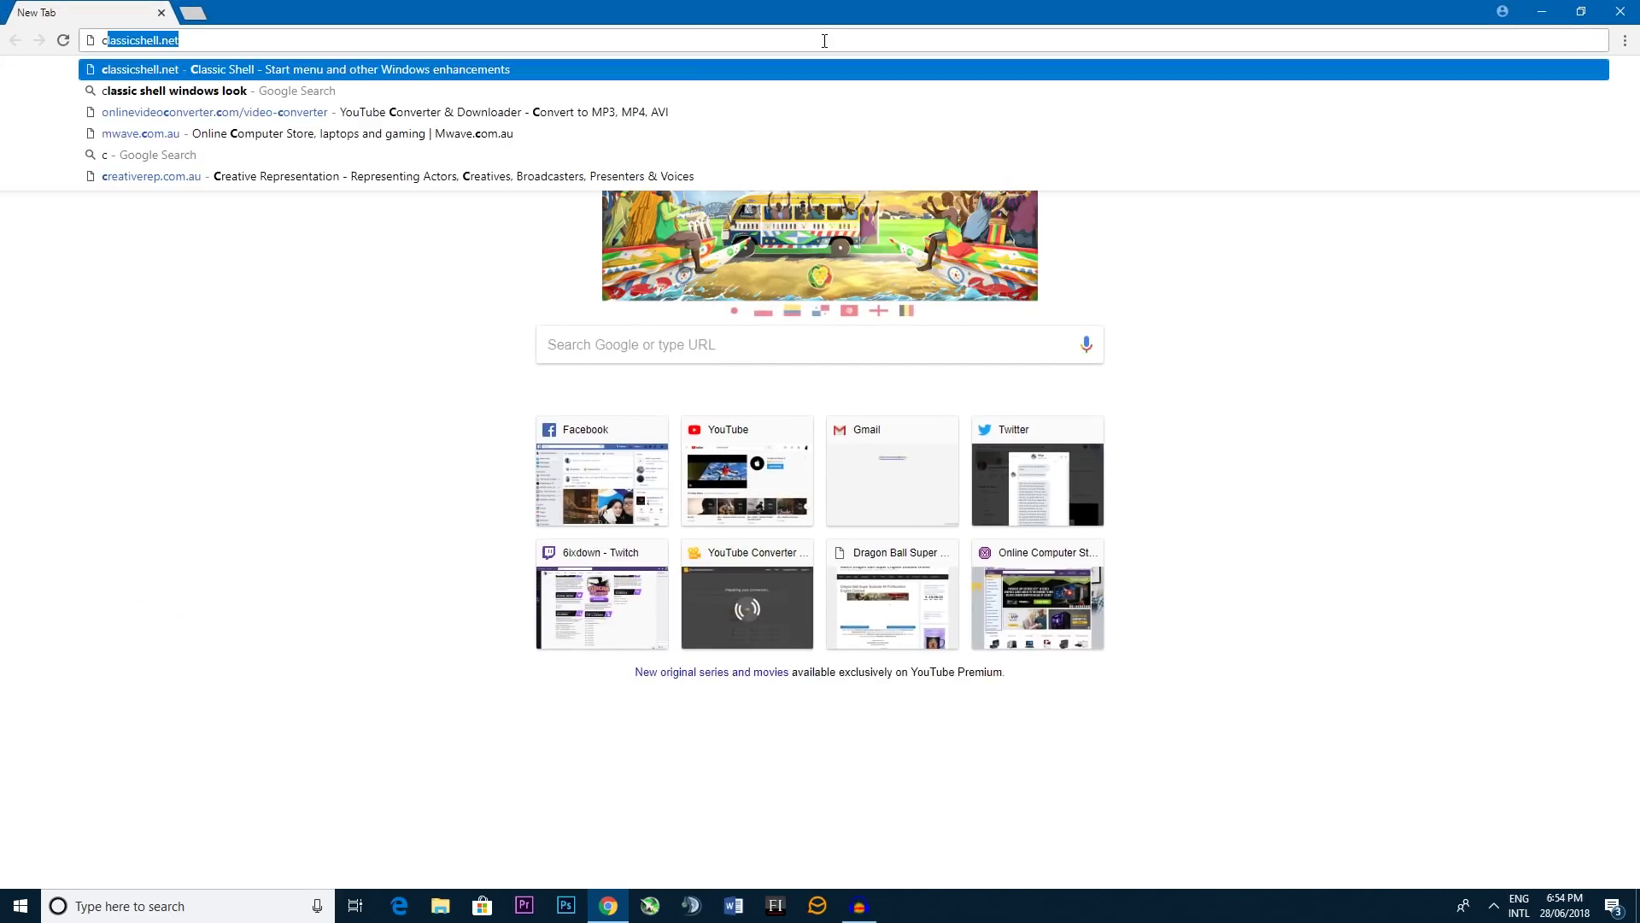
type("lassicshell.nme")
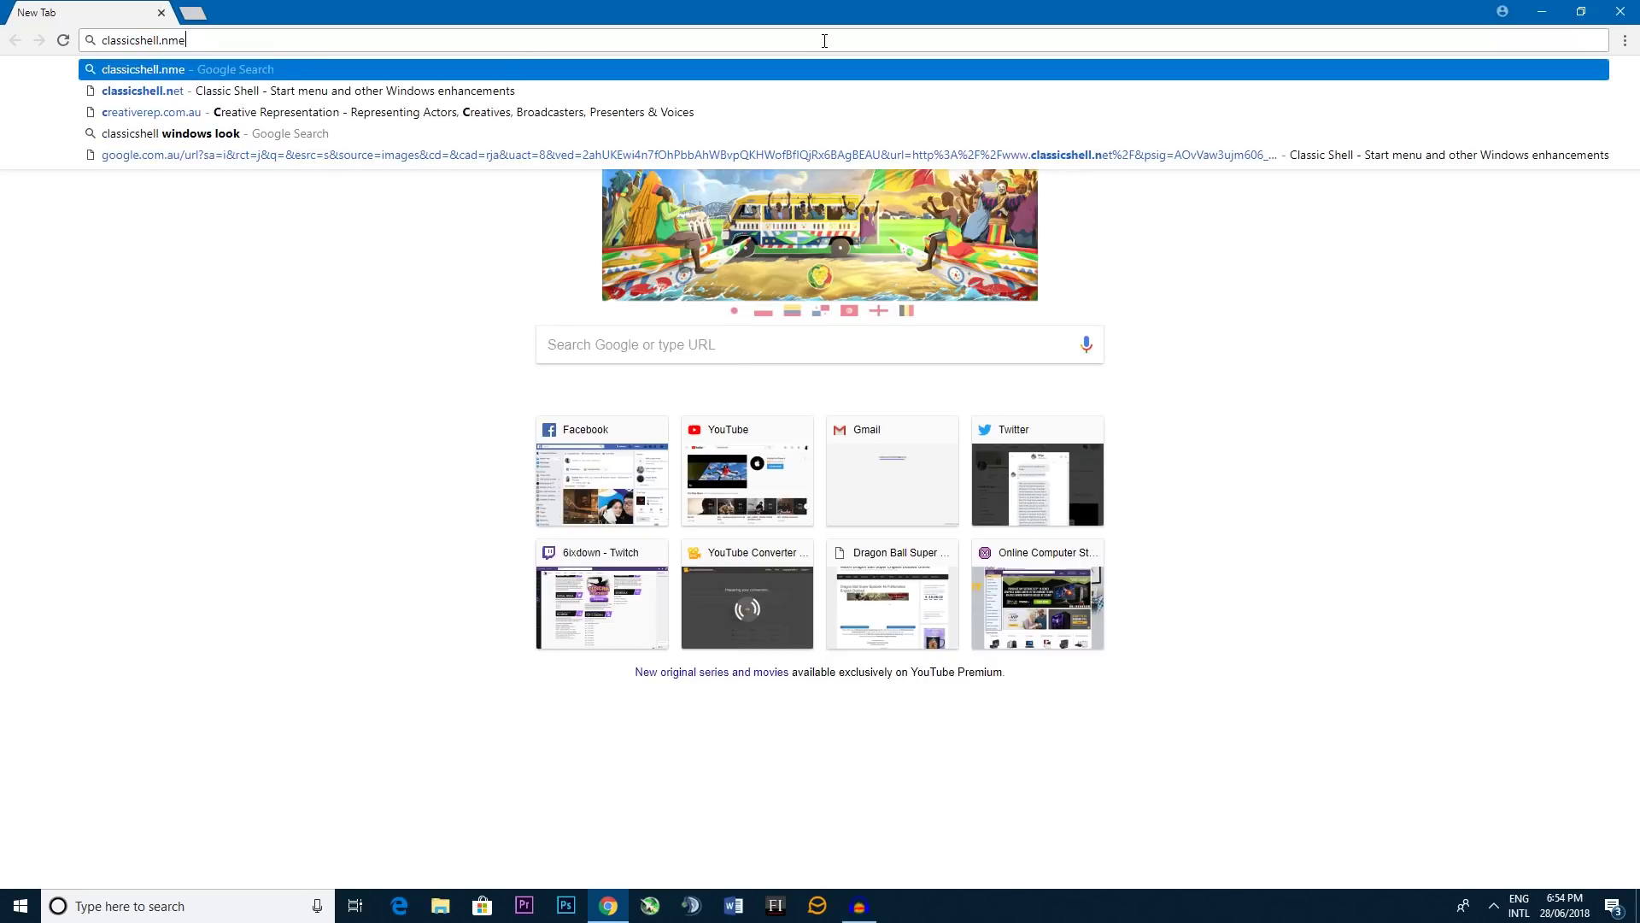
key("BackSpace")
key("BackSpace")
type("et")
key("Return")
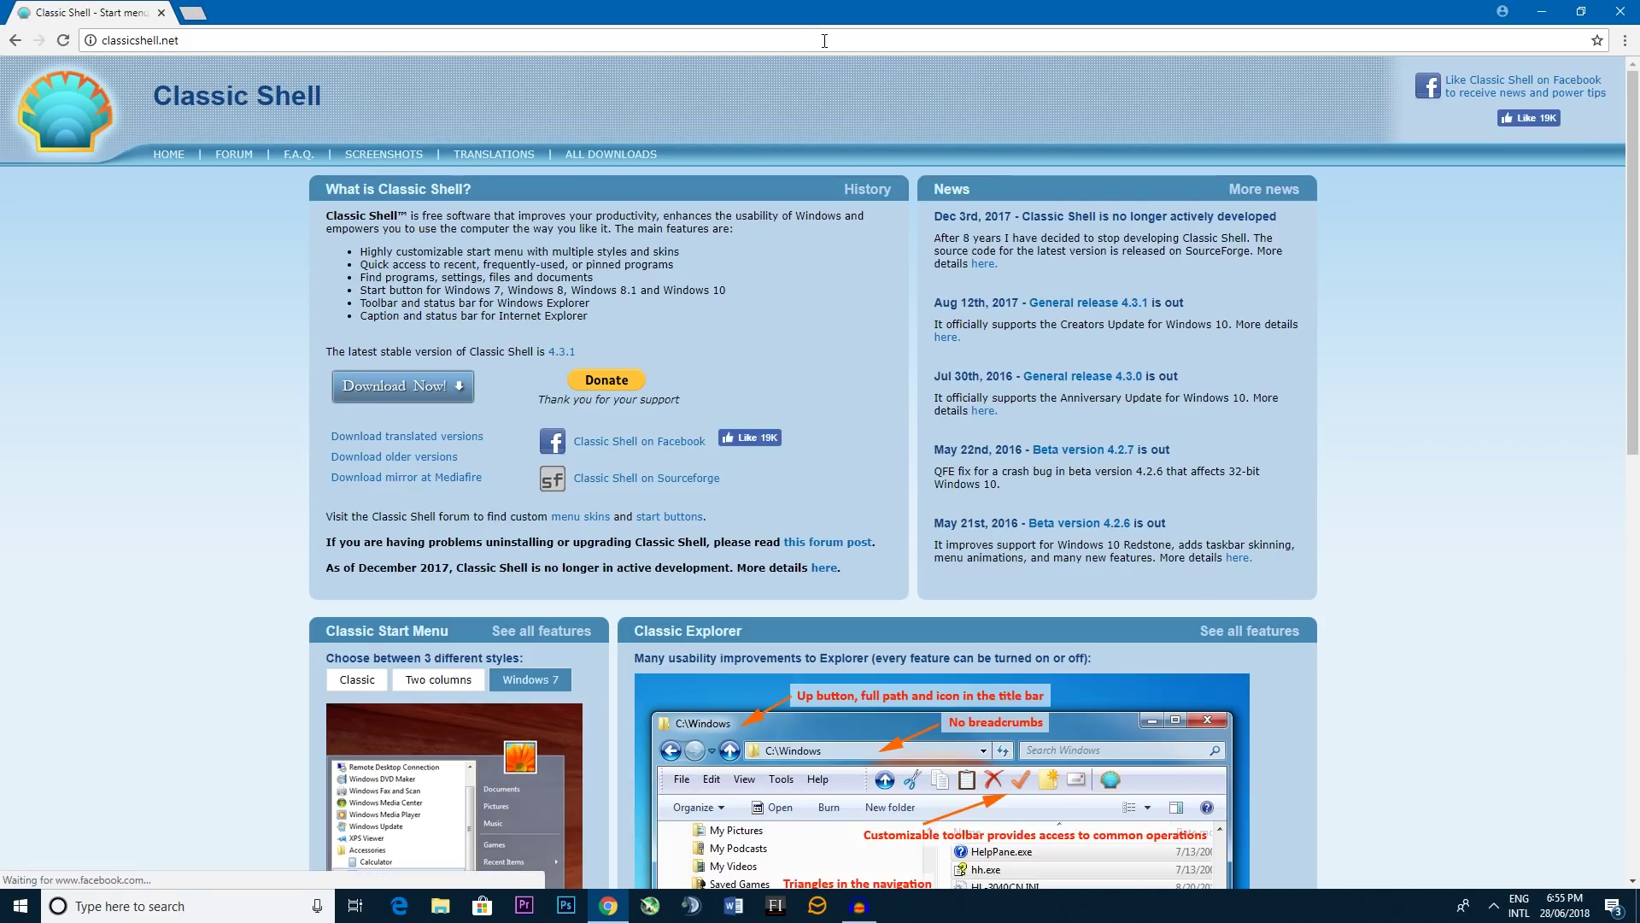
left_click(418, 390)
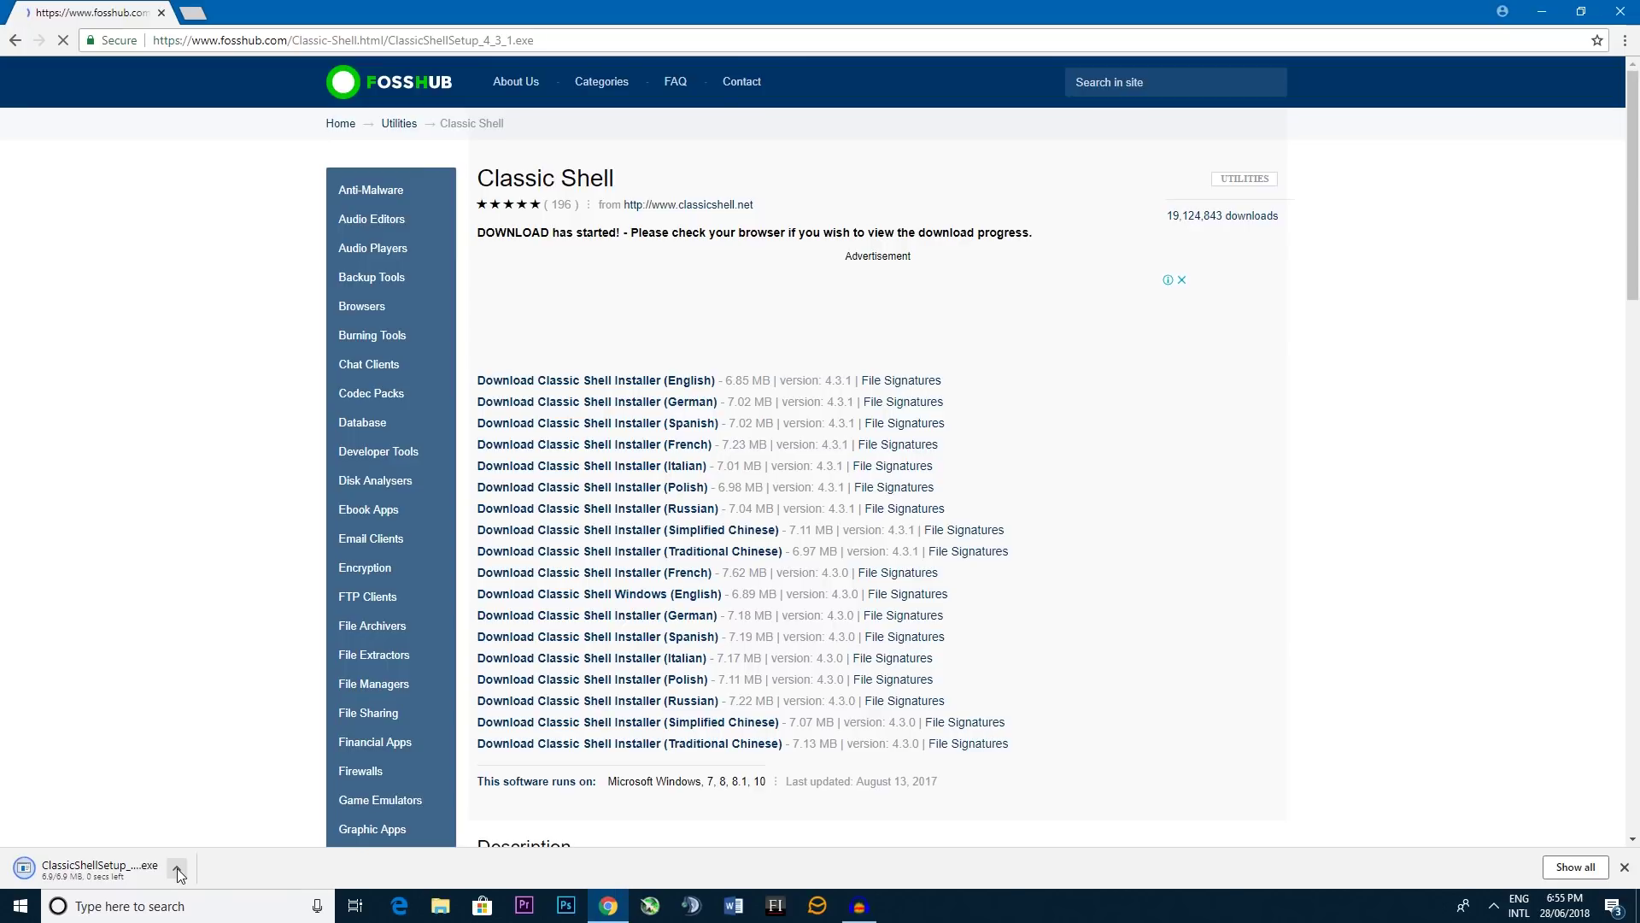
Step: Run ClassicShellSetup from the Downloads folder, accepting the licence, through to Custom Setup
left_click(177, 868)
left_click(213, 809)
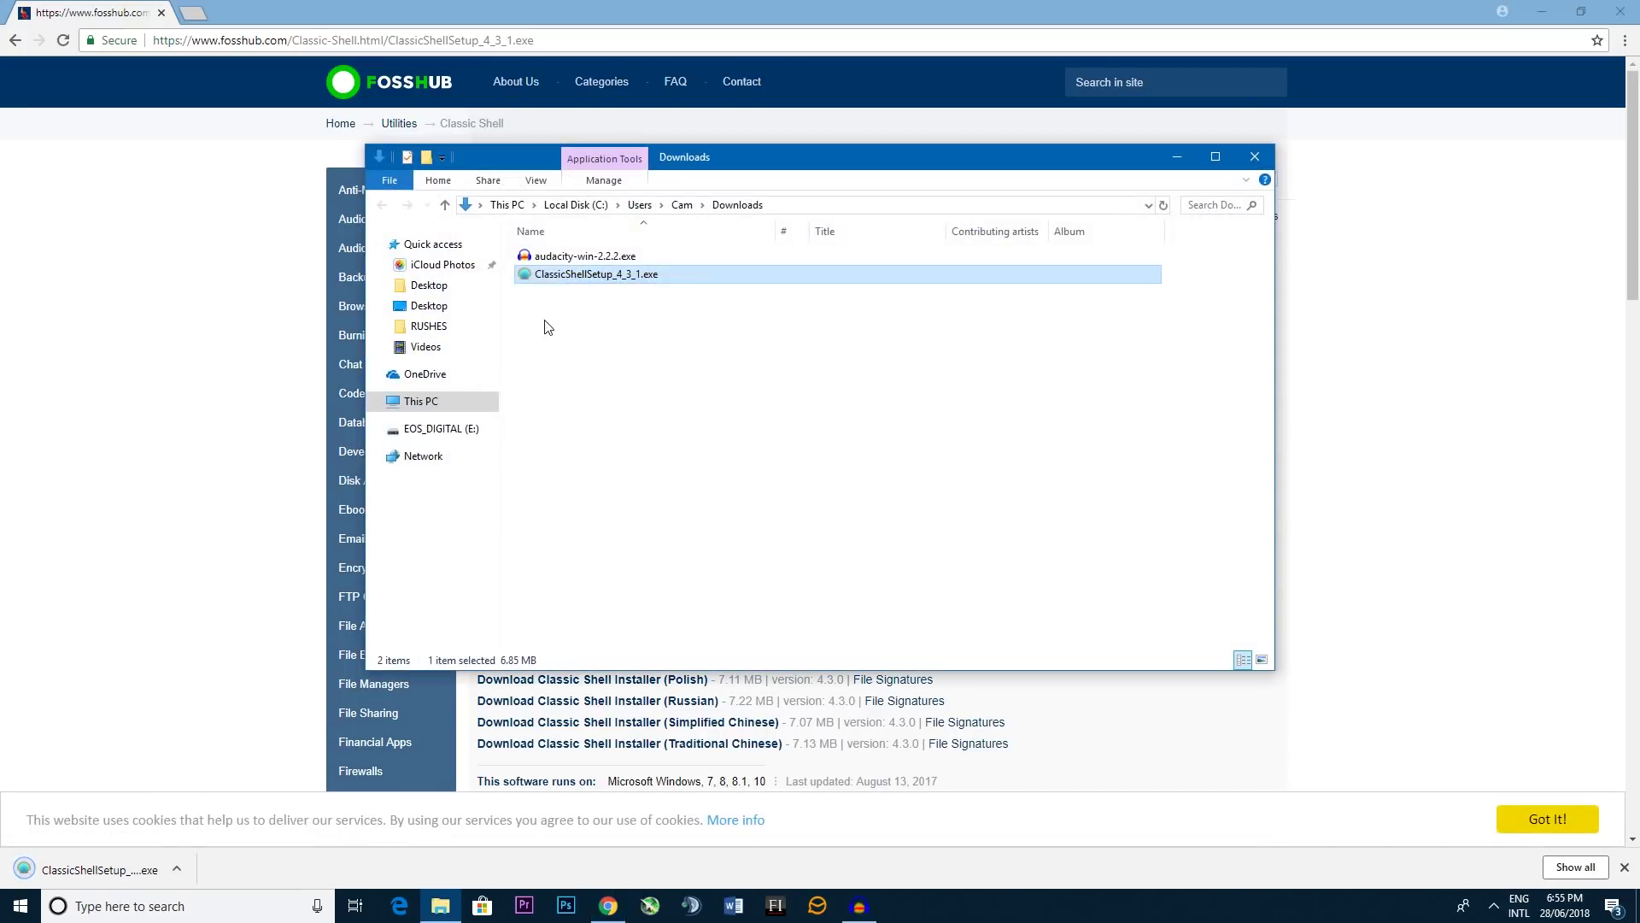
double_click(576, 274)
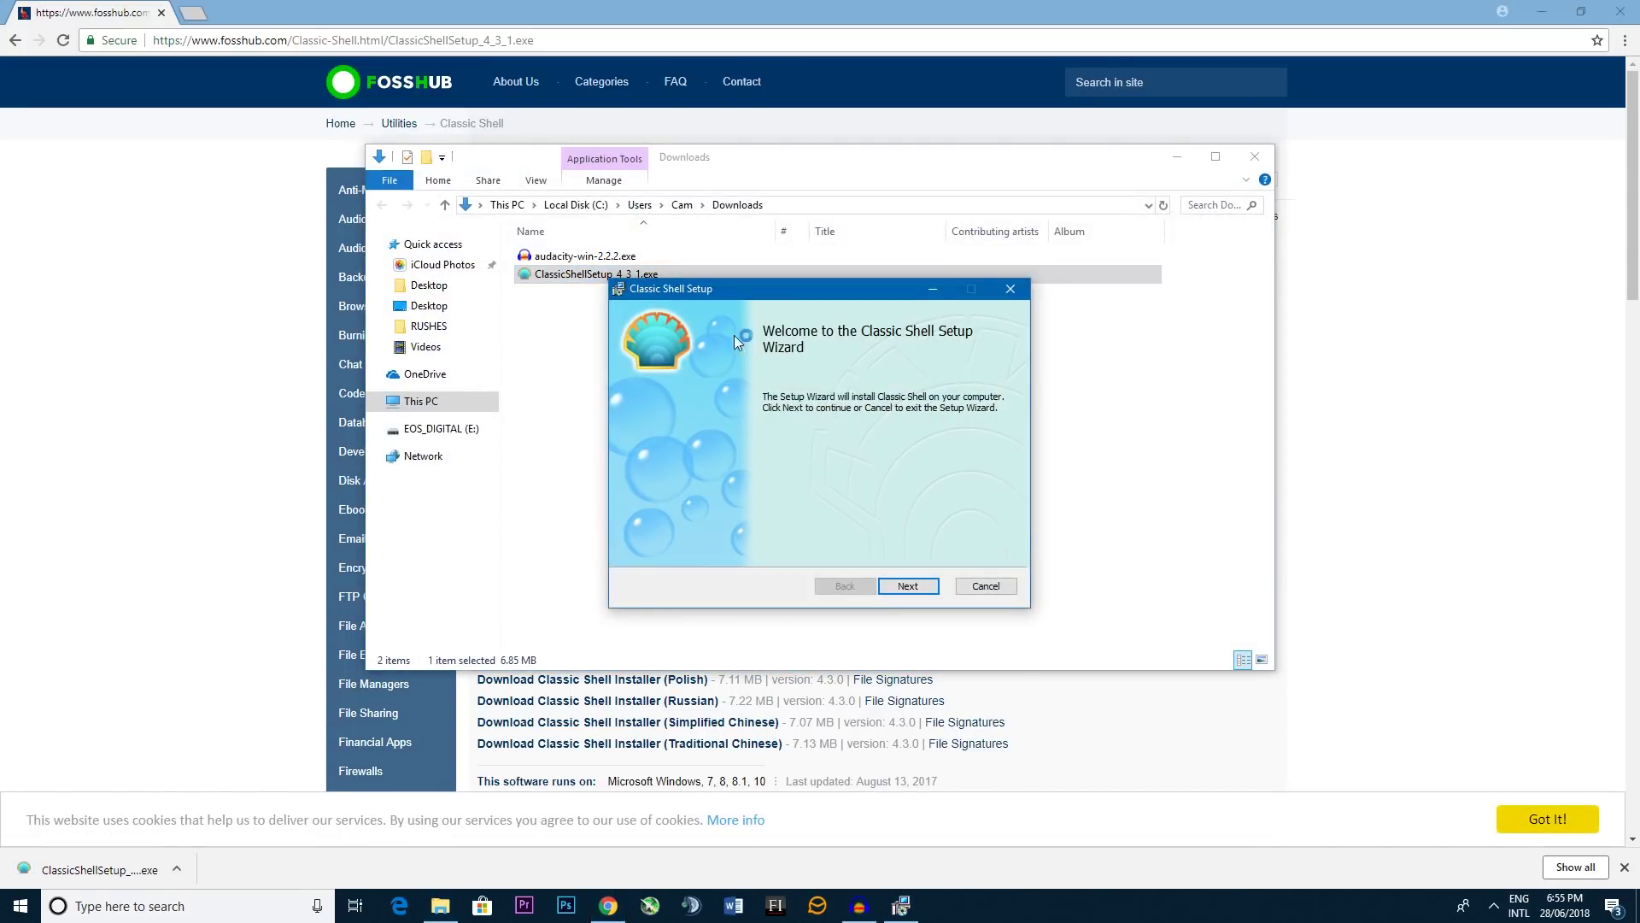
left_click(908, 586)
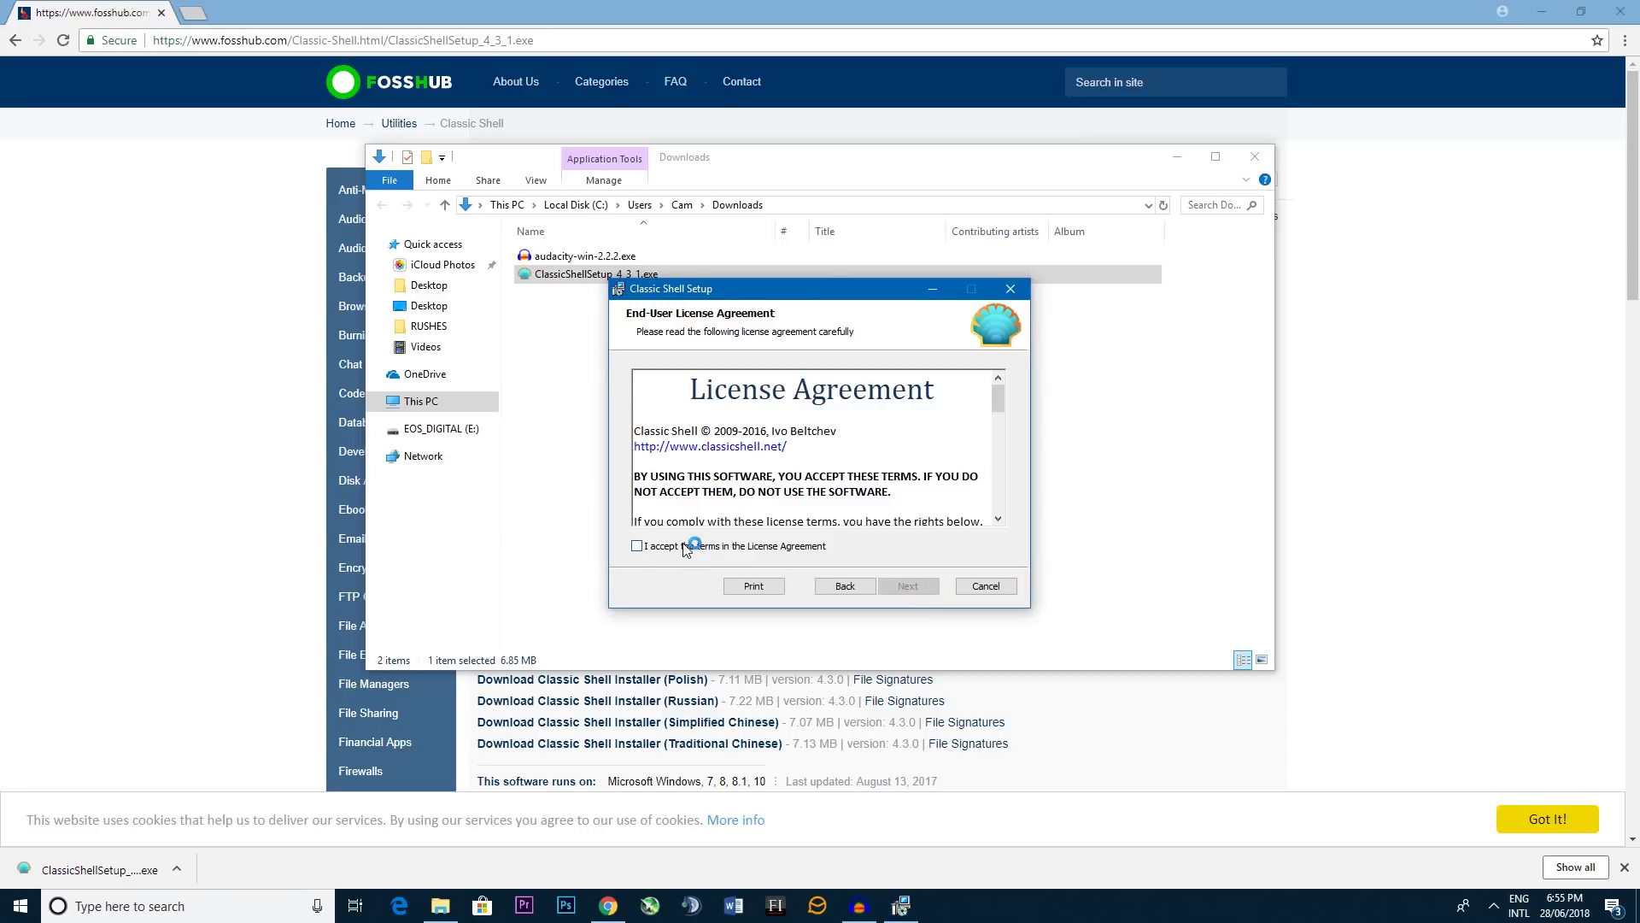
left_click(686, 548)
left_click(909, 586)
Step: Cancel the Classic Shell setup, finish the interrupted wizard, and close the Downloads folder and Chrome
left_click(979, 588)
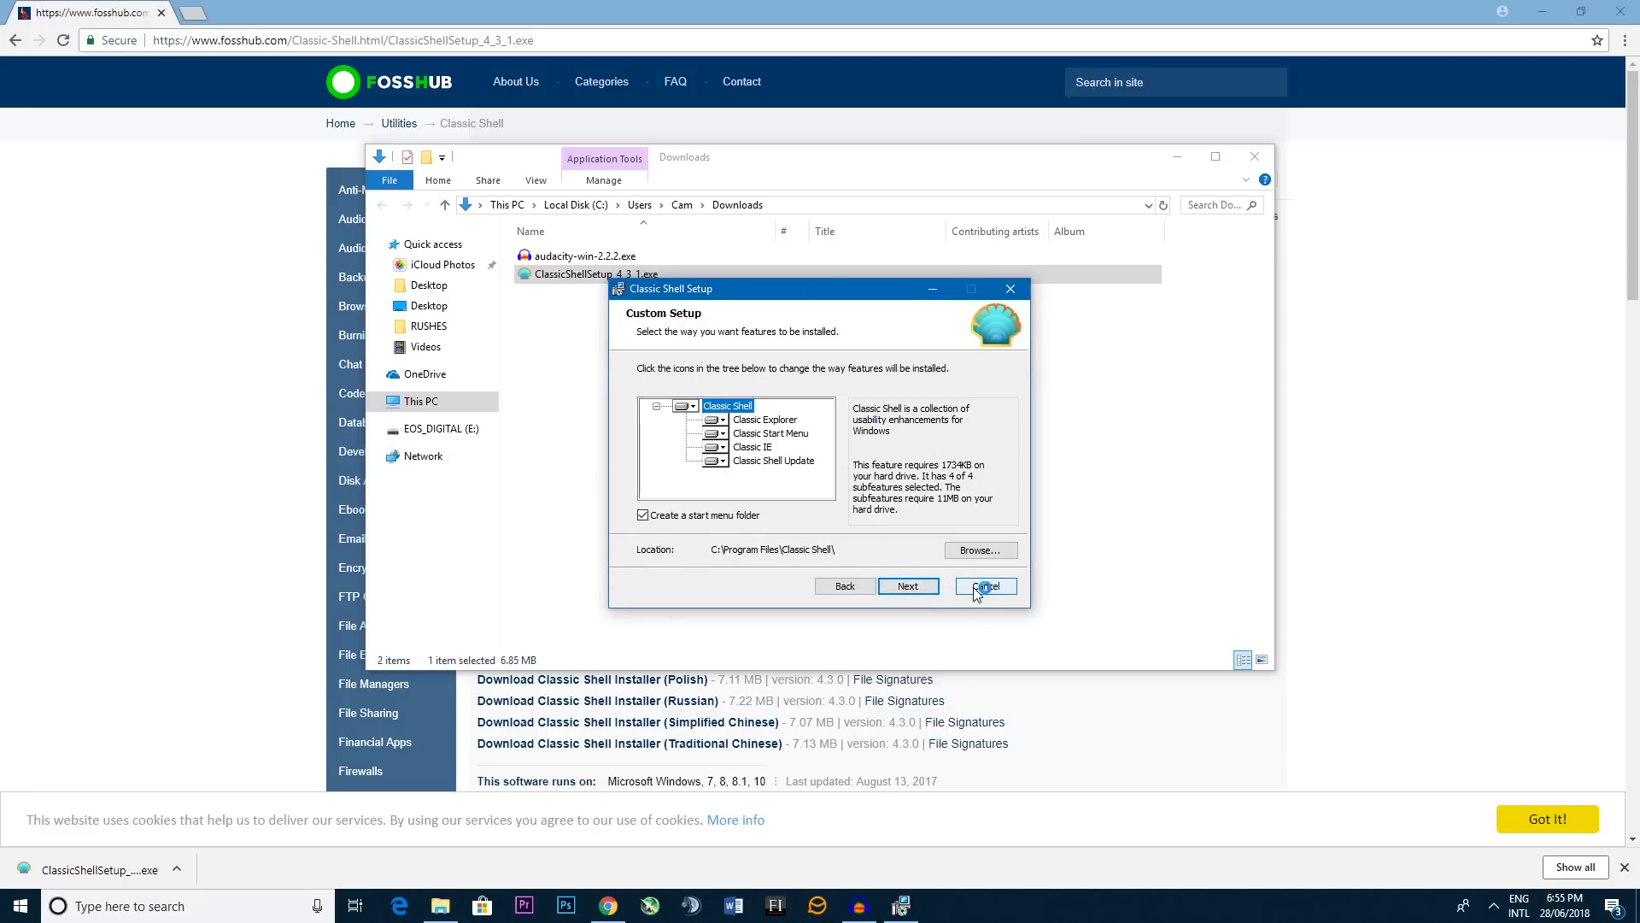
left_click(786, 477)
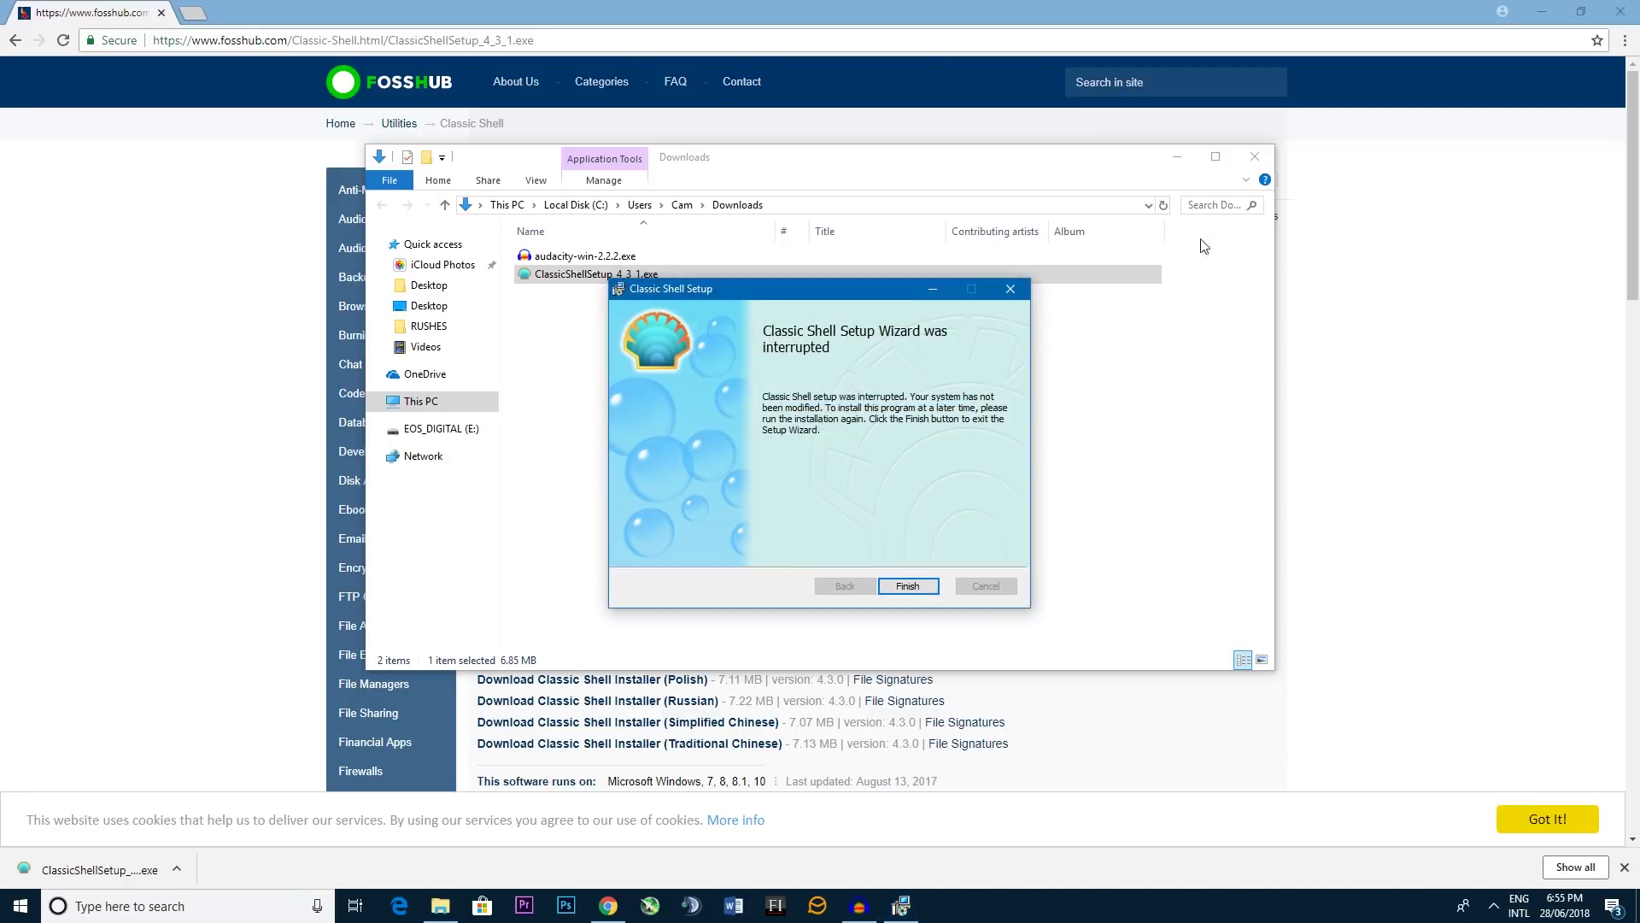
left_click(1010, 288)
left_click(1254, 156)
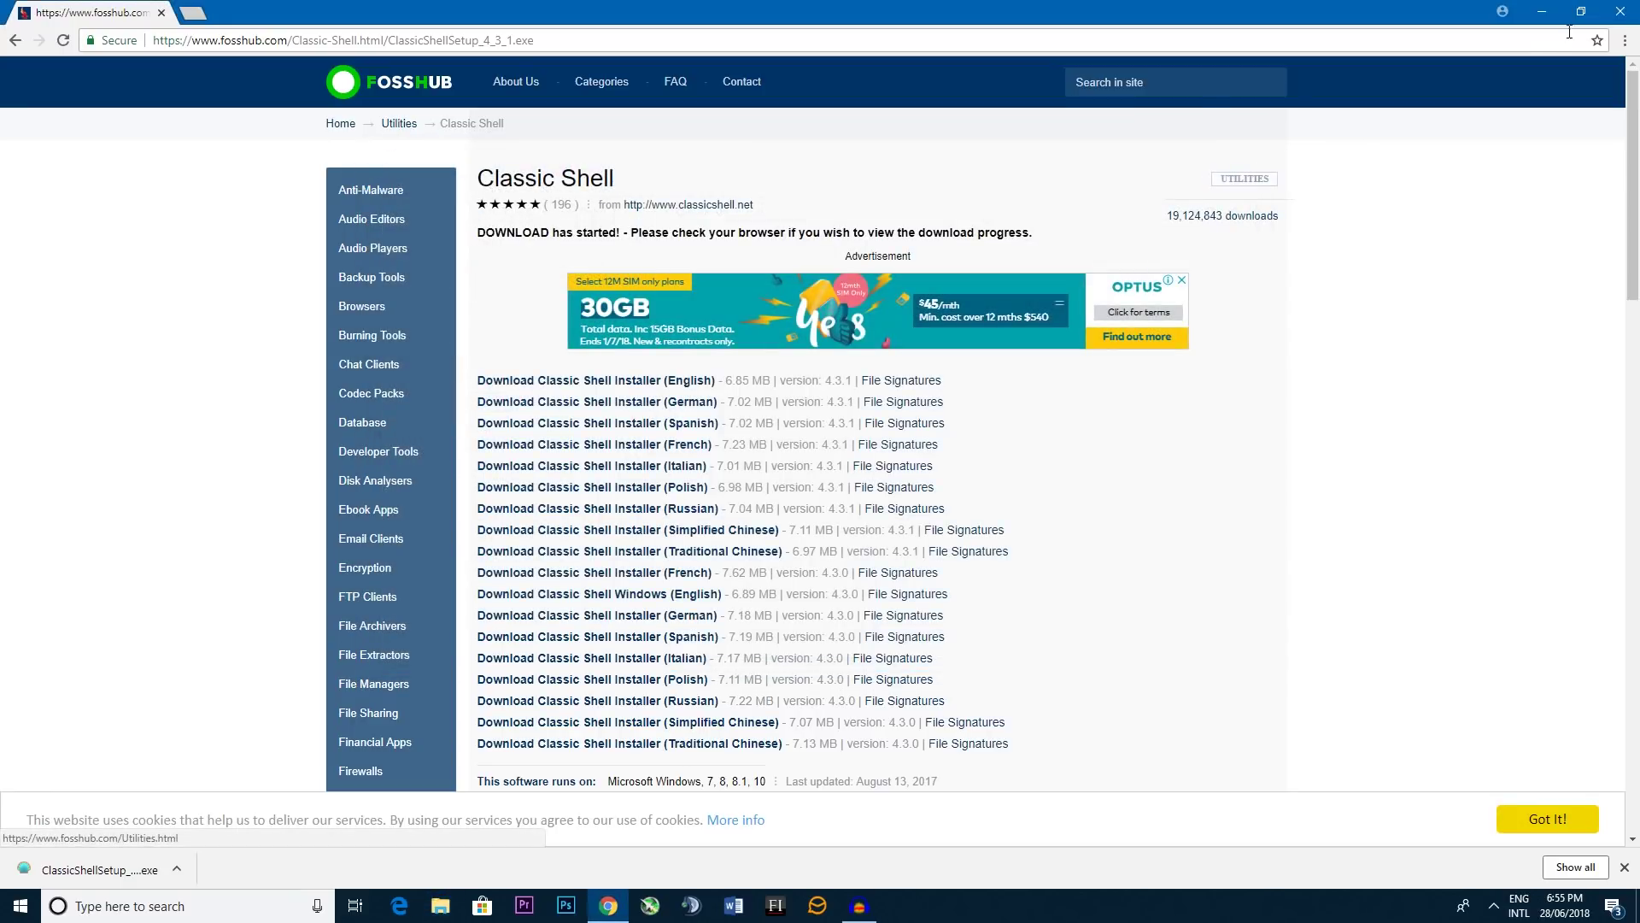
left_click(1620, 13)
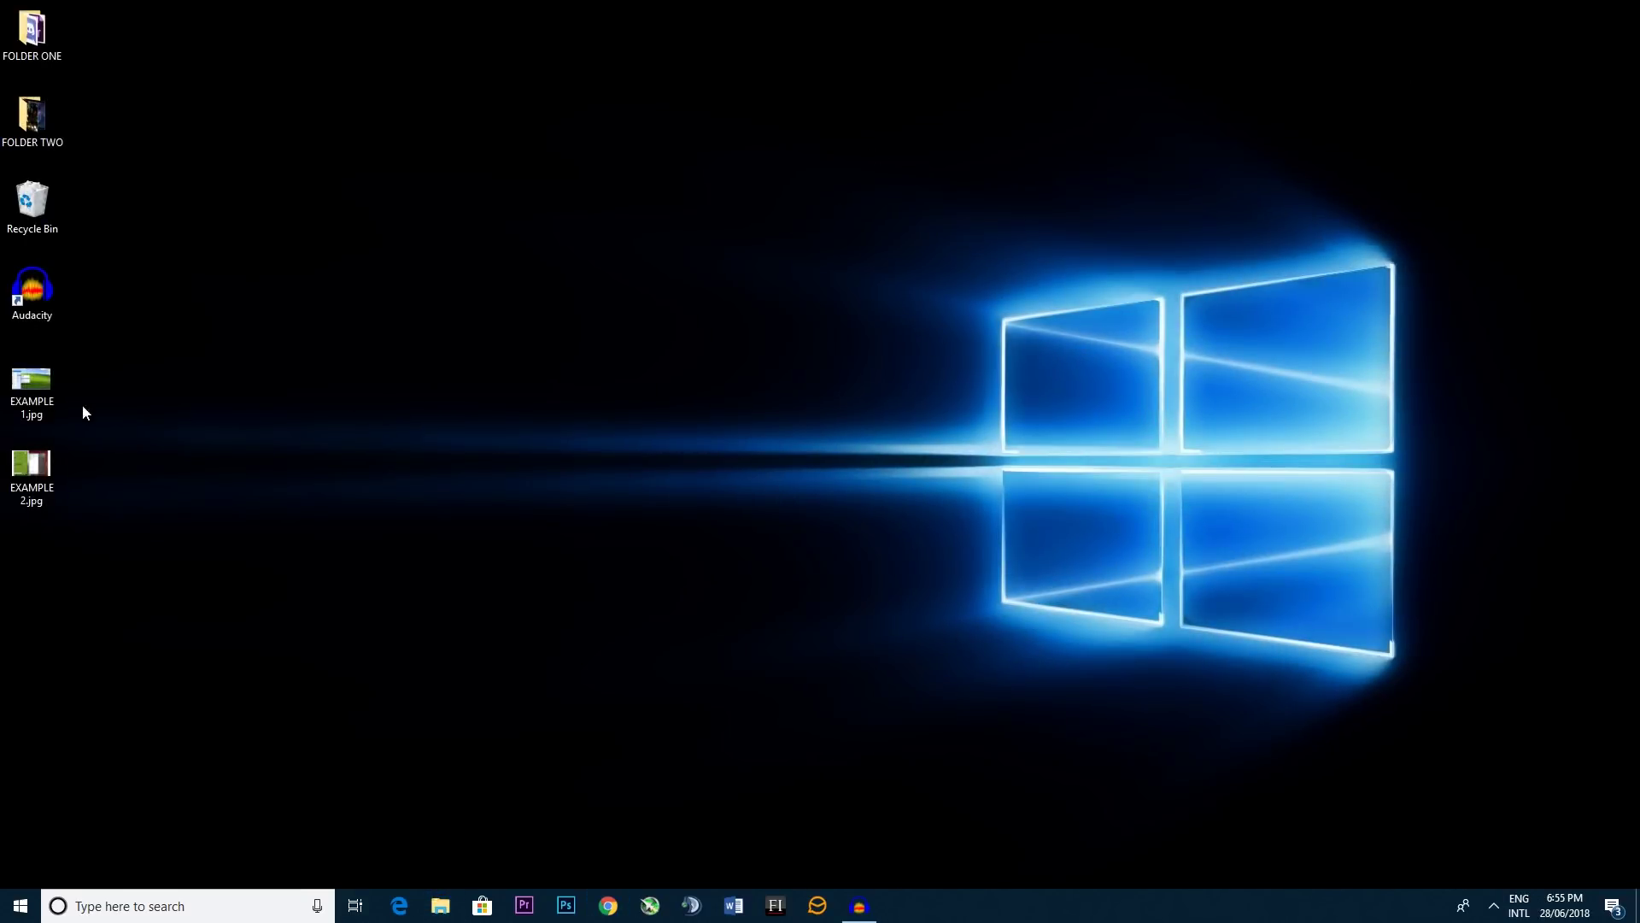
Step: Place EXAMPLE 1.jpg and EXAMPLE 2.jpg side by side in Photos, then Aero Peek the desktop with Win+comma
double_click(46, 387)
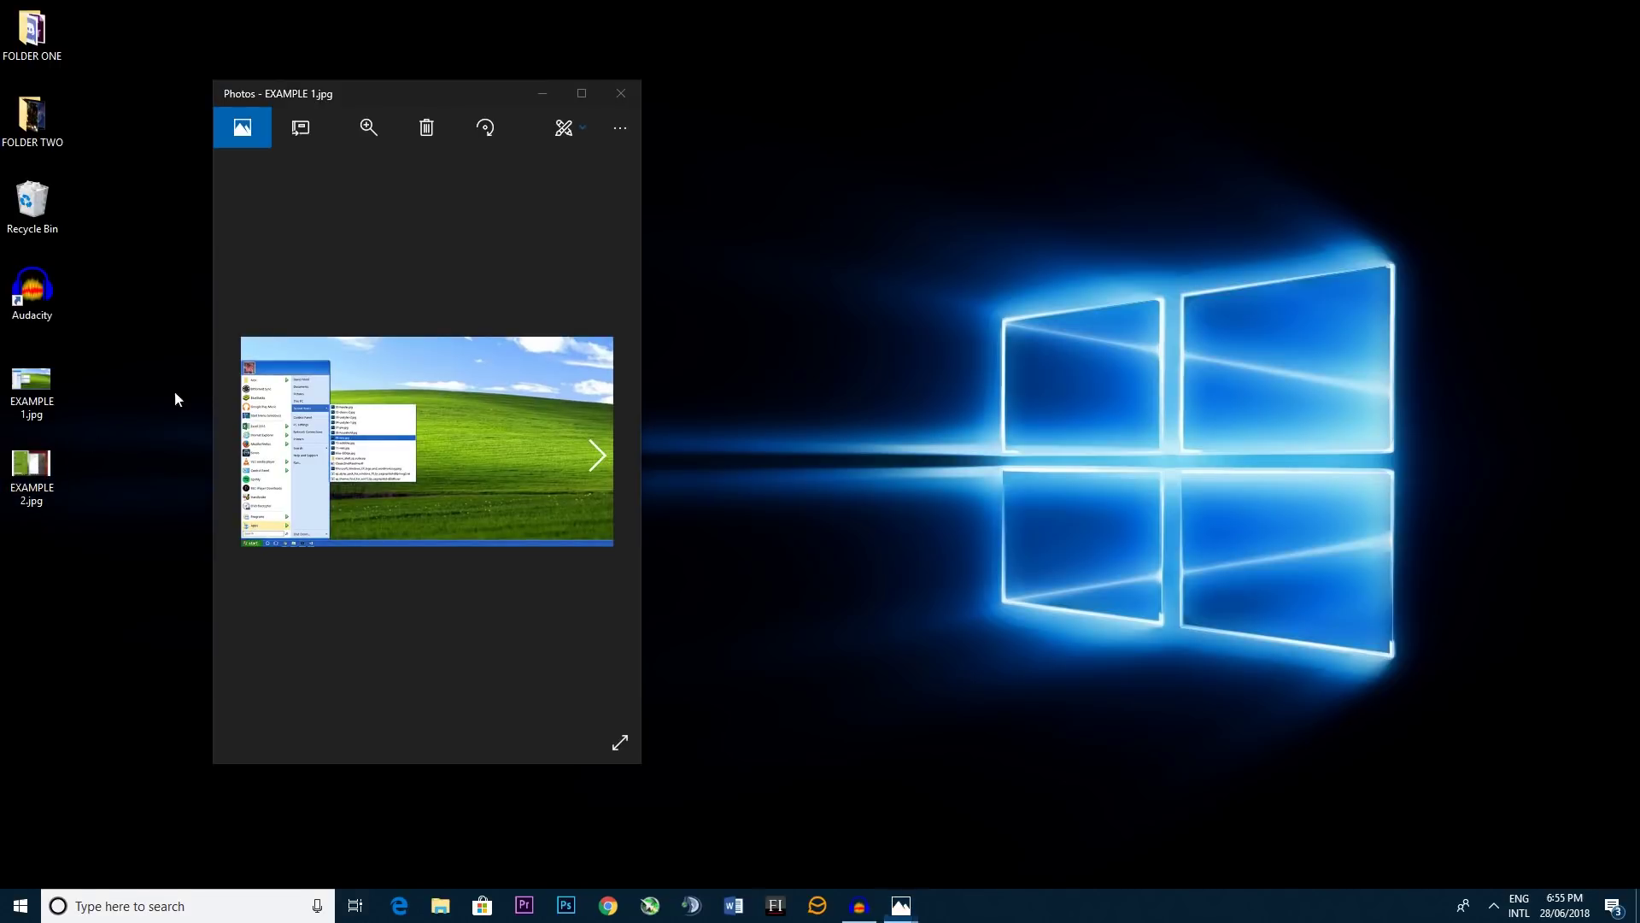
left_click_drag(453, 87, 1044, 98)
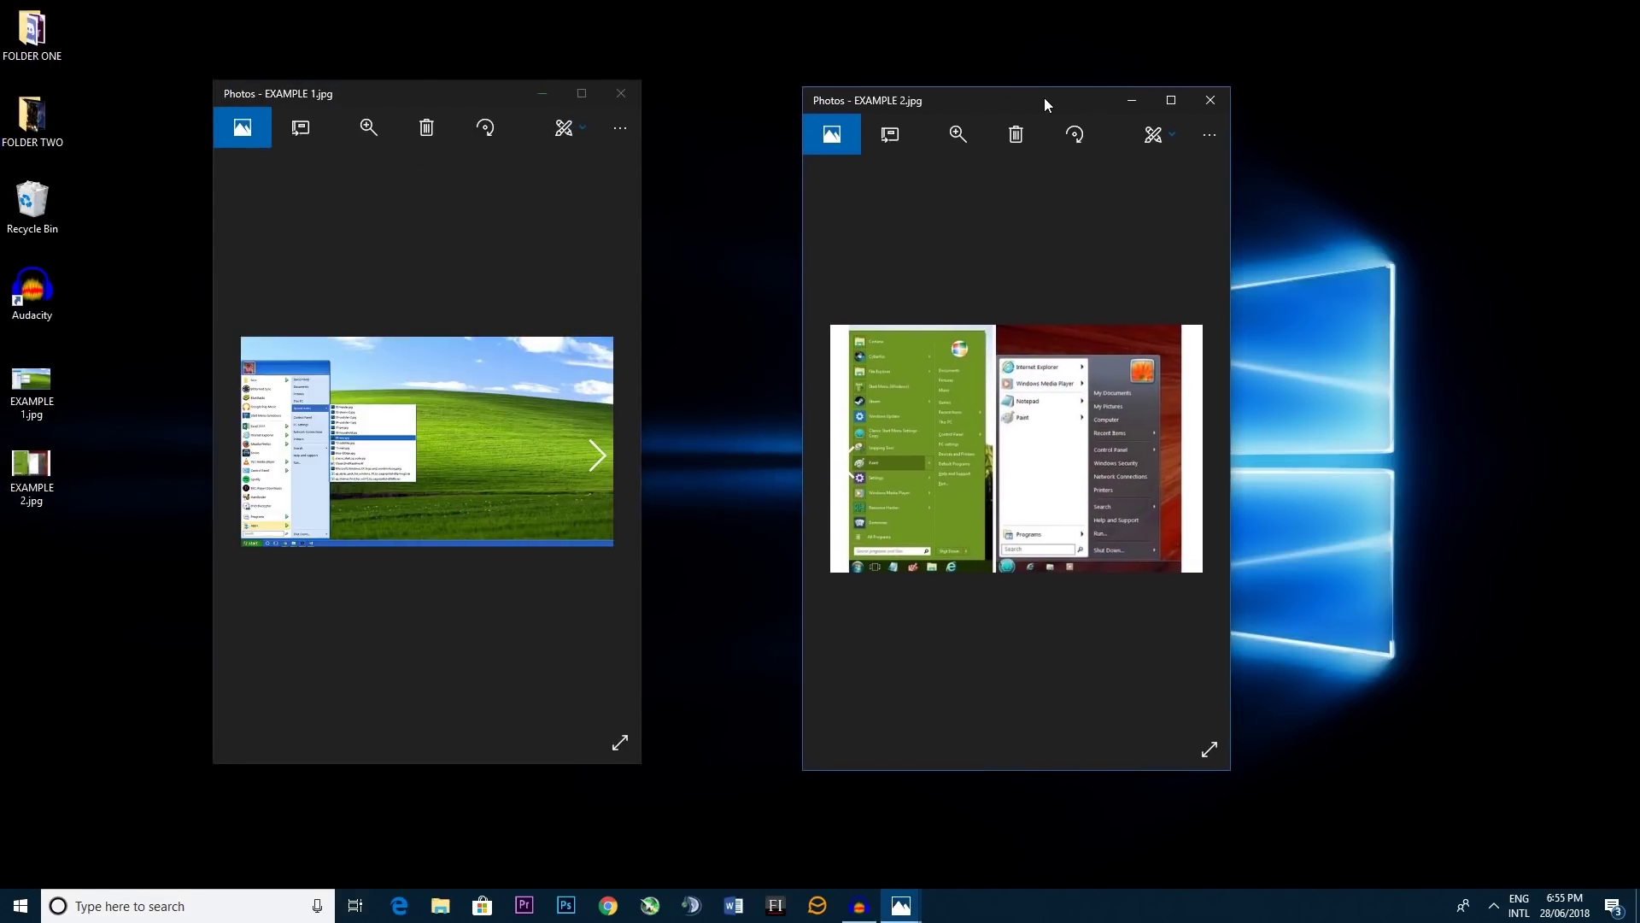
left_click(21, 906)
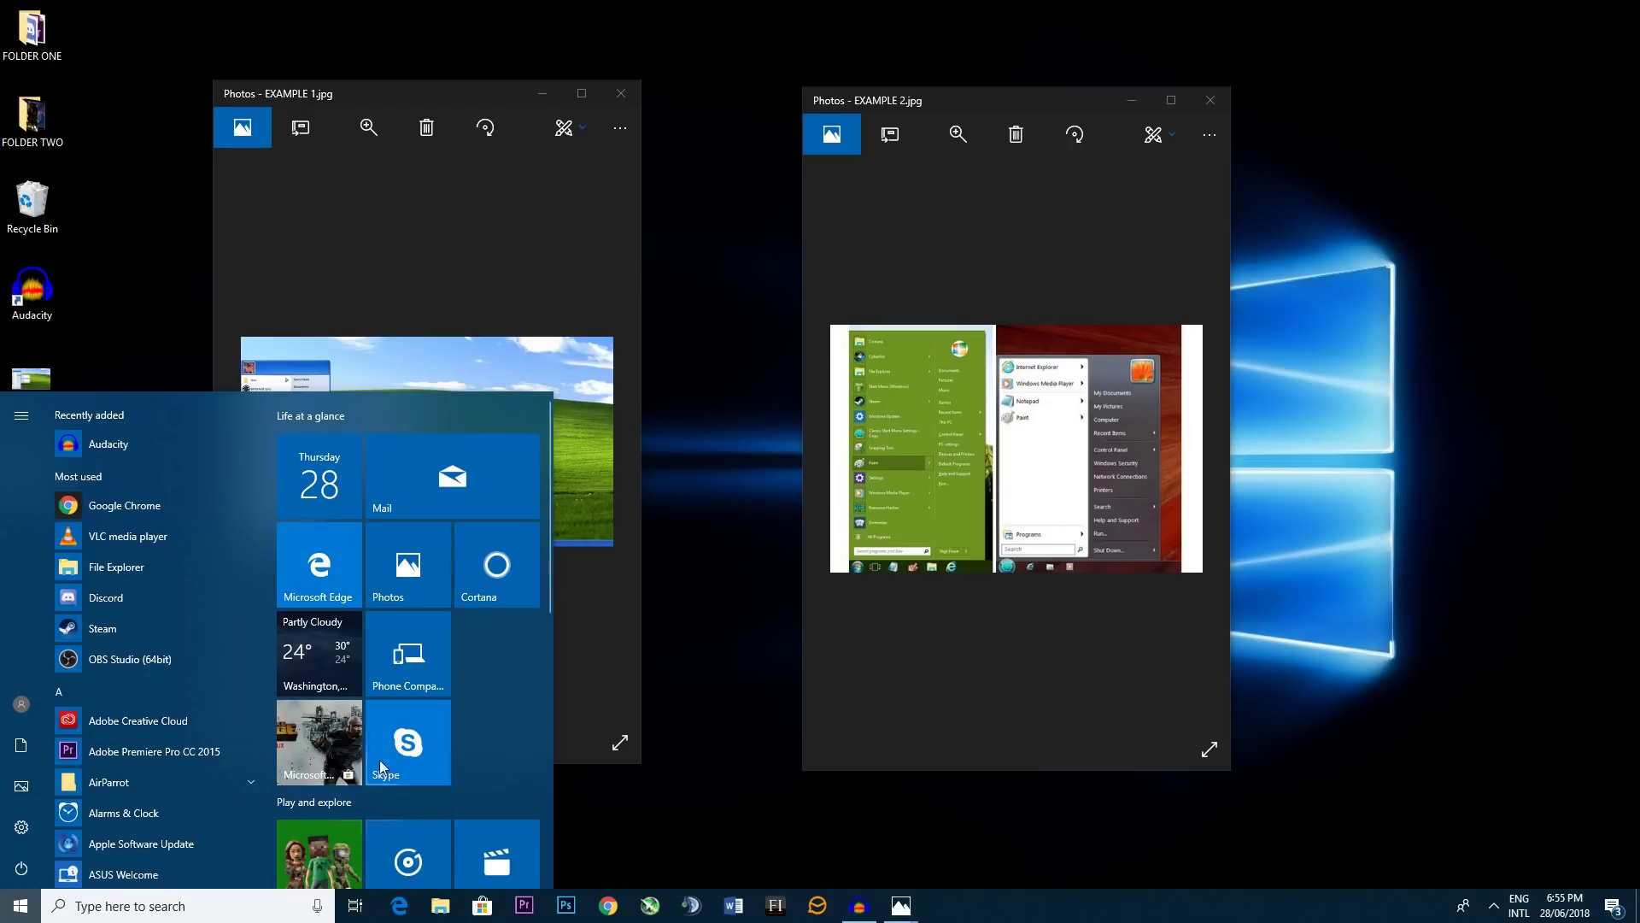
left_click(442, 361)
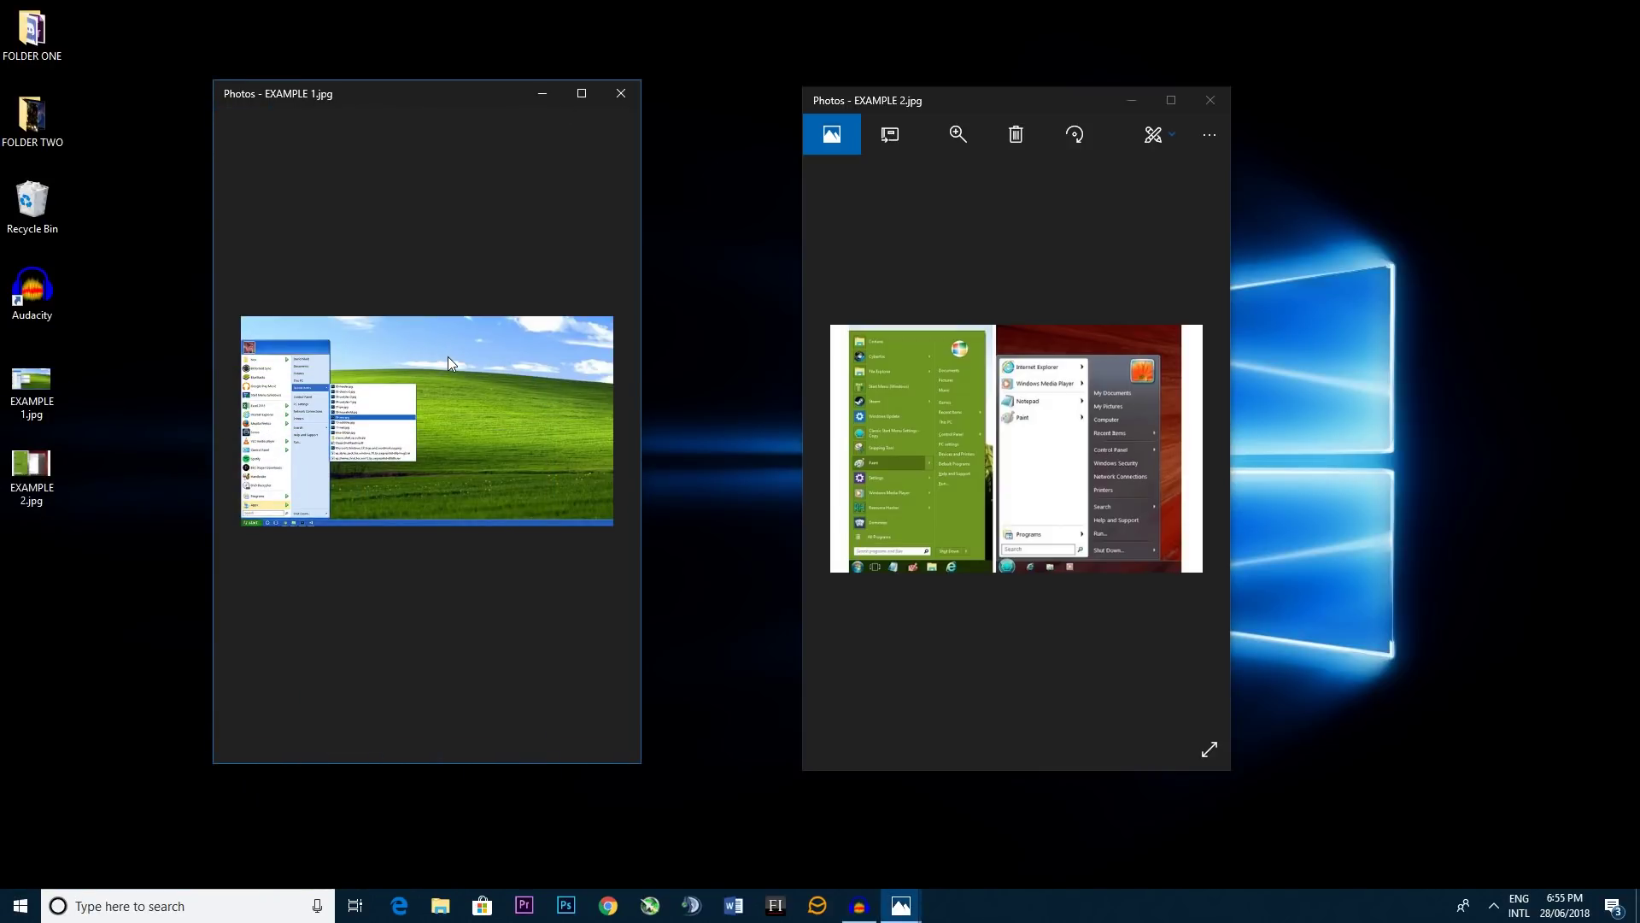
key("super+comma")
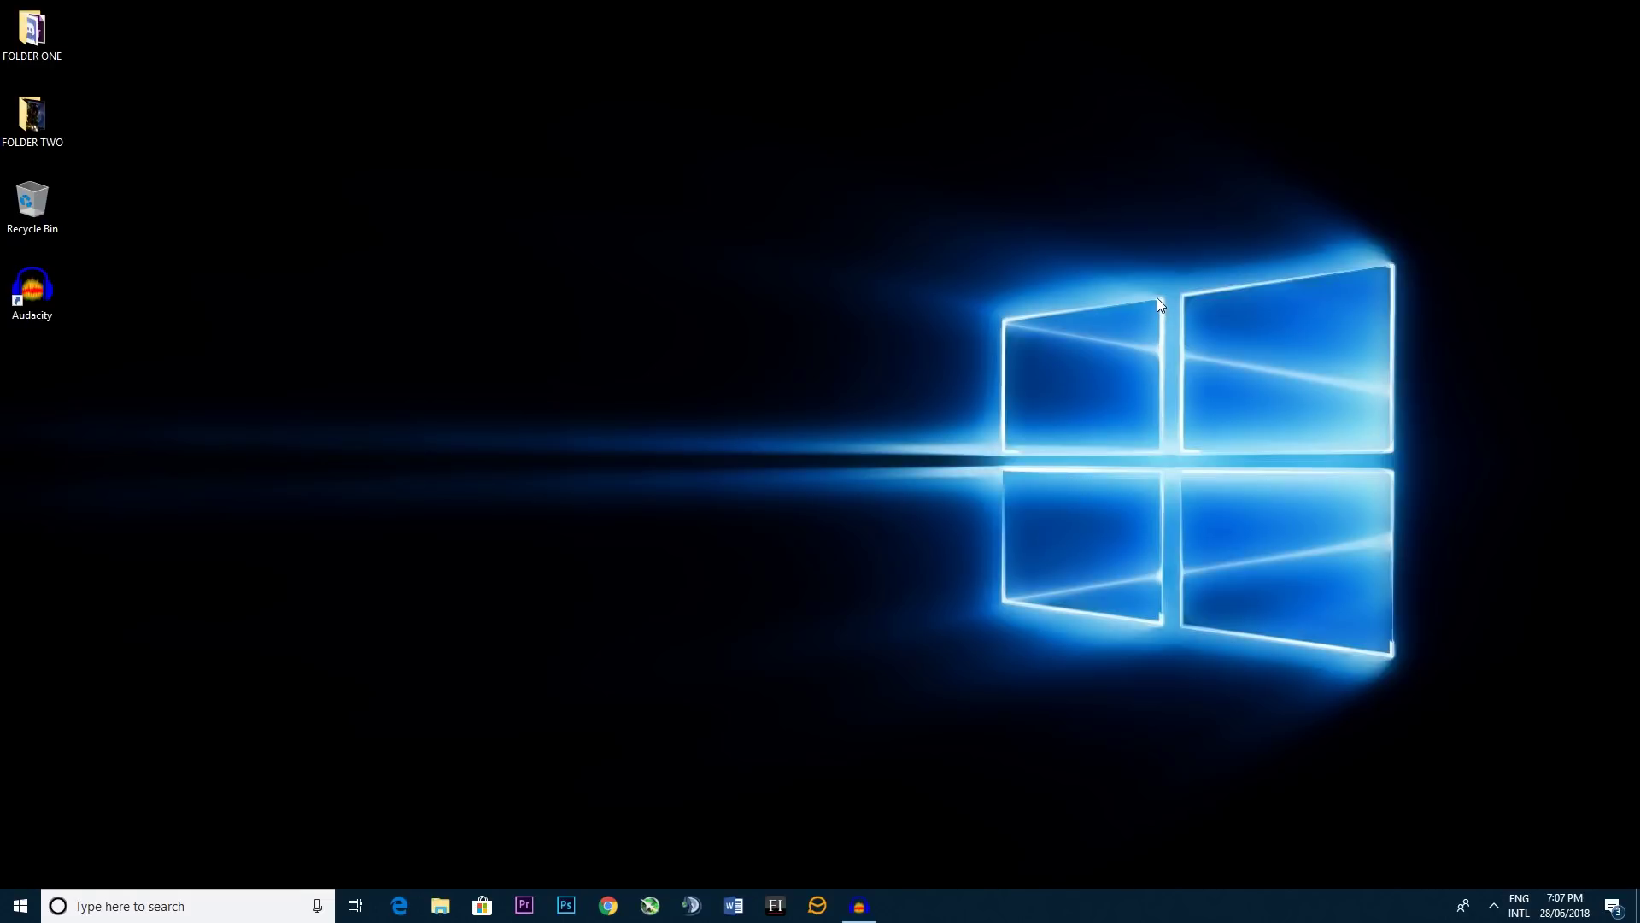
Step: In Settings > Devices, try adding a Bluetooth device, then cancel the 'Couldn't connect' dialog
left_click(20, 905)
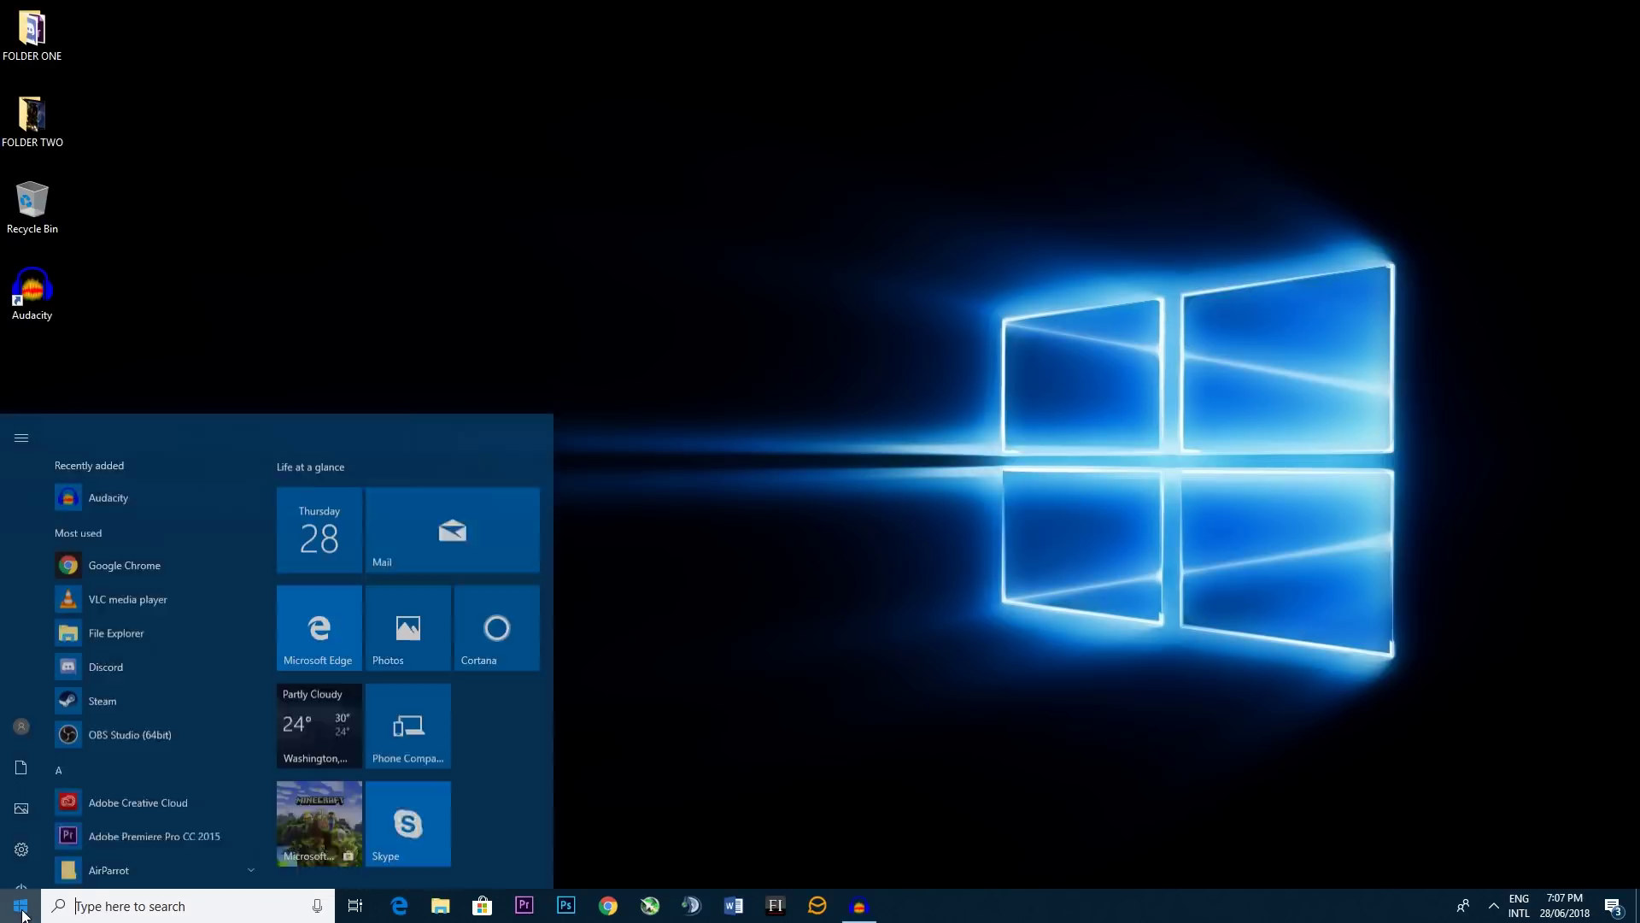
left_click(21, 837)
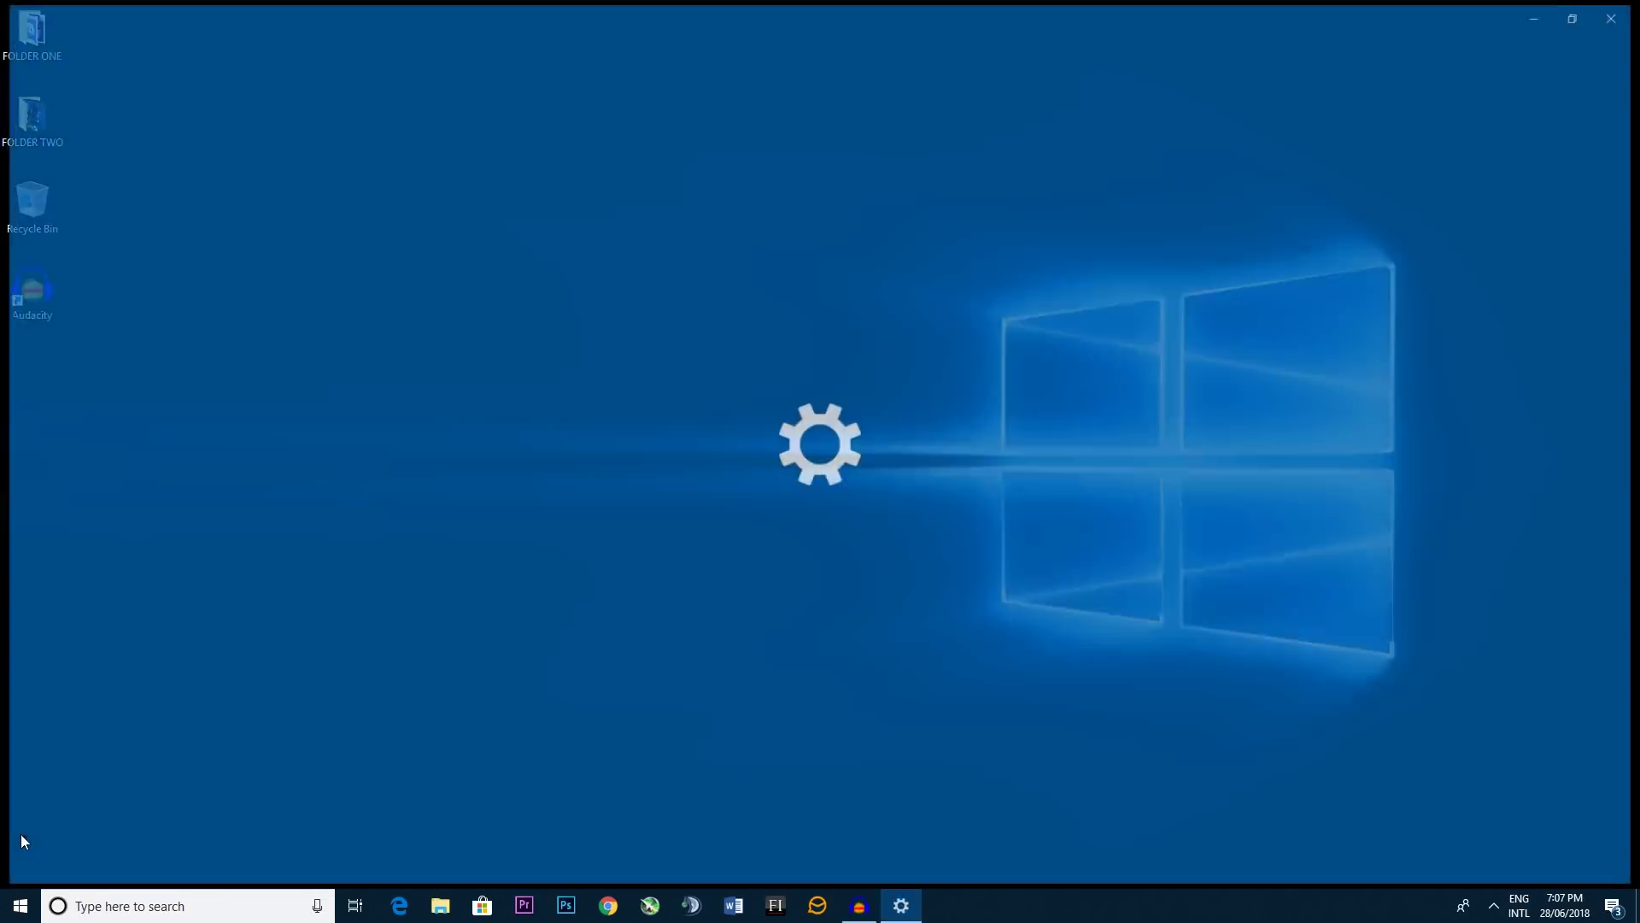
left_click(615, 202)
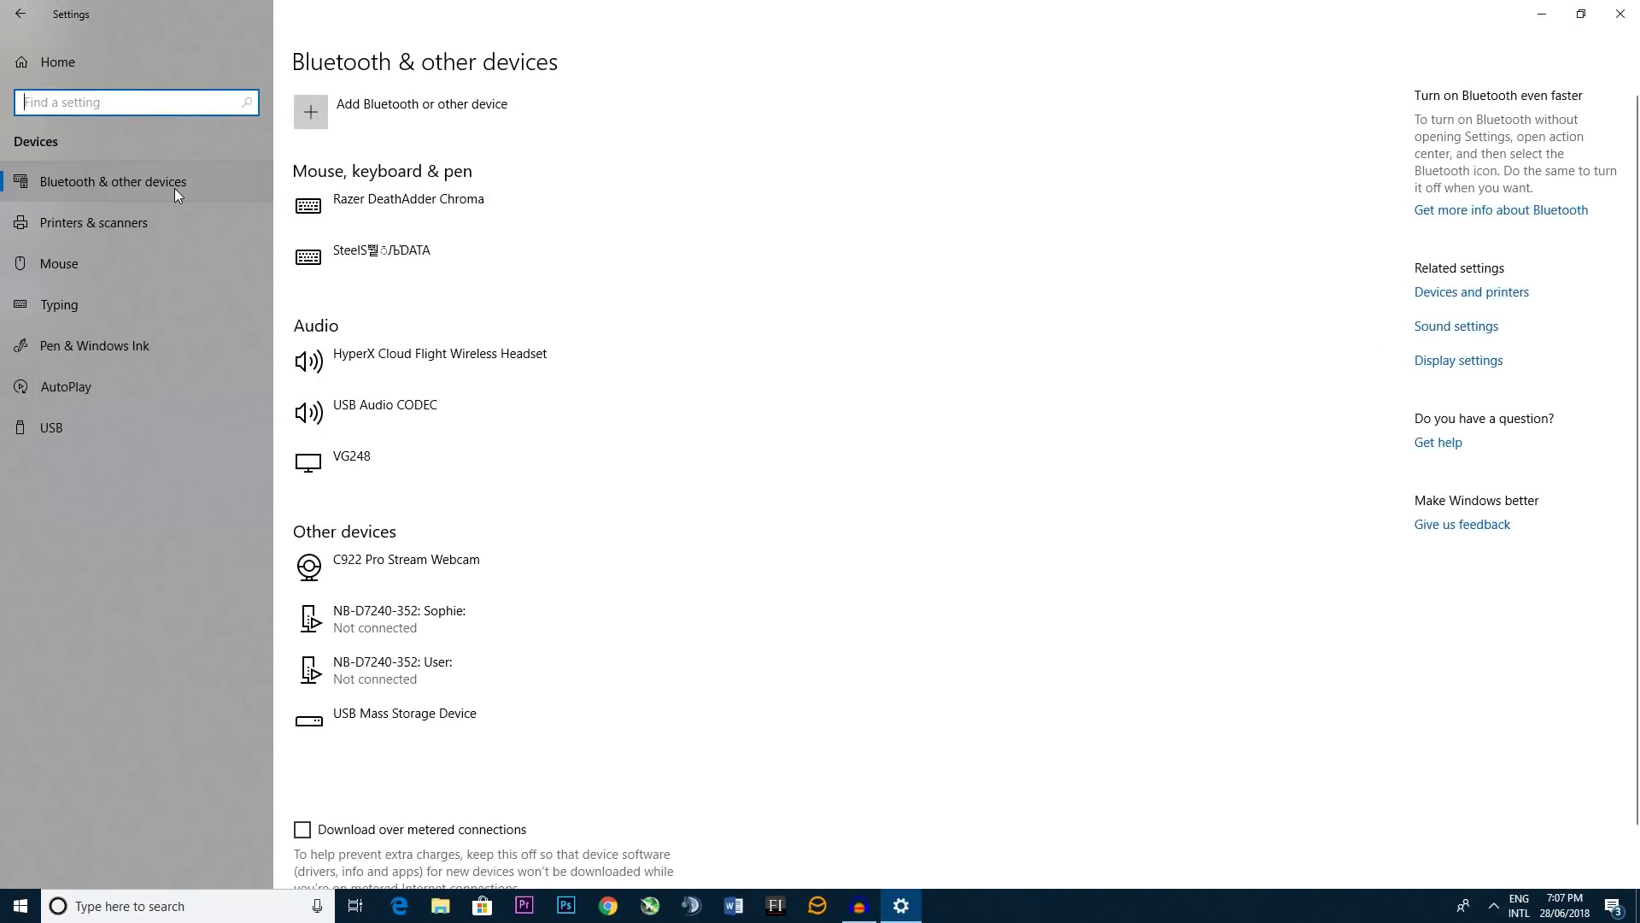
left_click(432, 118)
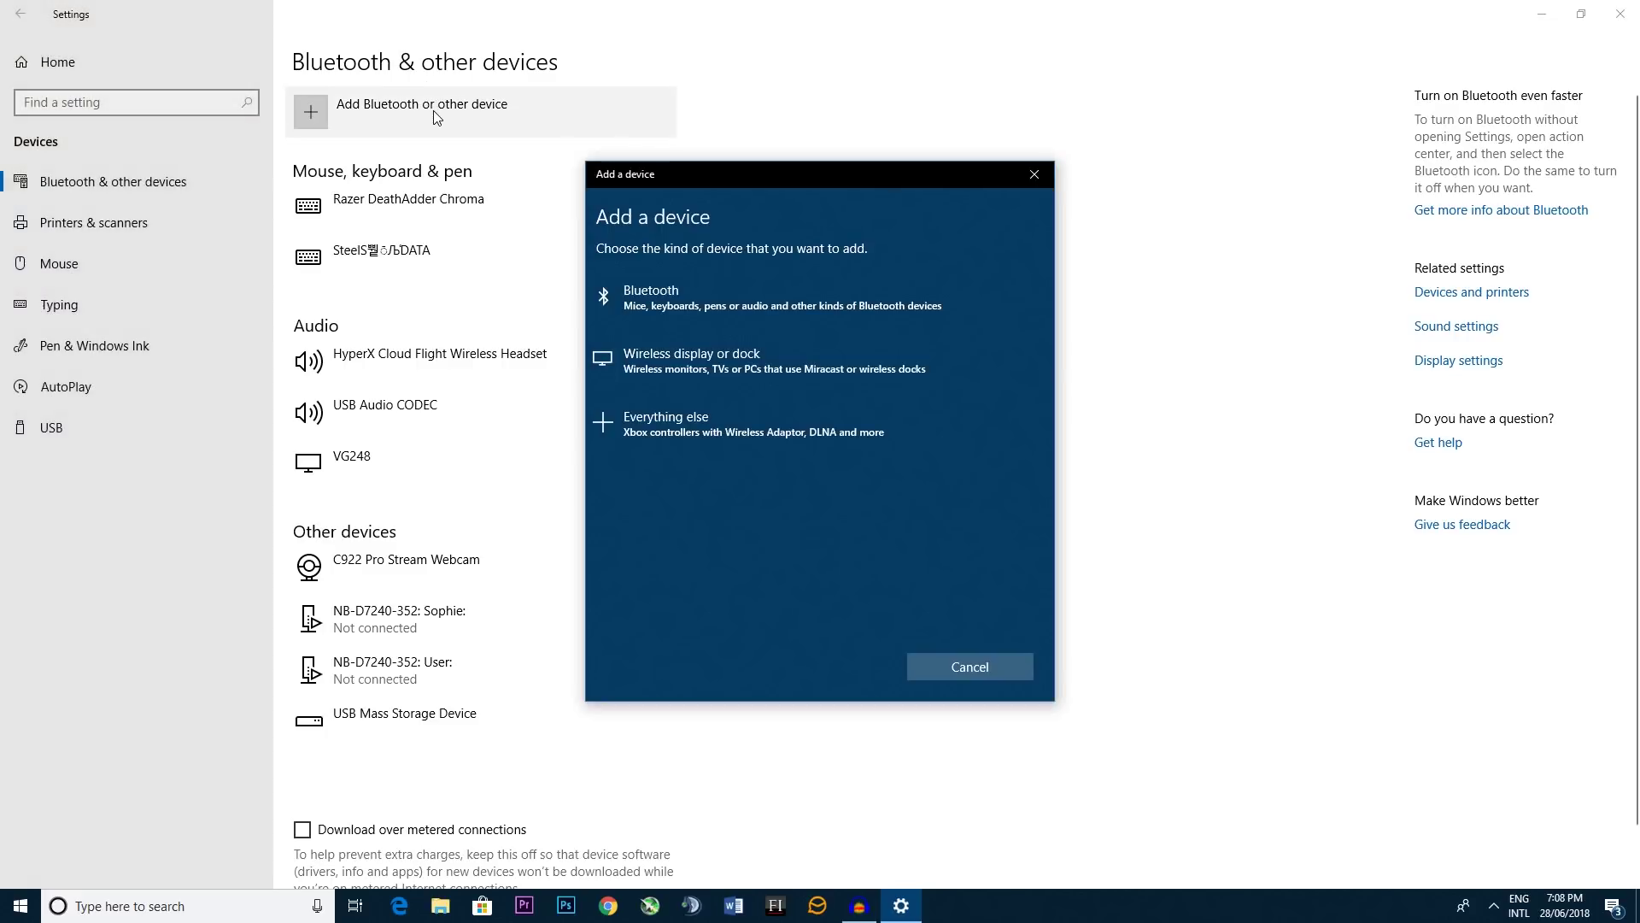
left_click(774, 300)
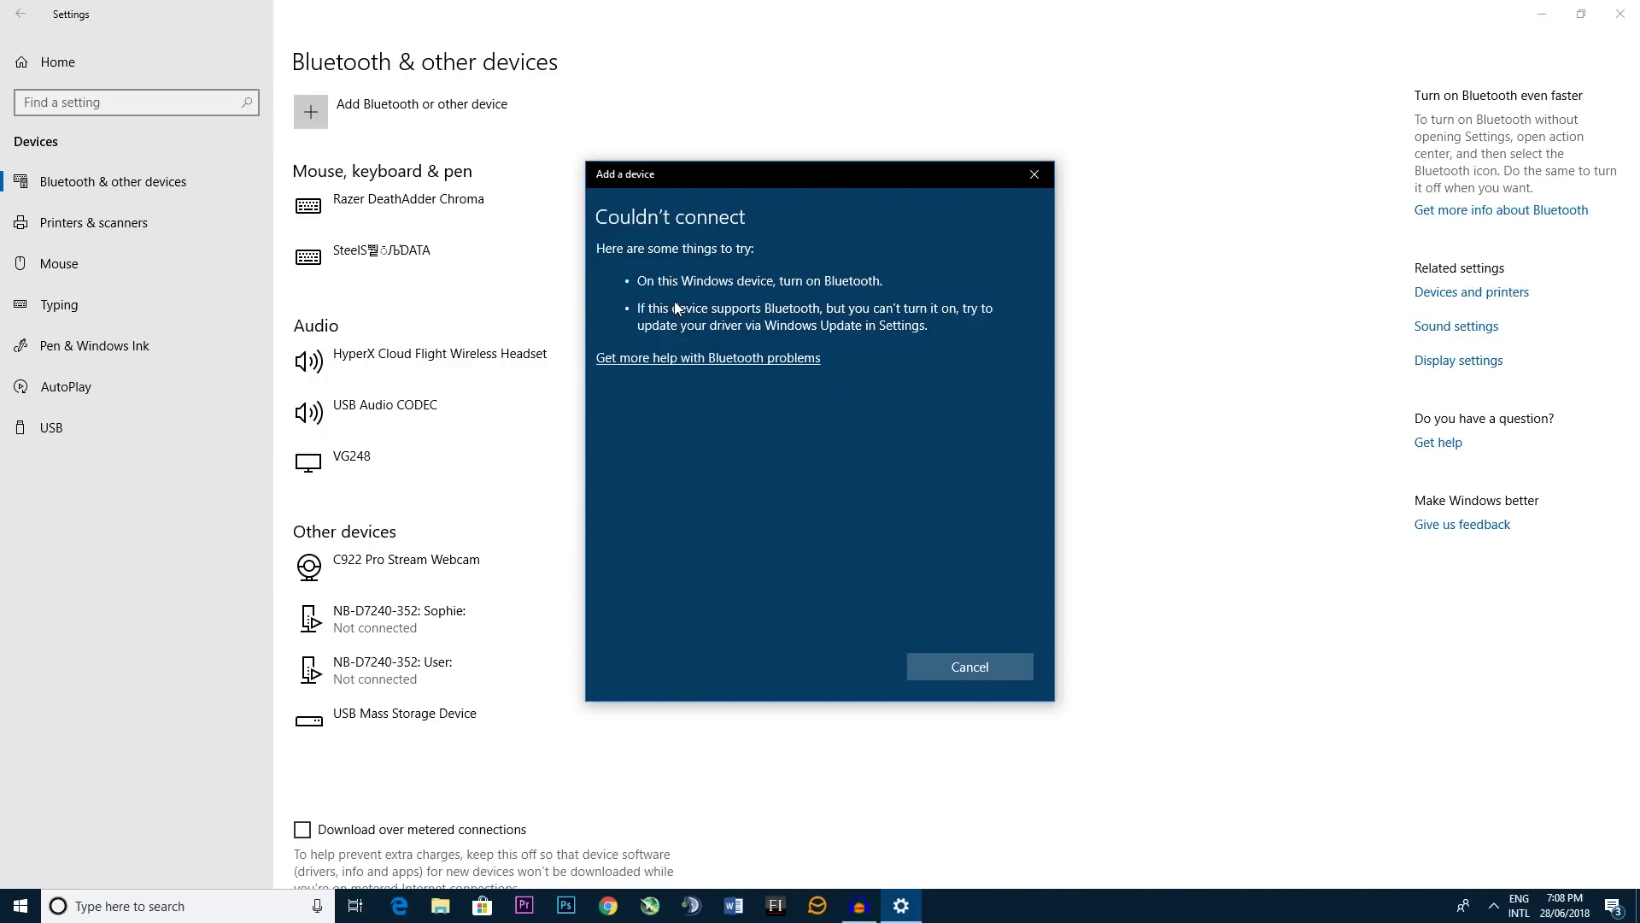
left_click(939, 658)
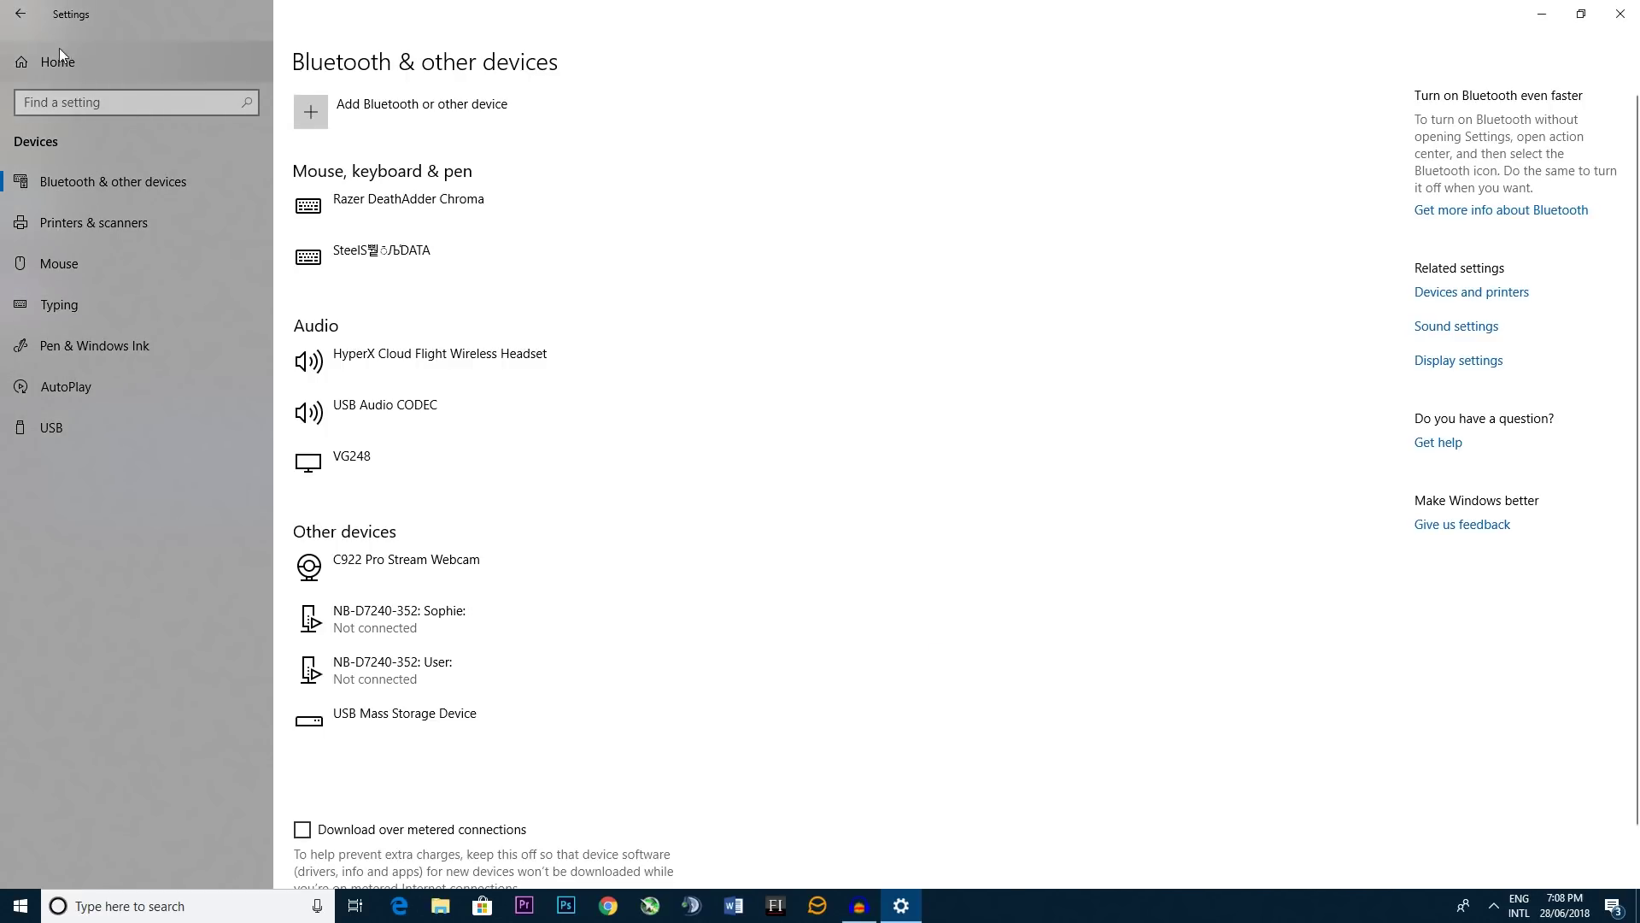
Step: Tick 'Allow Windows to lock your device automatically' under Dynamic lock in Accounts > Sign-in options
left_click(20, 15)
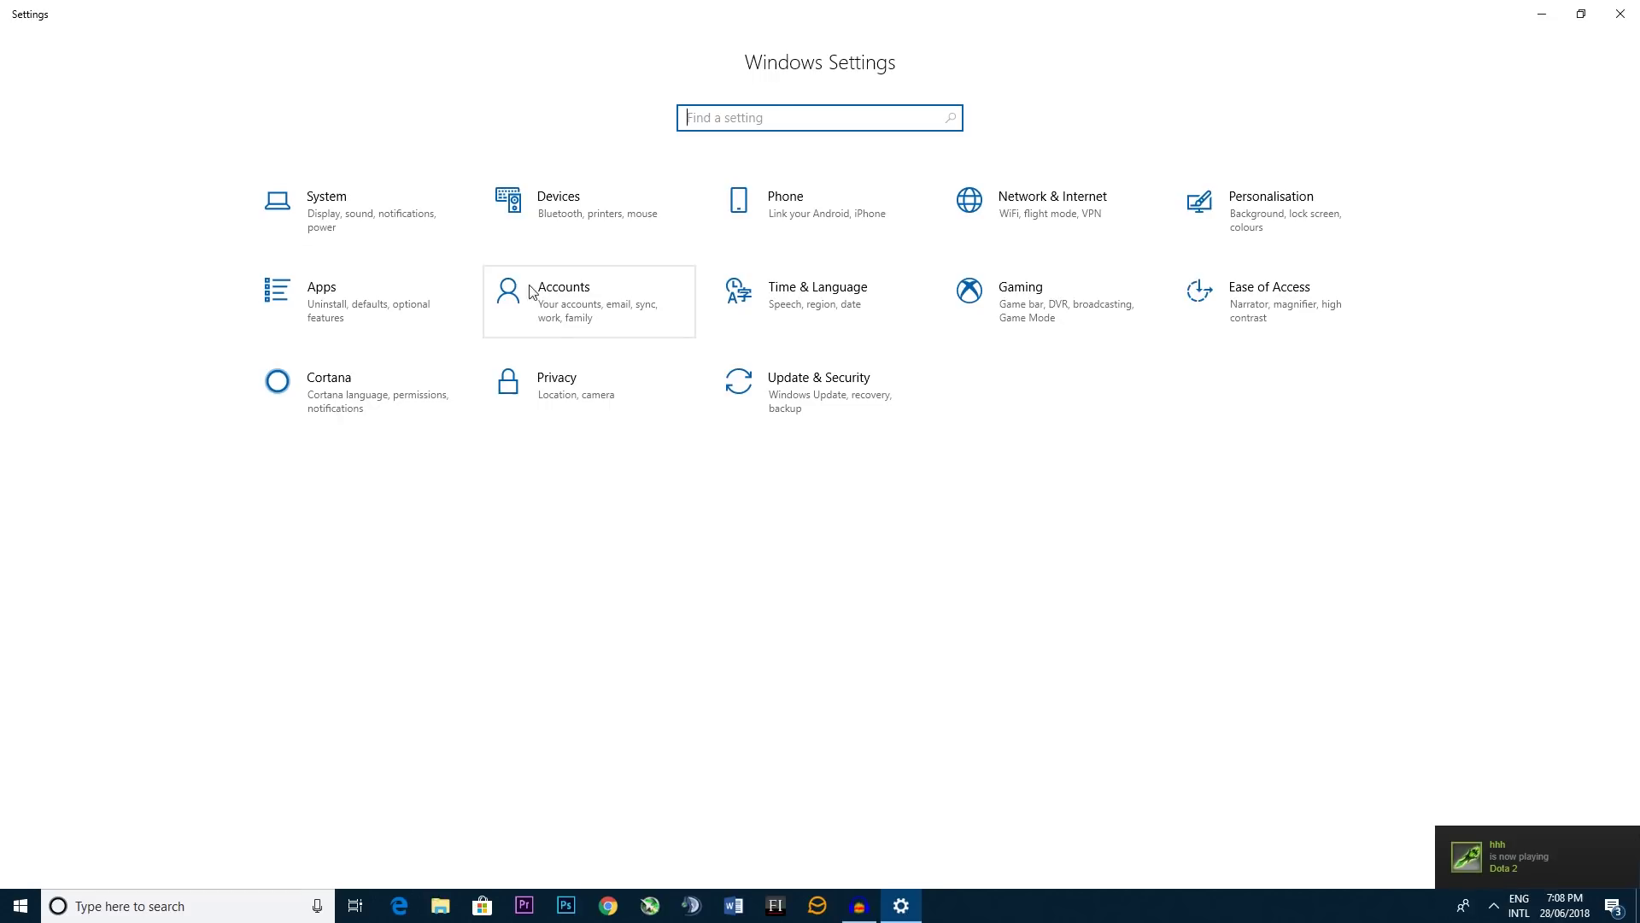
left_click(583, 320)
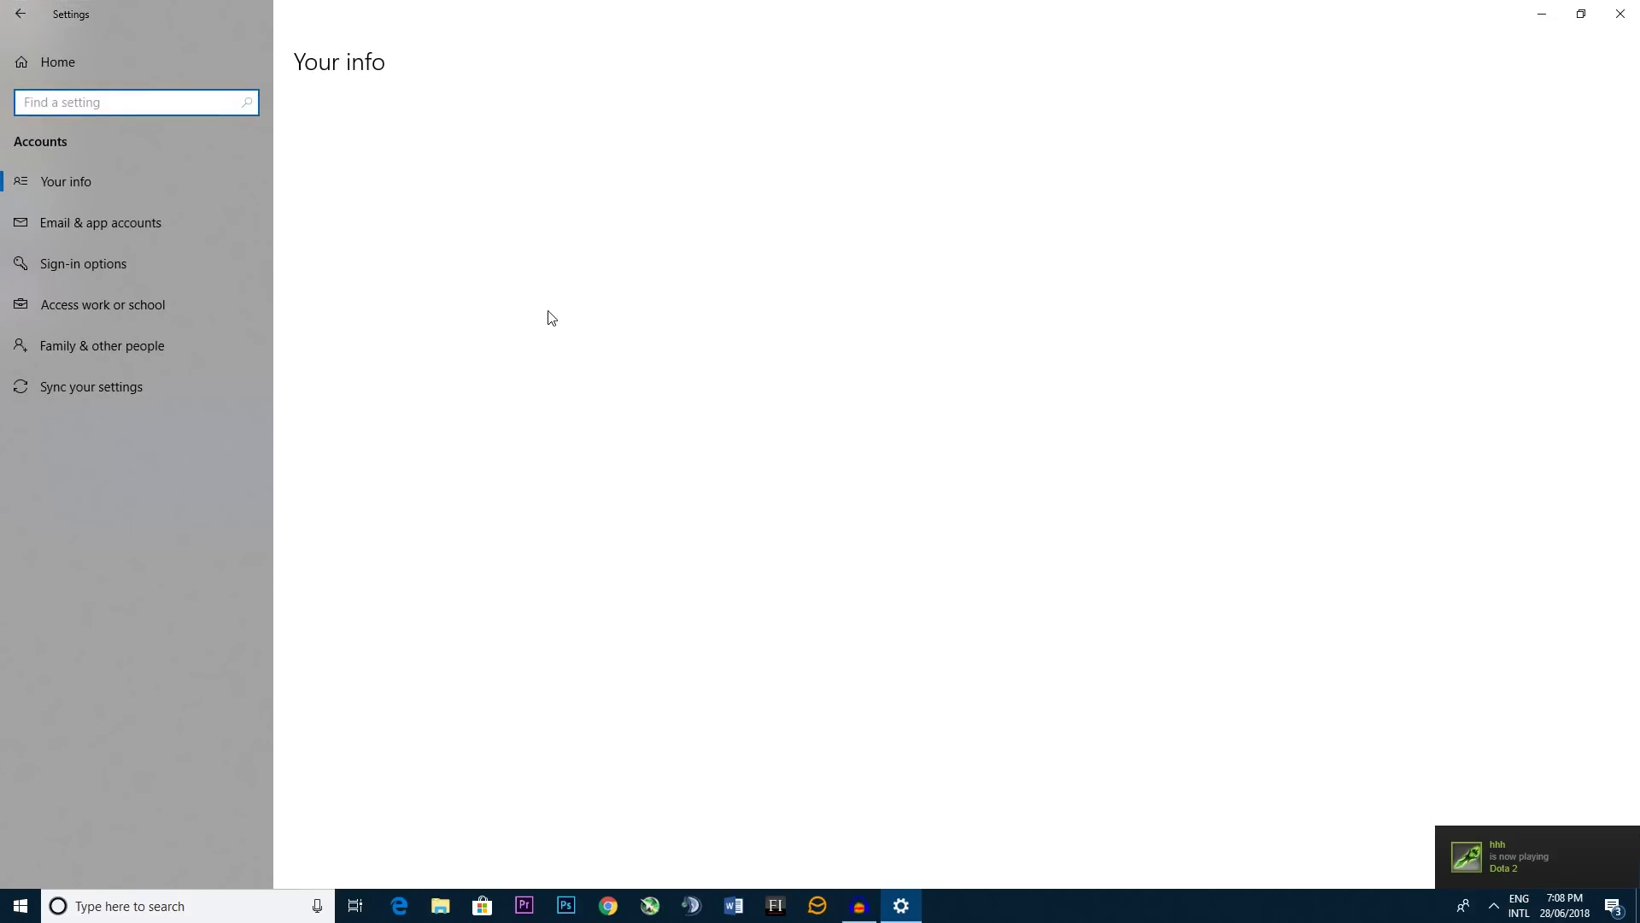
left_click(116, 264)
scroll(500, 289, "down", 5)
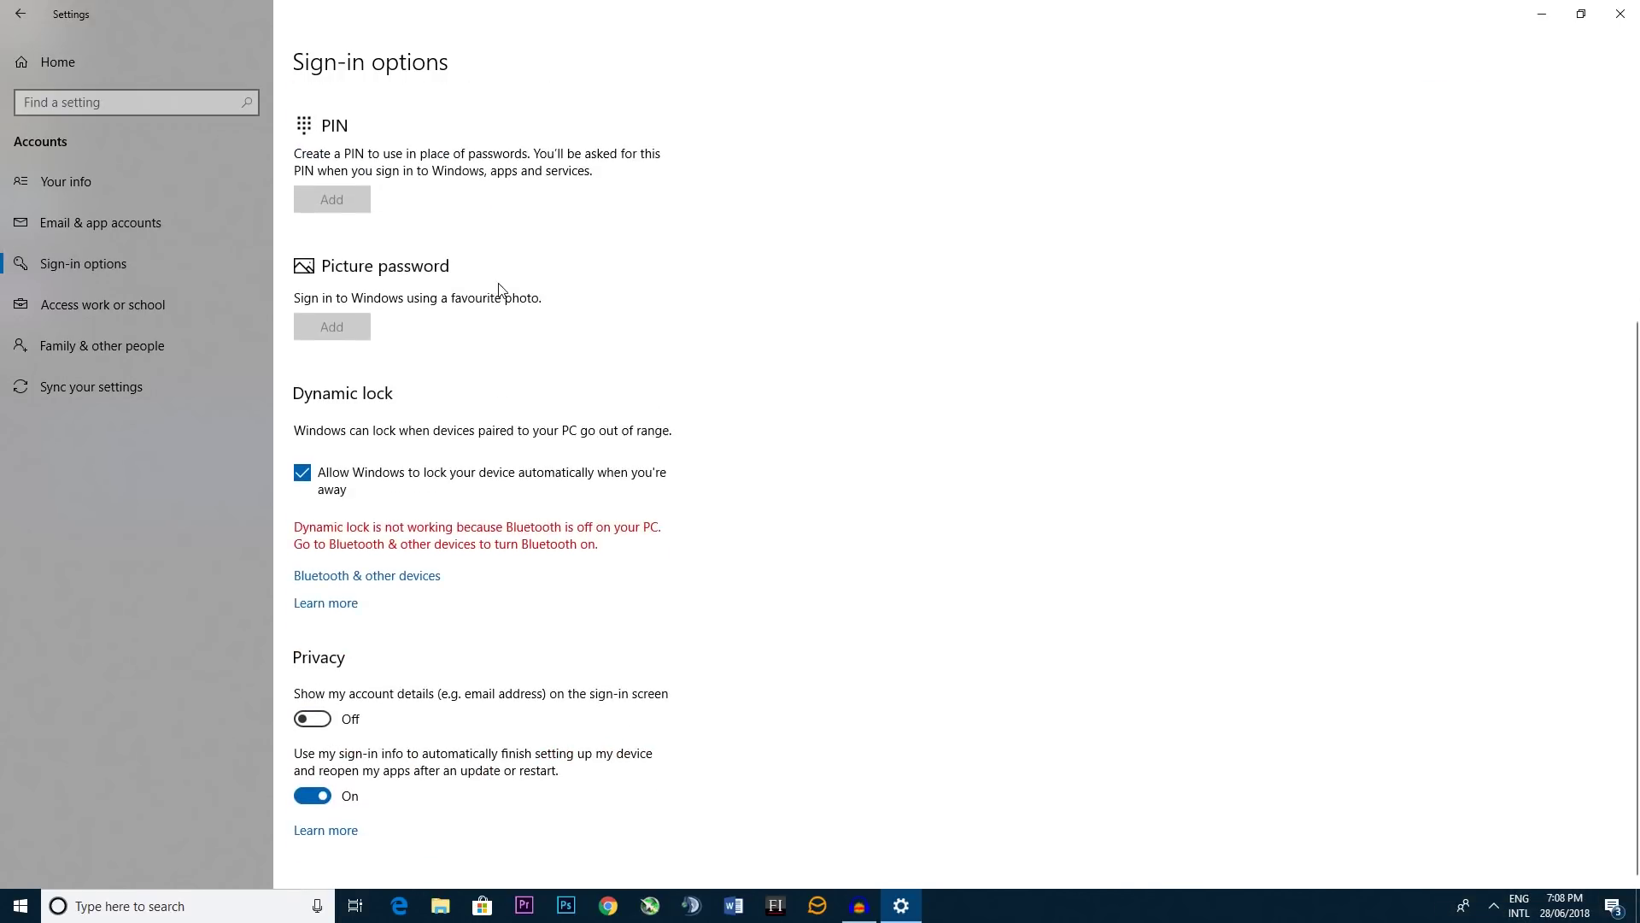
left_click(304, 475)
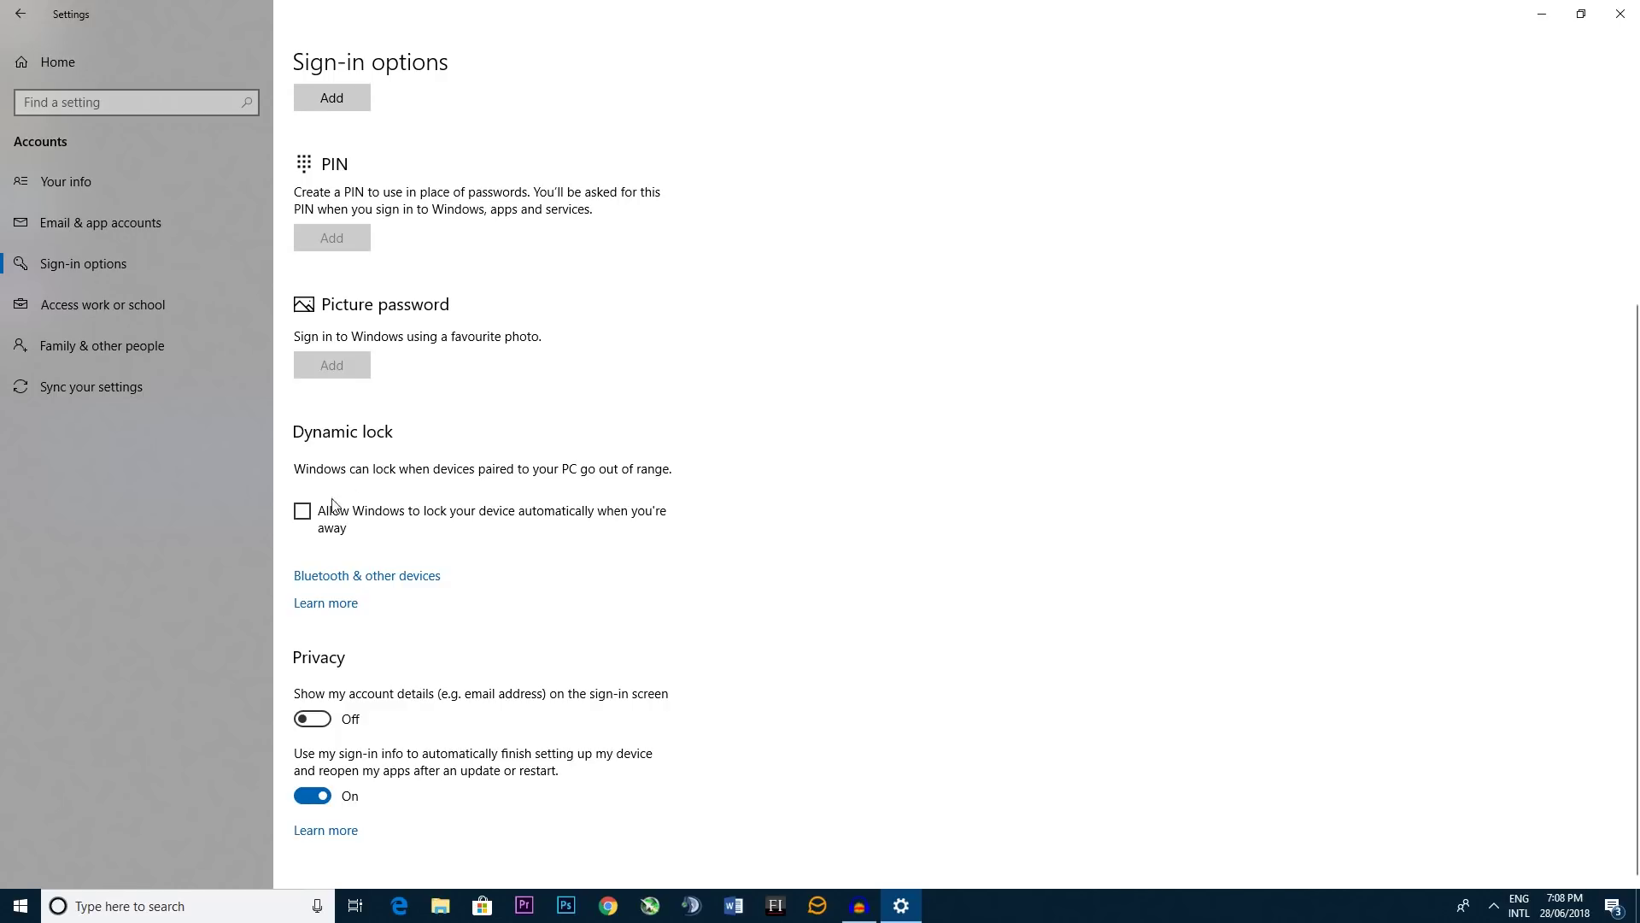
left_click(304, 511)
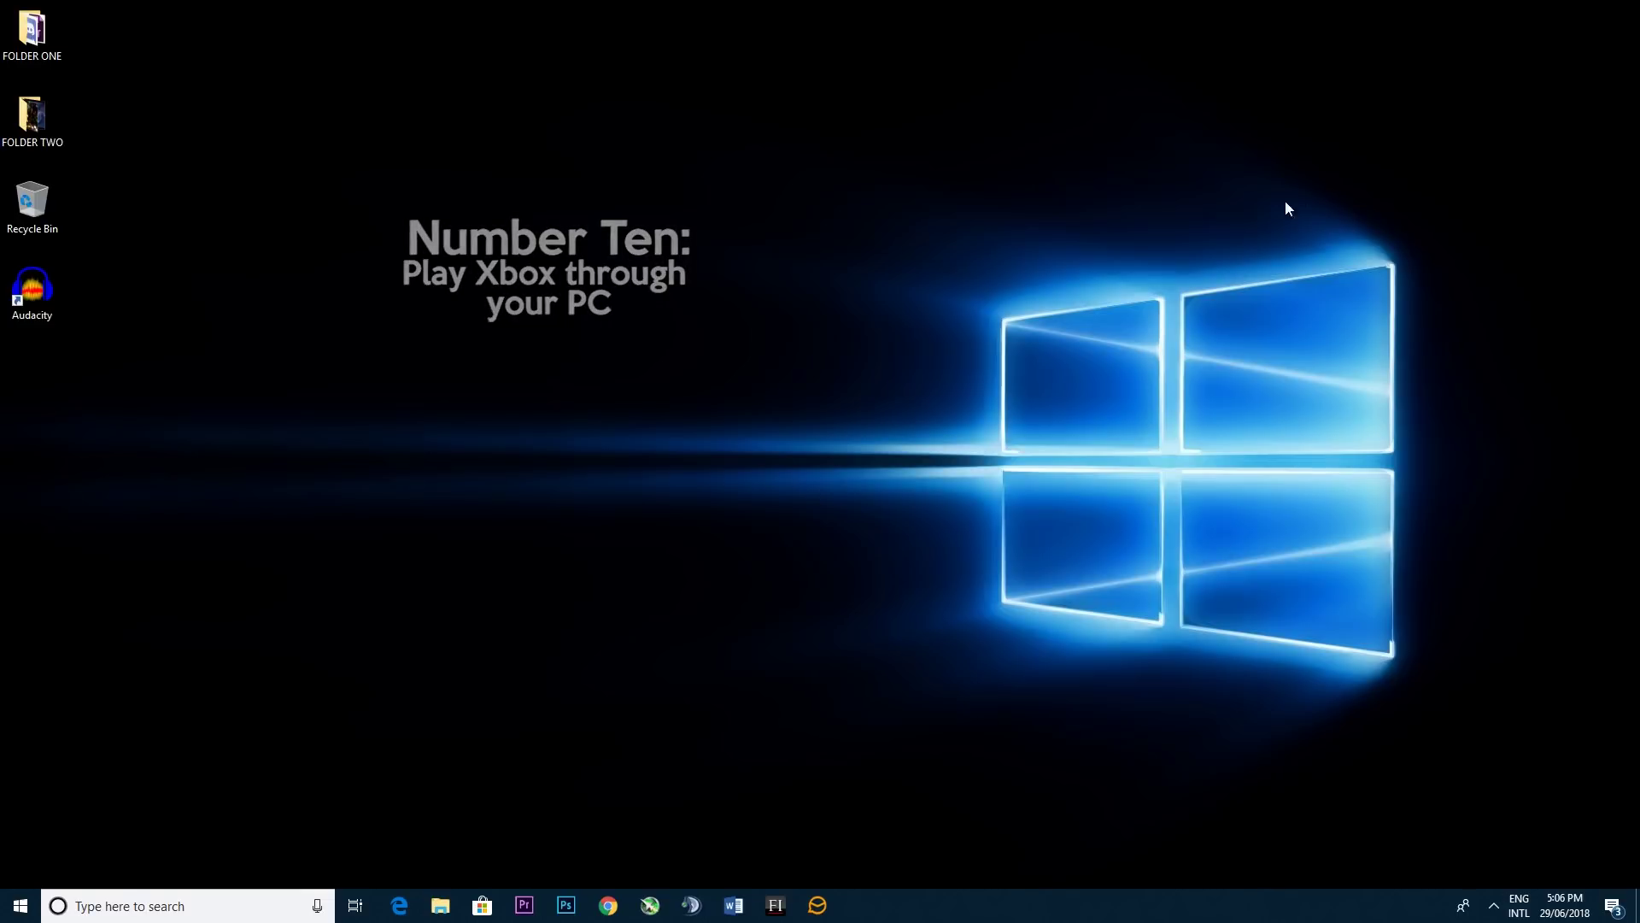
left_click(17, 914)
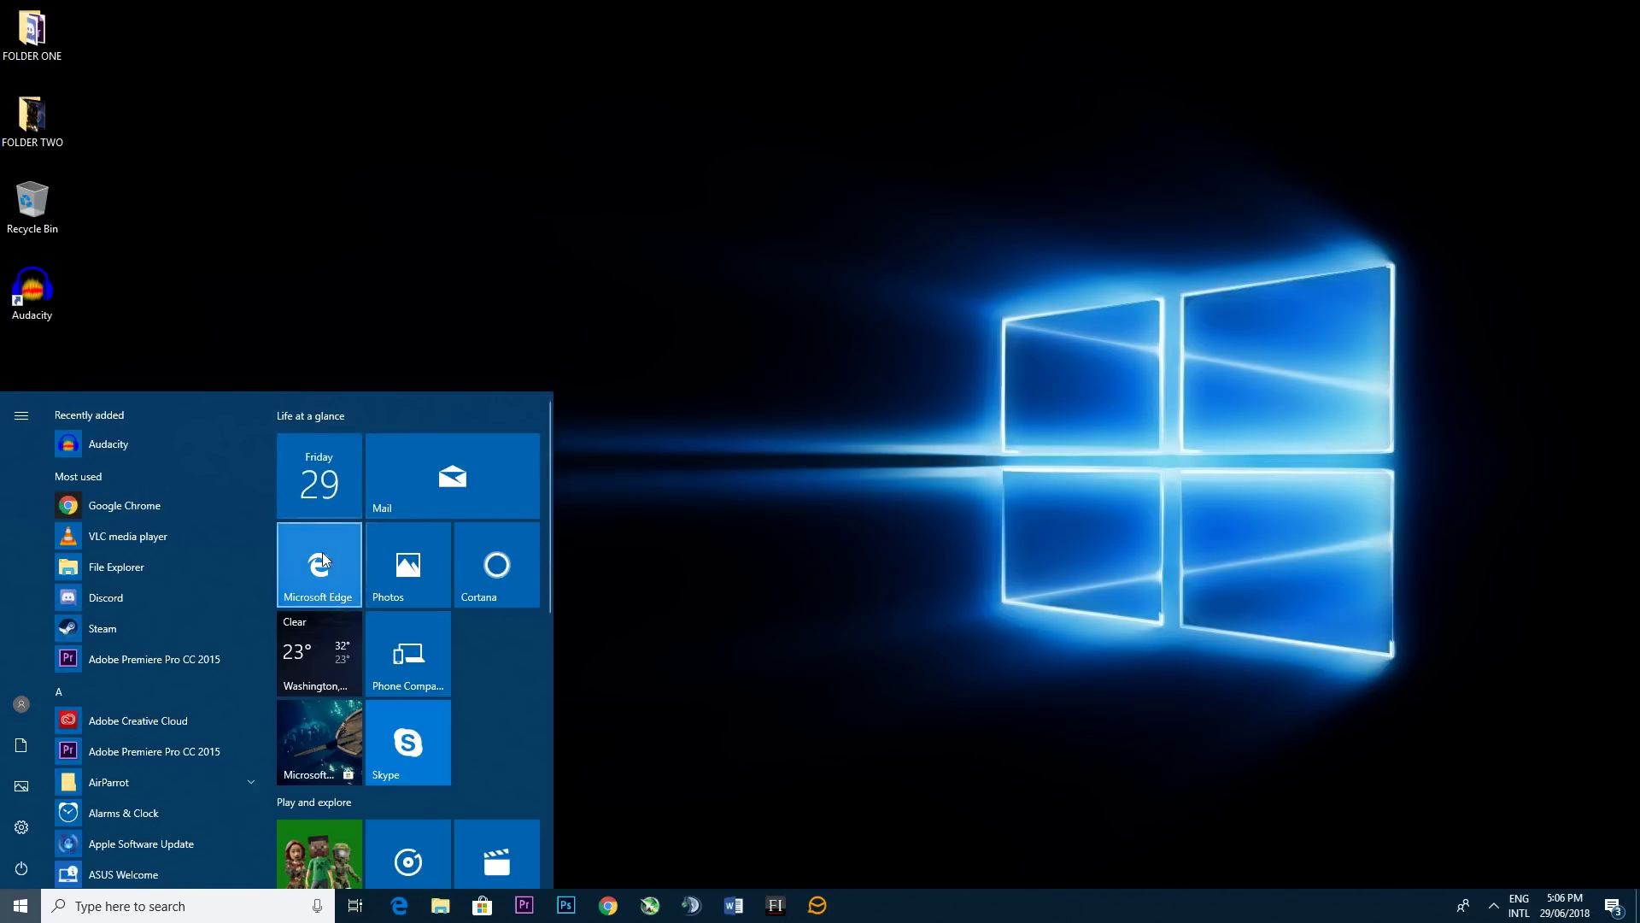
Step: Scroll the Start tiles down to Play and explore and launch the Xbox app tile
scroll(321, 552, "down", 3)
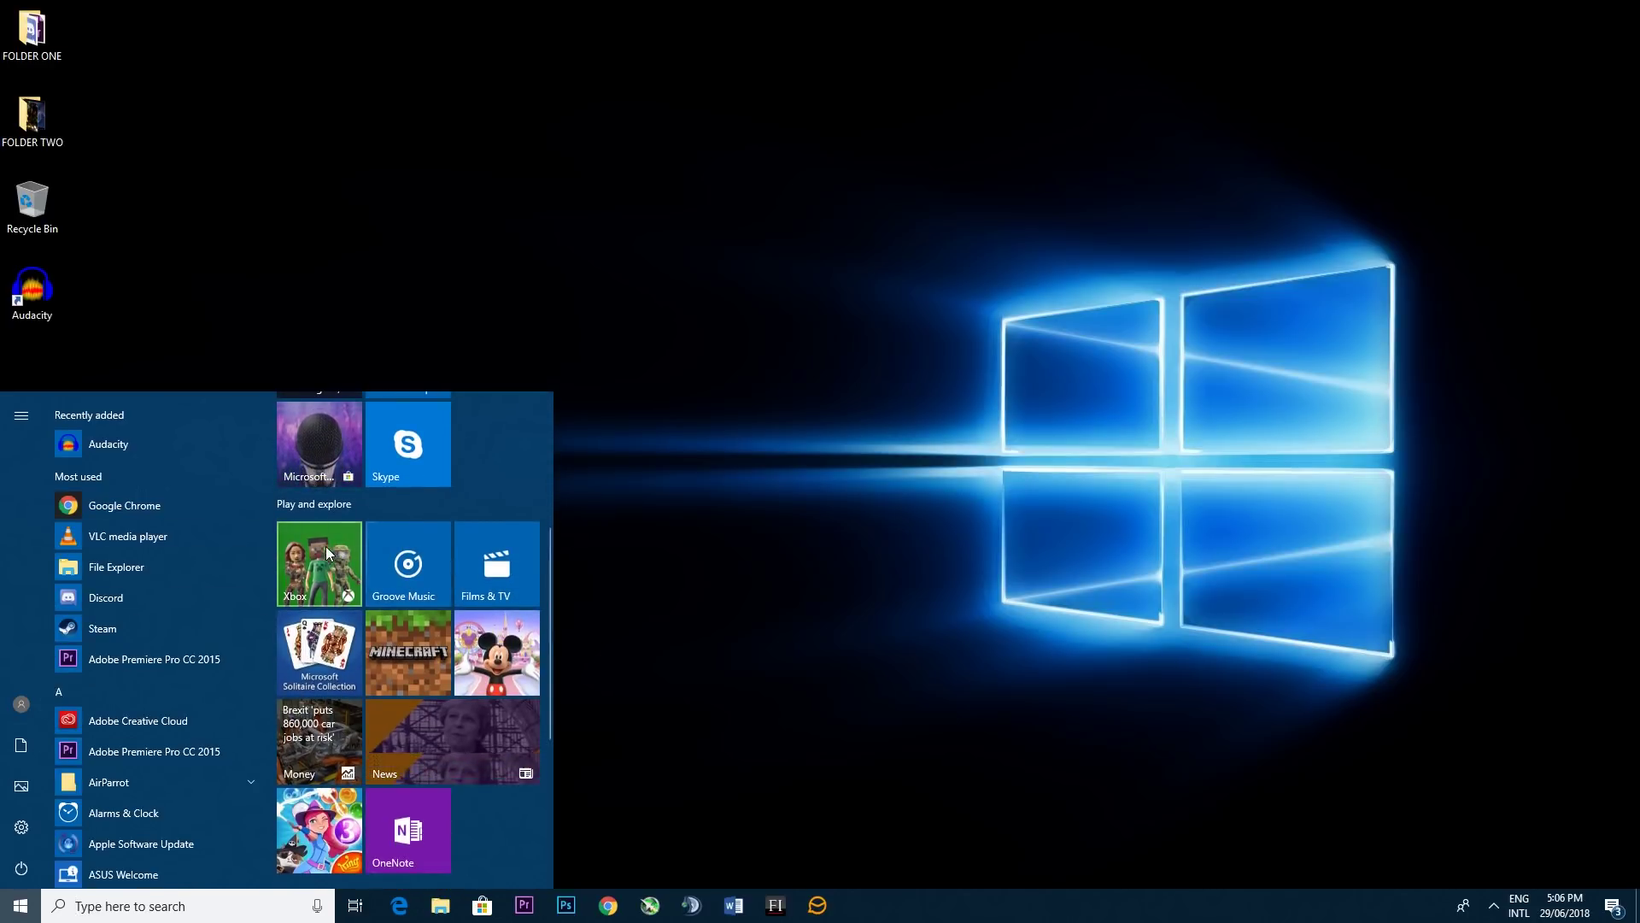
right_click(321, 554)
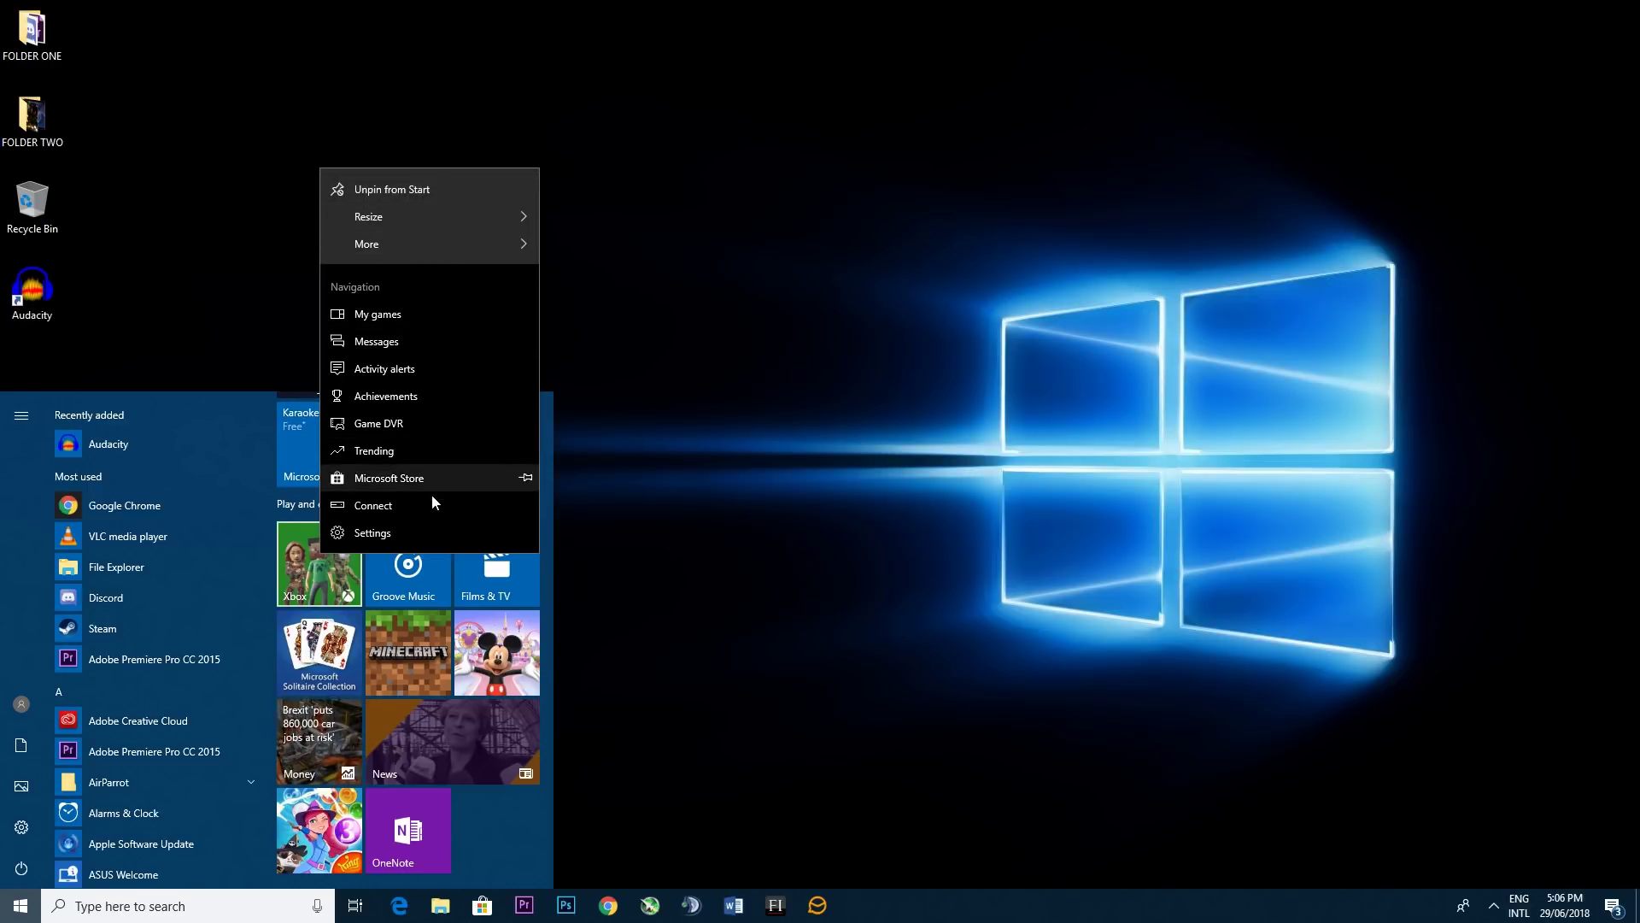
left_click(319, 564)
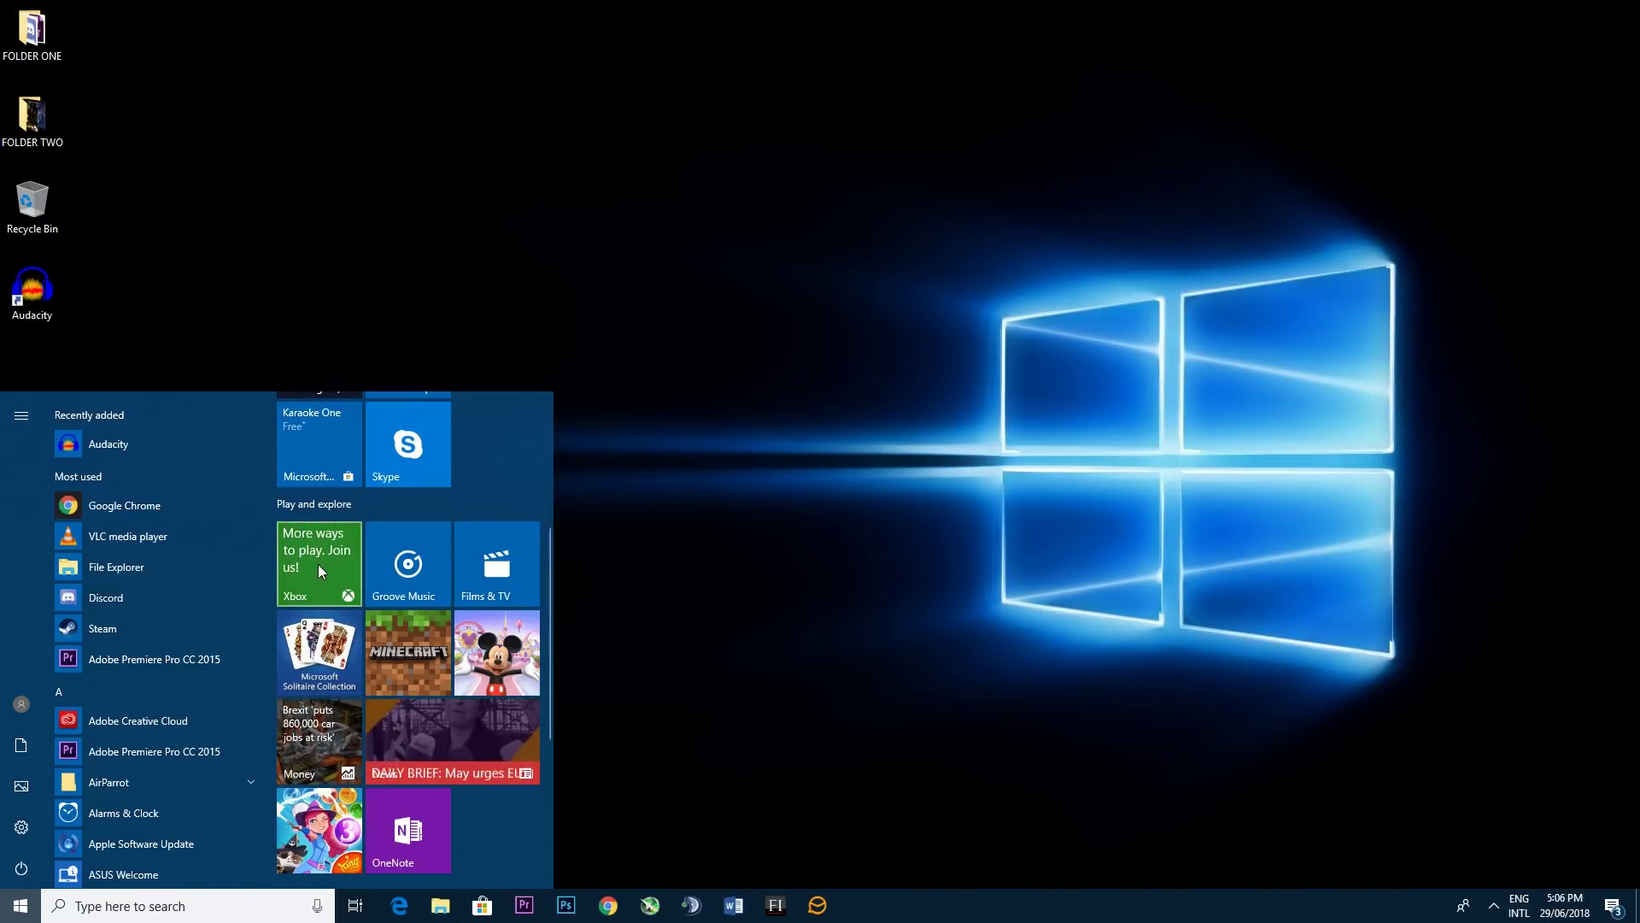
left_click(321, 571)
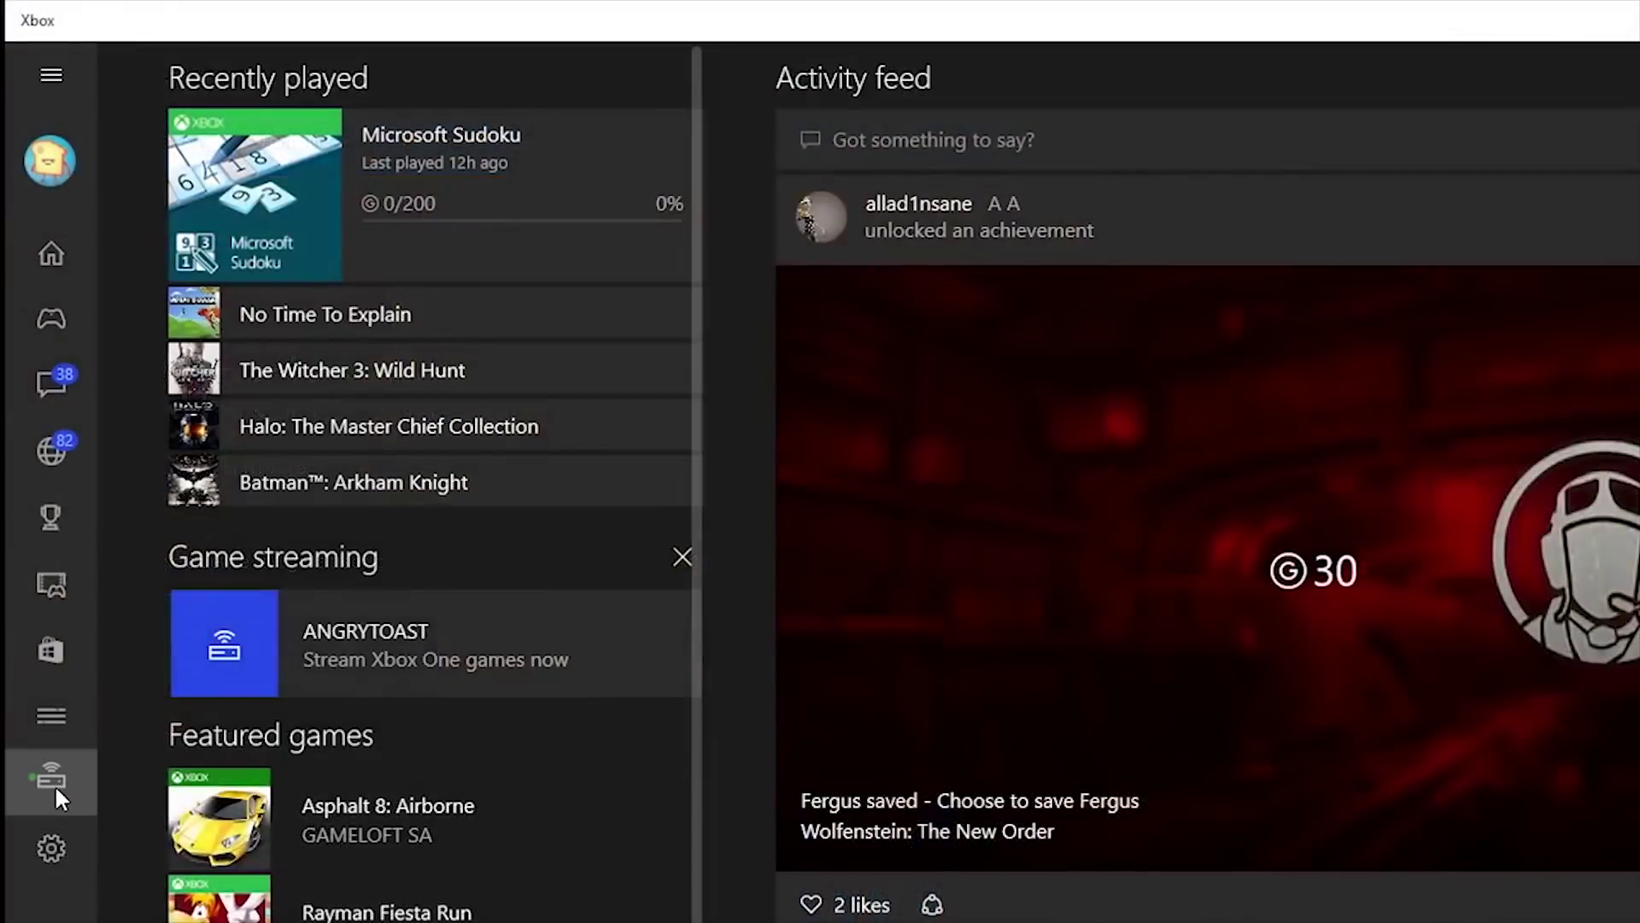
Step: Check the Xbox Connect page for the Xbox One console, then go back to the Home feed
left_click(55, 784)
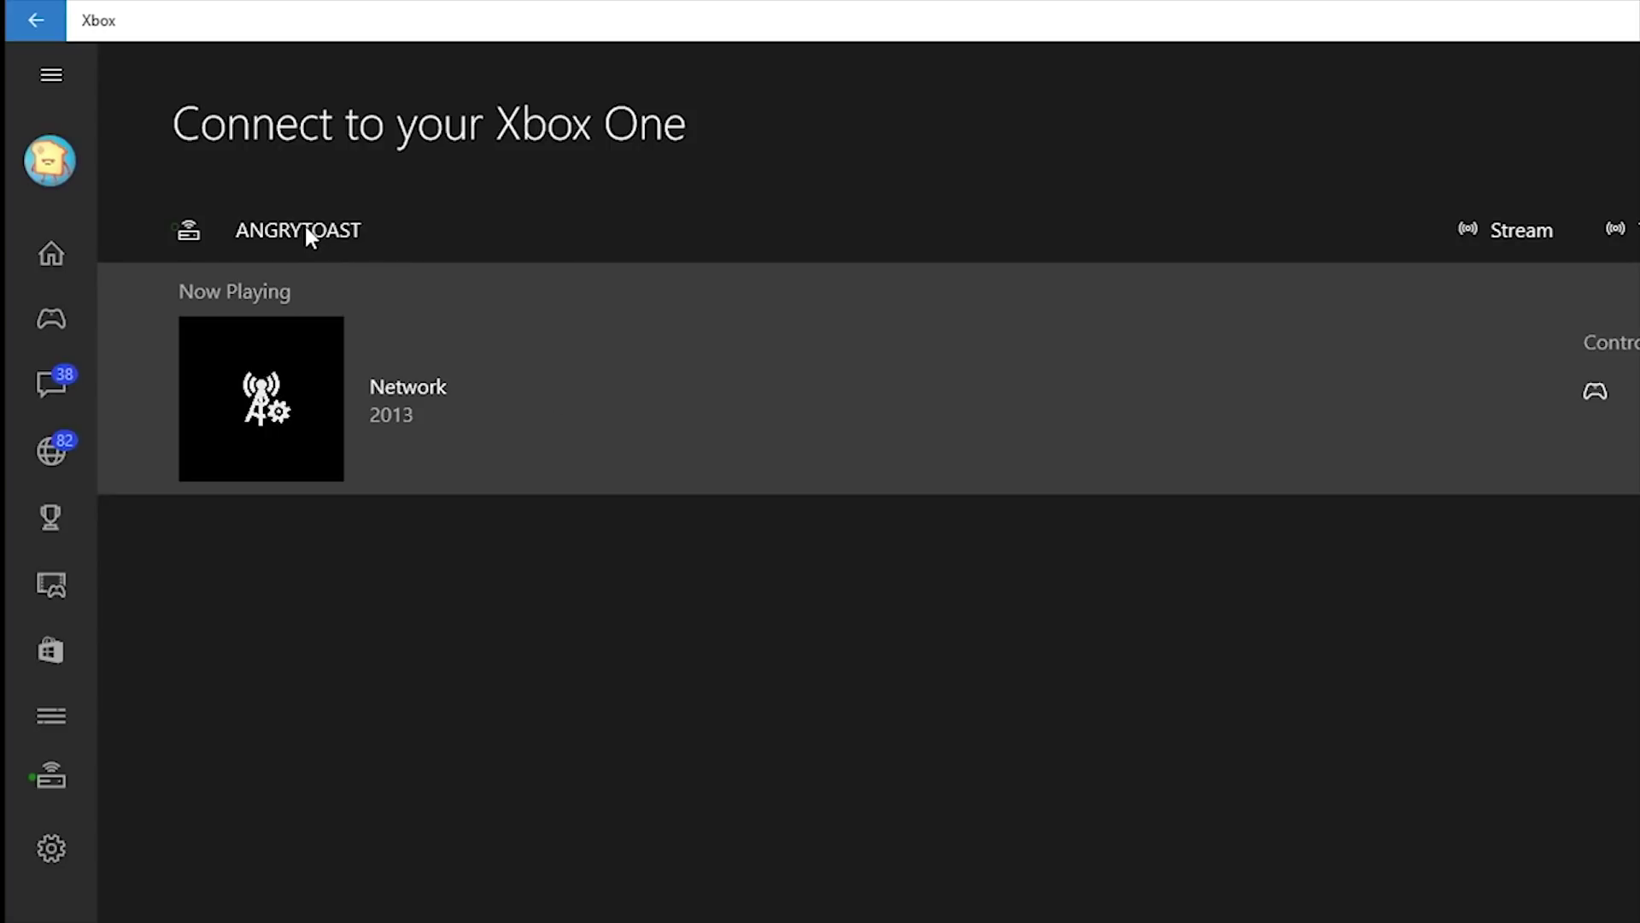
left_click(74, 261)
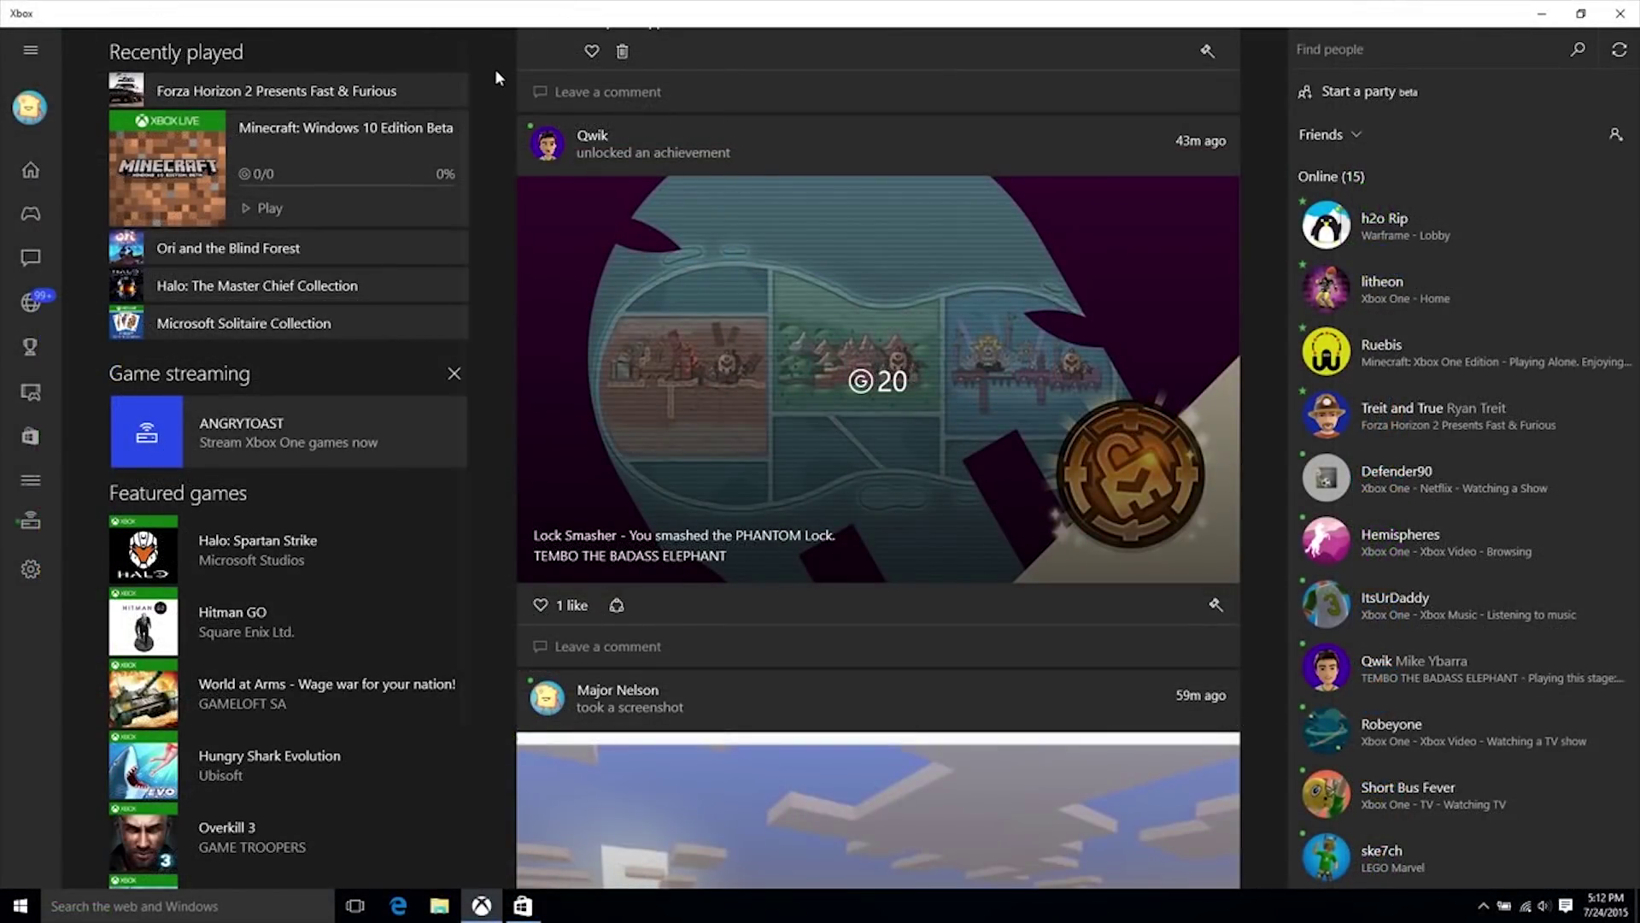
Step: Play Forza Horizon 2 from the console, stream it from ANGRYTOAST, and dismiss Controller Disconnected
mouse_move(415, 79)
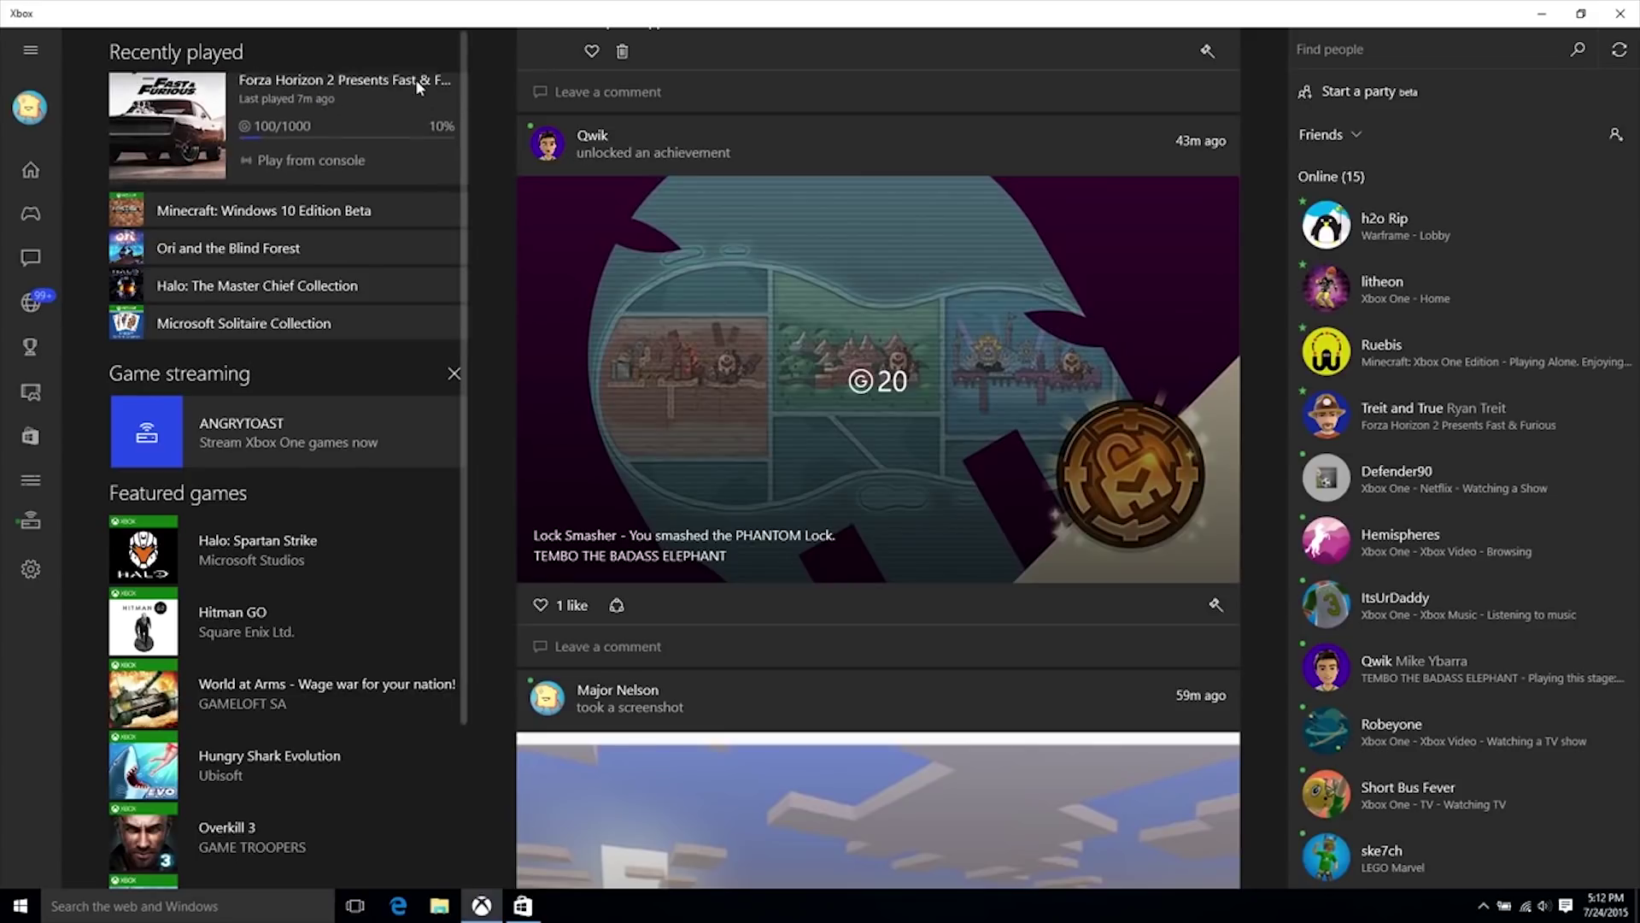
left_click(318, 175)
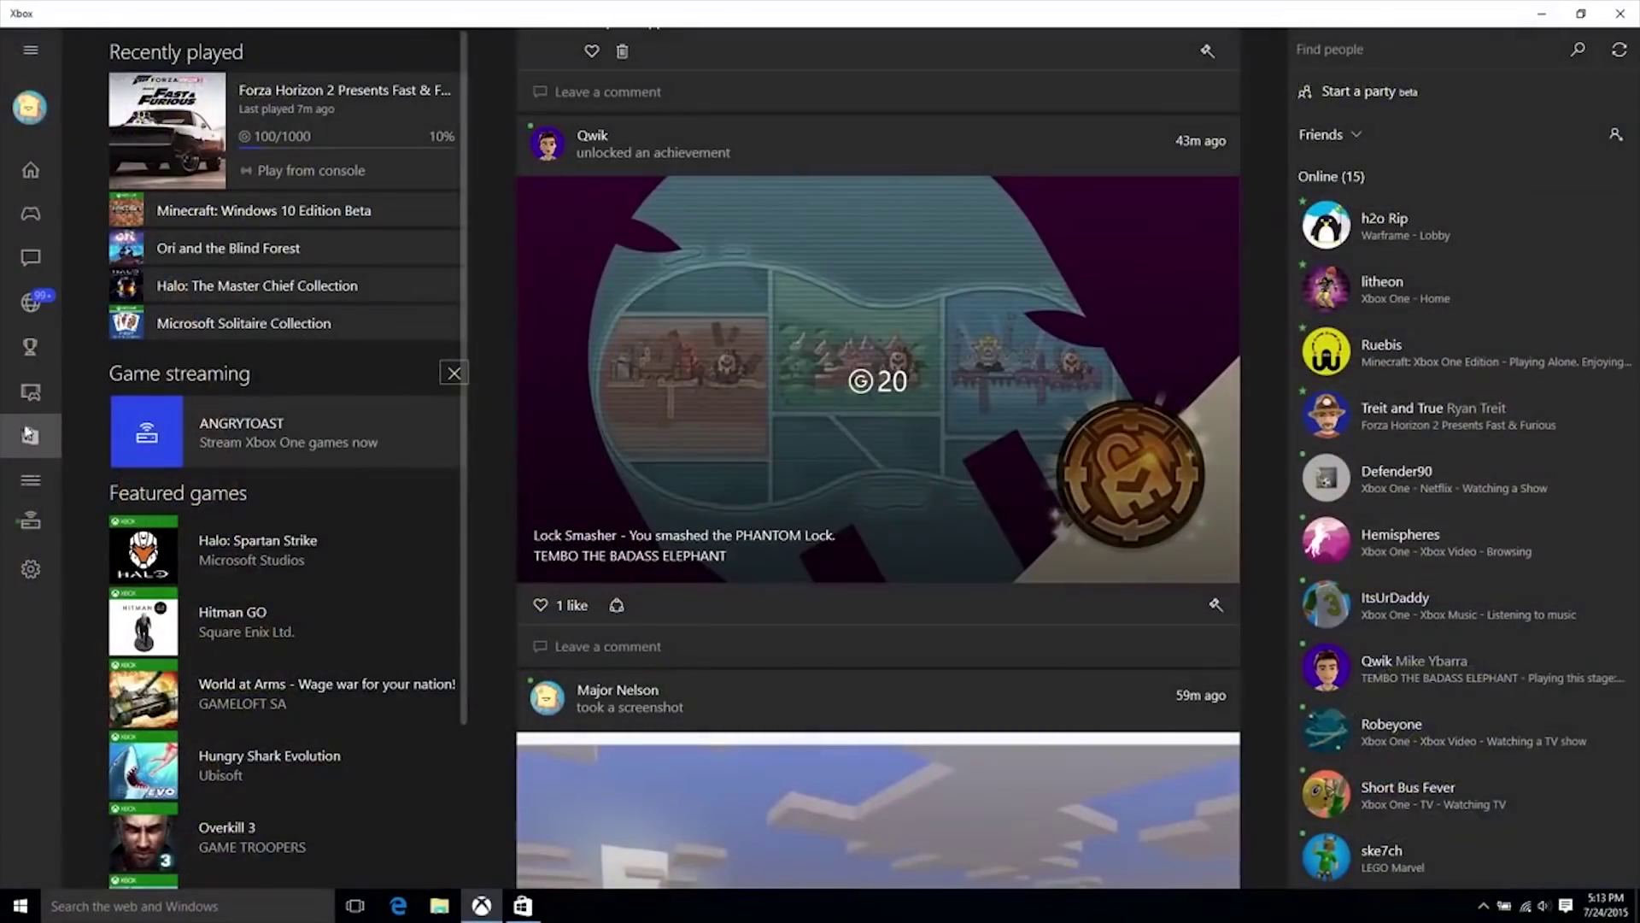
left_click(31, 53)
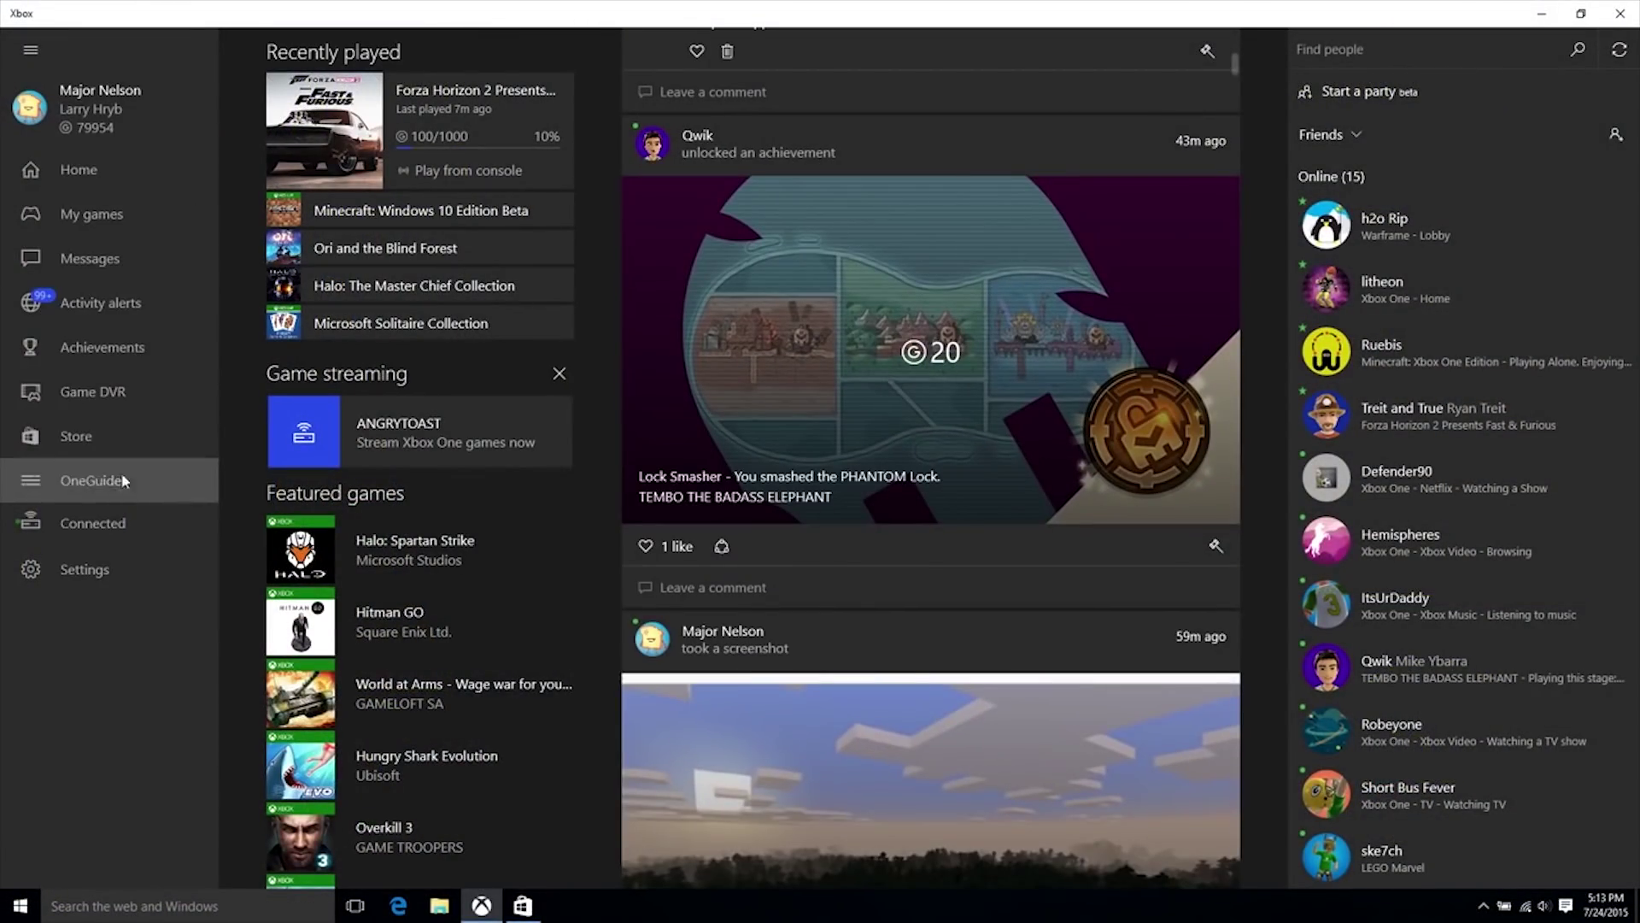
left_click(109, 526)
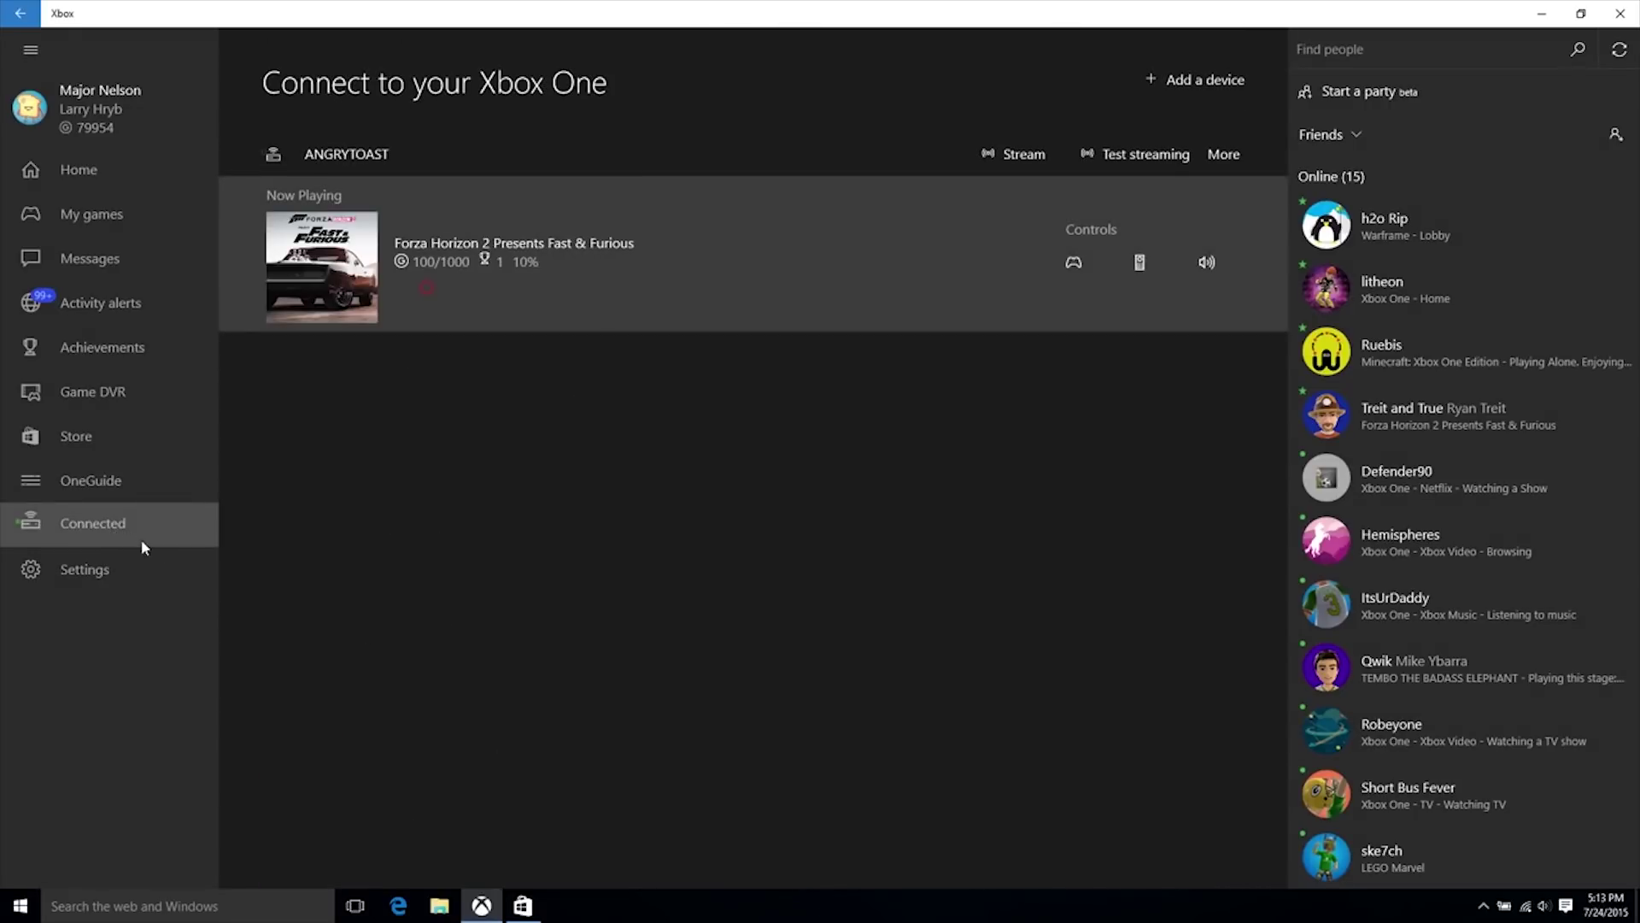
left_click(1019, 156)
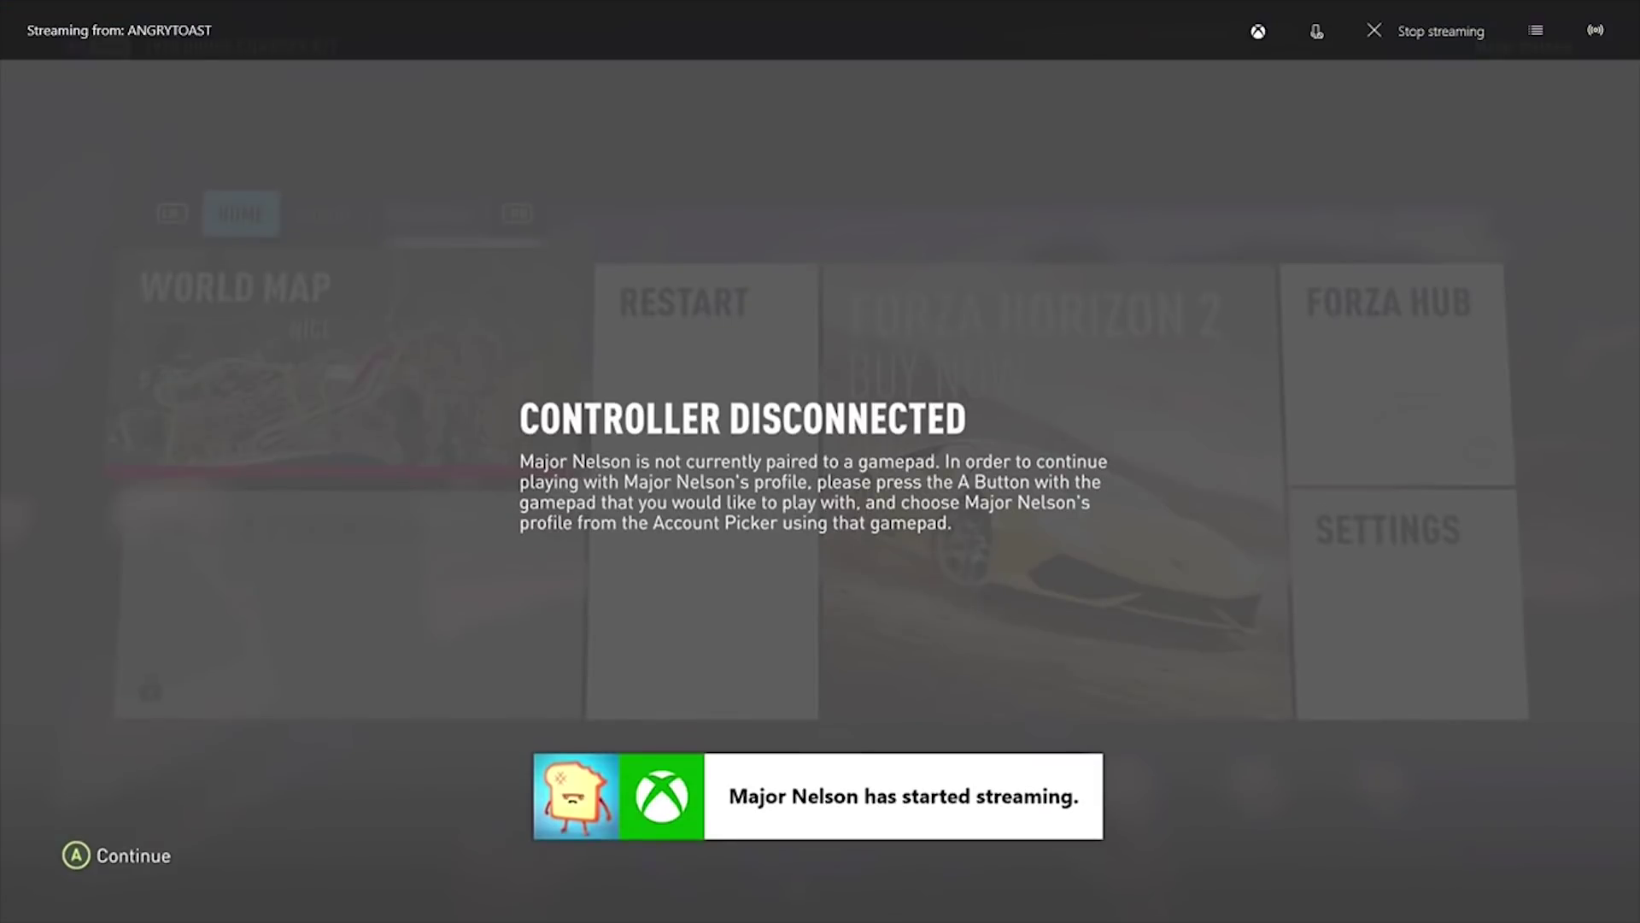
key("Return")
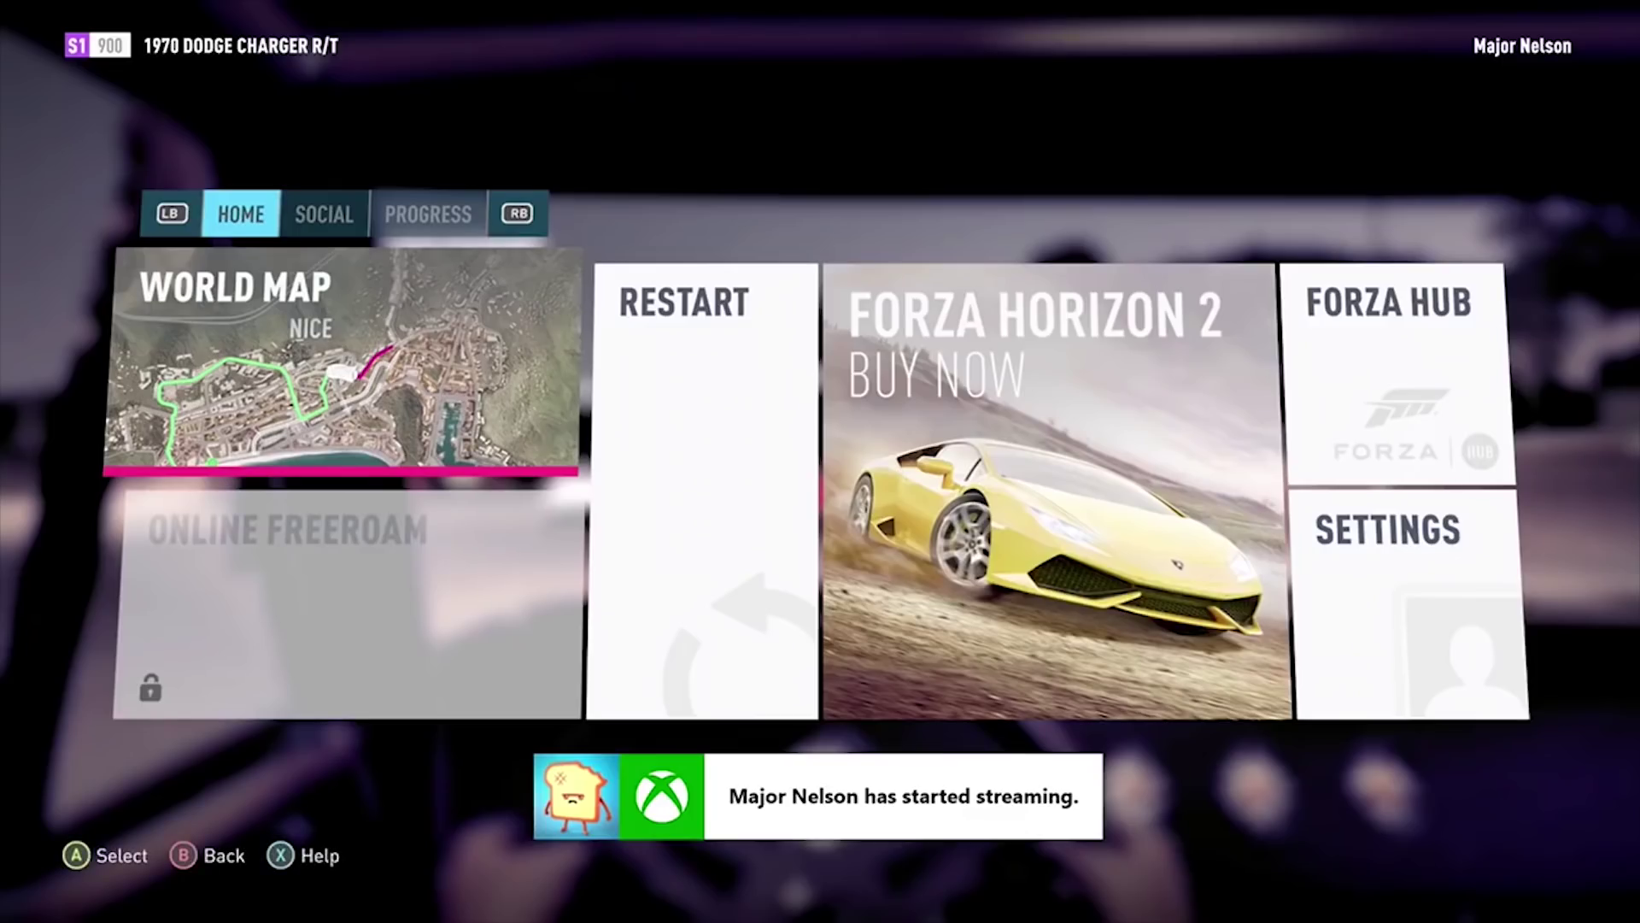